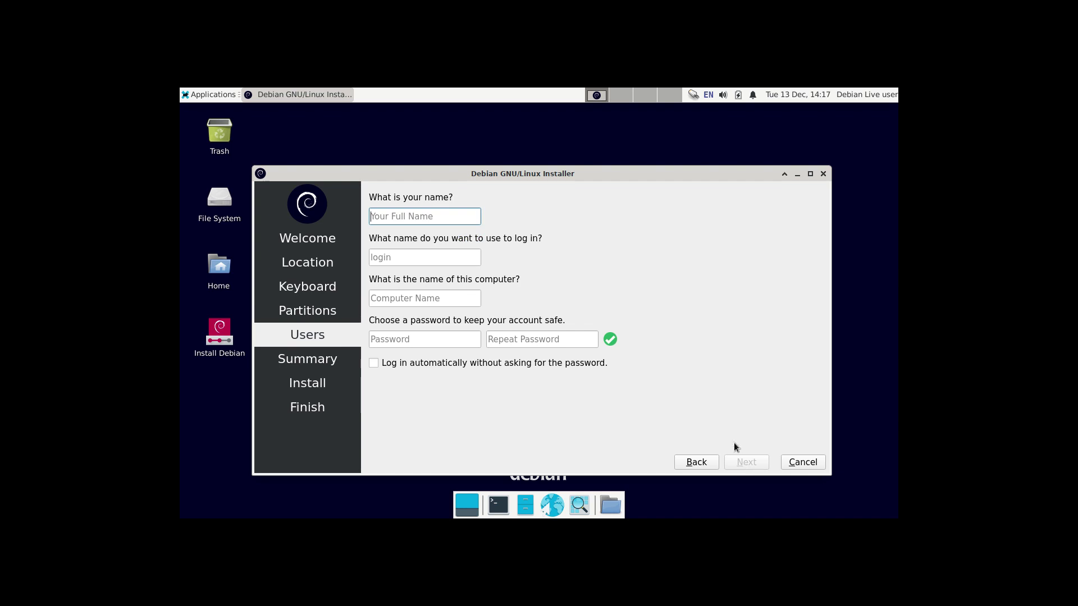
Step: Enter the full name and a matching account password, enable 'Log in automatically', and continue to the summary
type("LinuxHub")
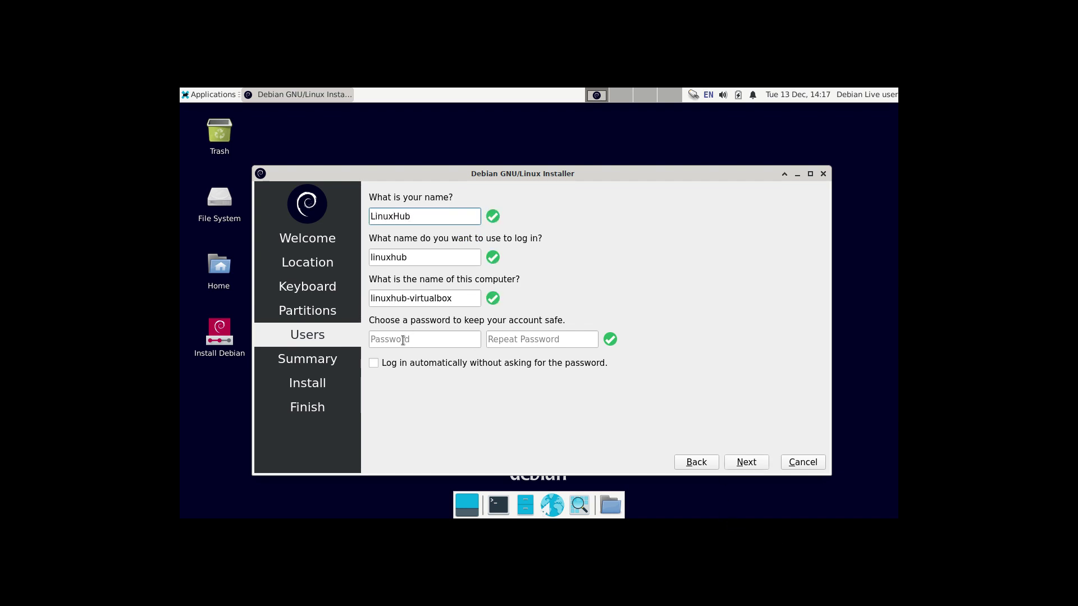
left_click(403, 340)
left_click(493, 339)
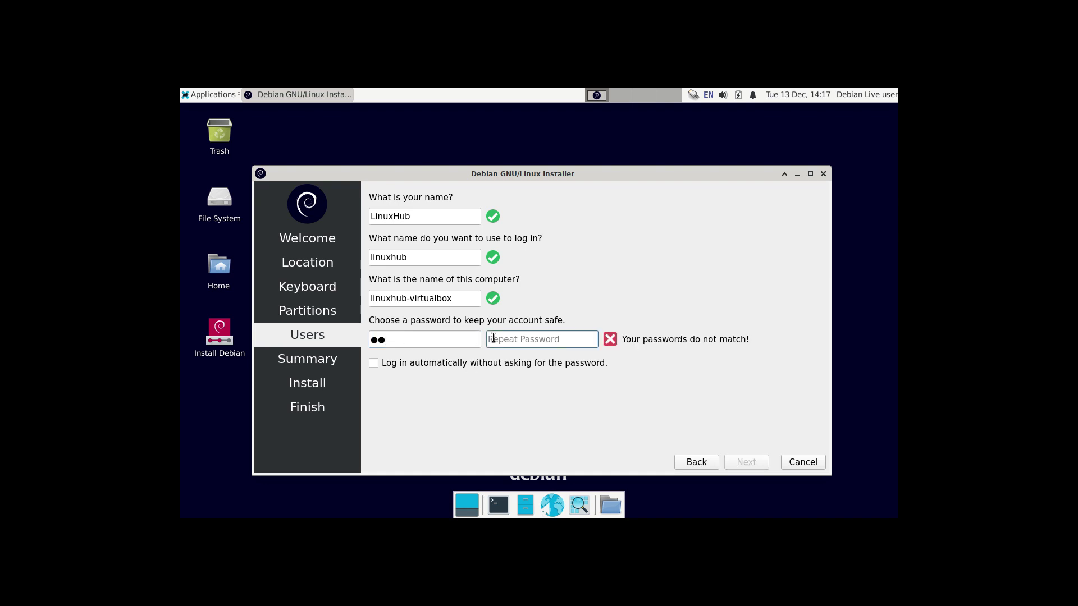
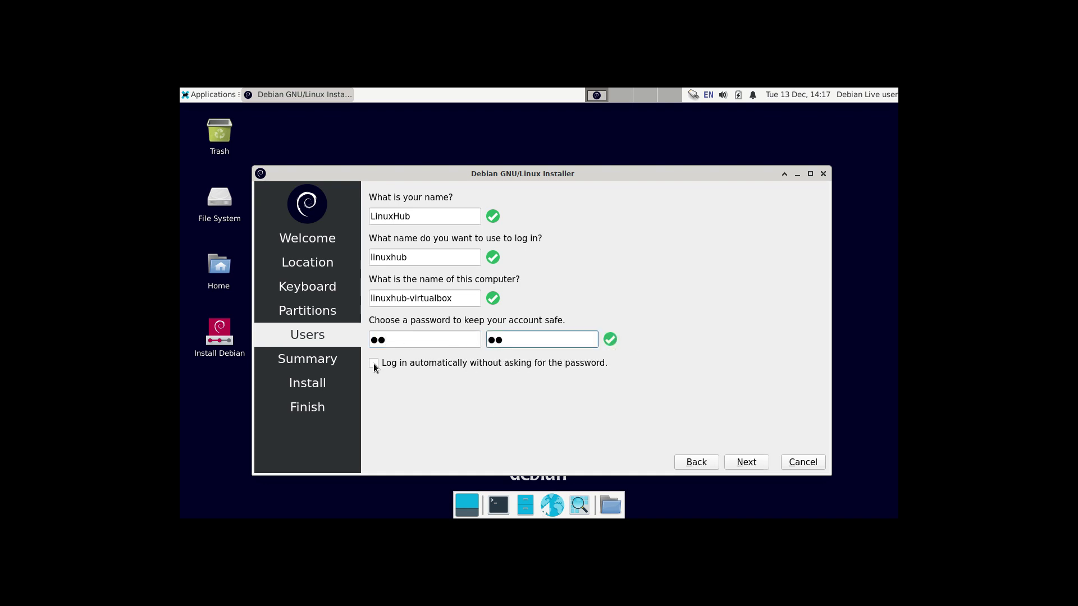
left_click(374, 364)
left_click(748, 464)
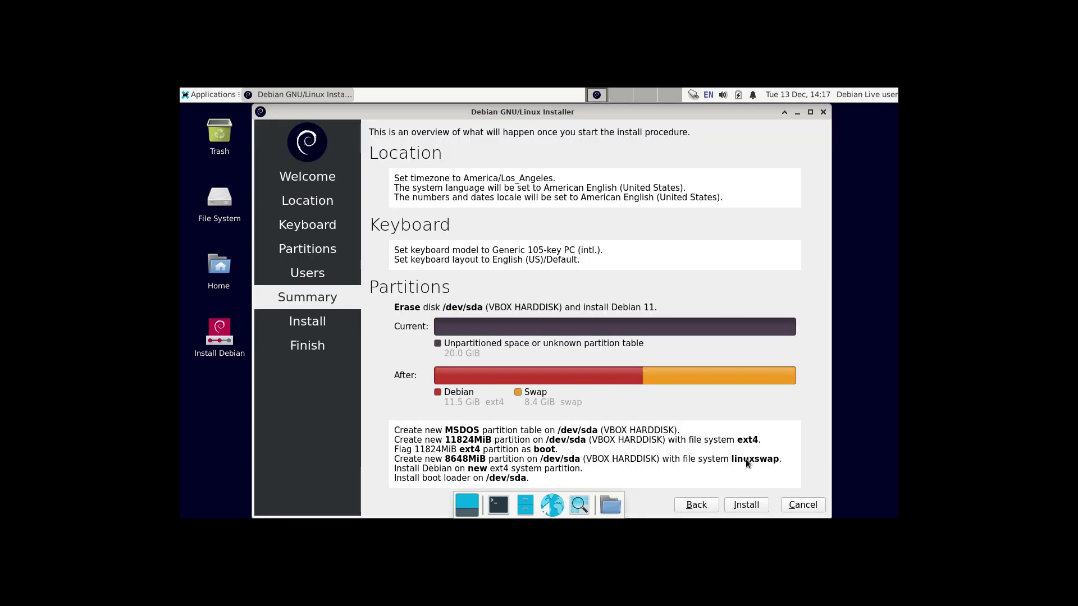
Step: Start installing Debian 11 onto the erased VBOX hard disk from the Summary page
left_click(741, 505)
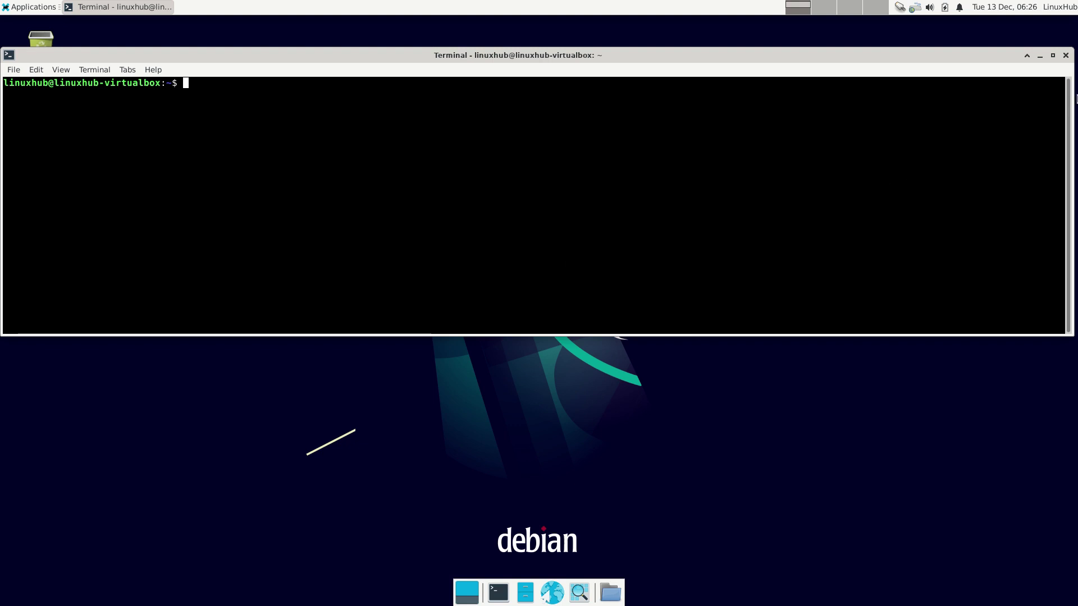
Step: Close the terminal and launch Applications > Settings > Settings Manager, nudging its window higher
left_click(1067, 56)
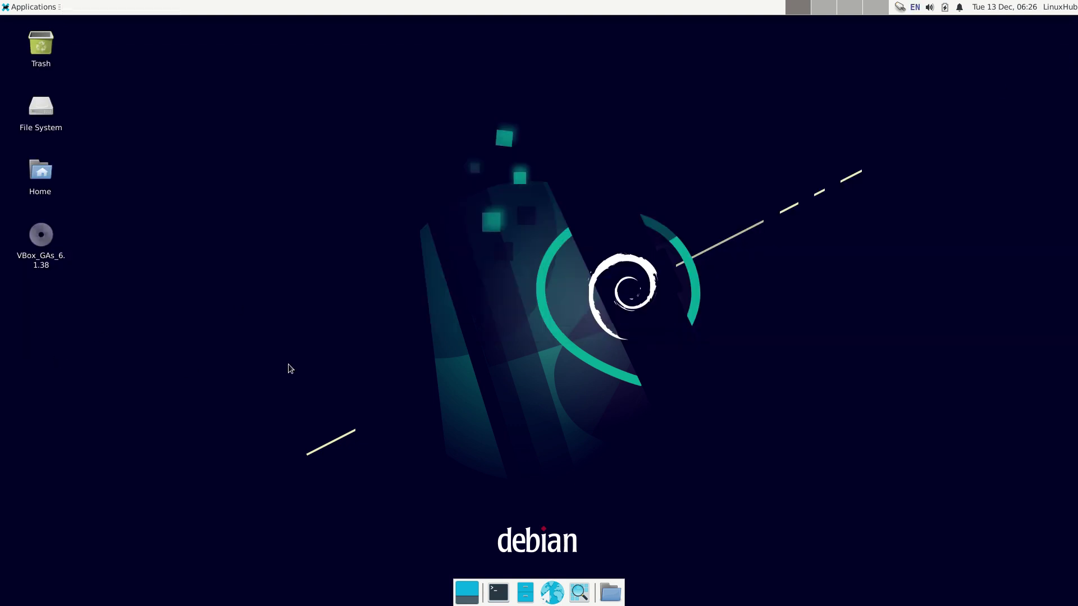
left_click(21, 8)
mouse_move(47, 97)
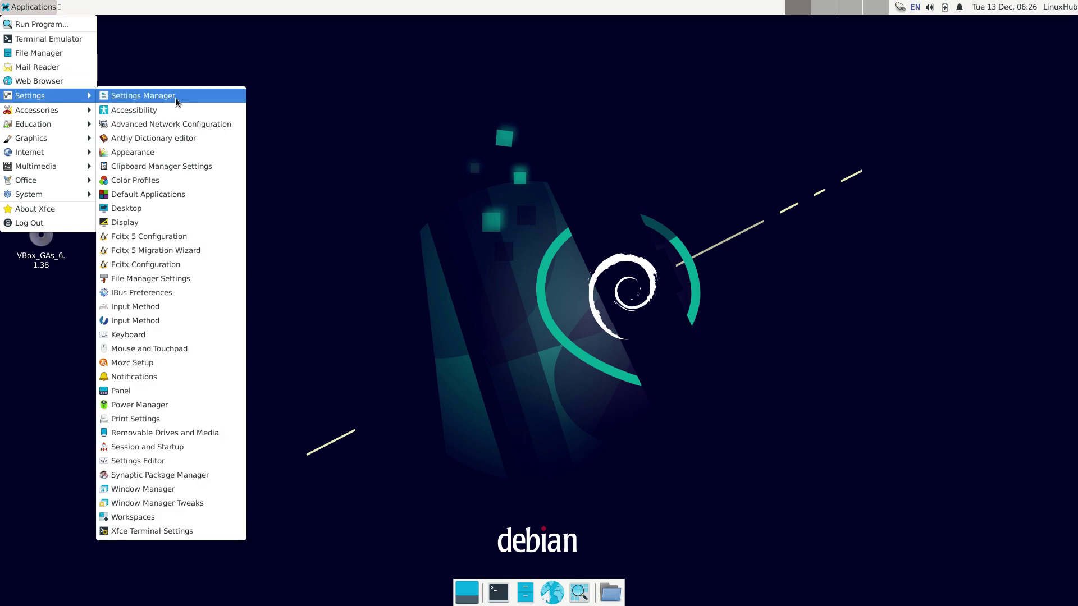
left_click(183, 102)
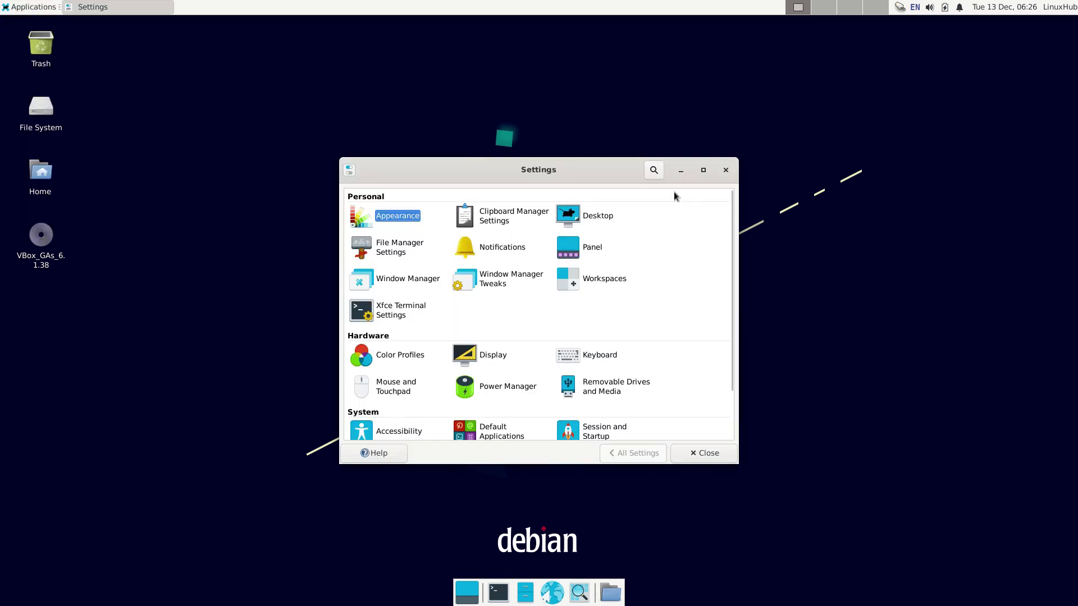
left_click_drag(603, 164, 612, 137)
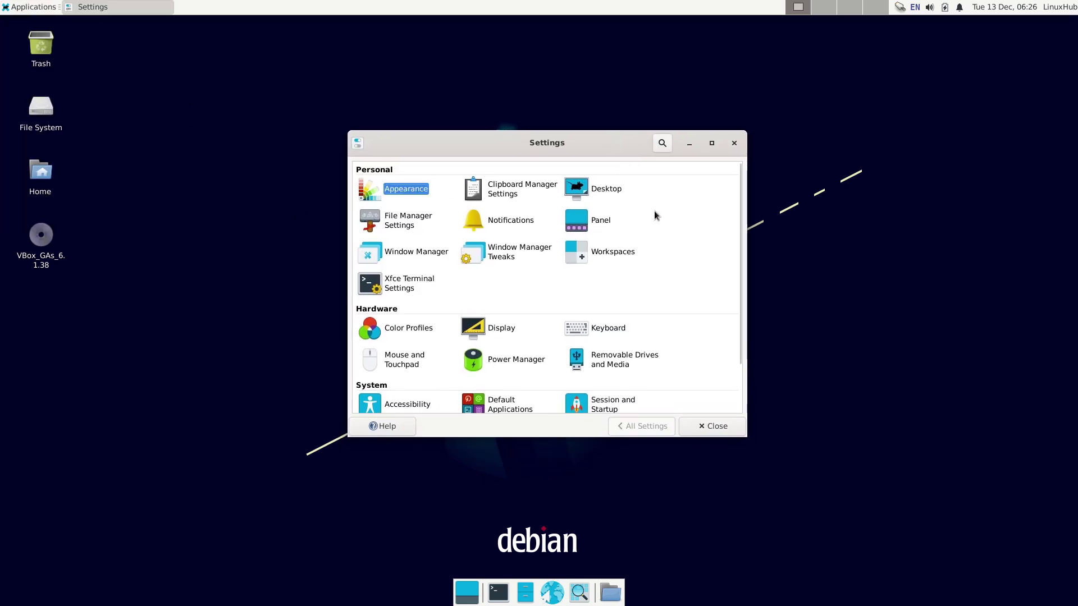
Step: Apply the Adwaita-dark style in Appearance after trying Adwaita and High Contrast
left_click(407, 189)
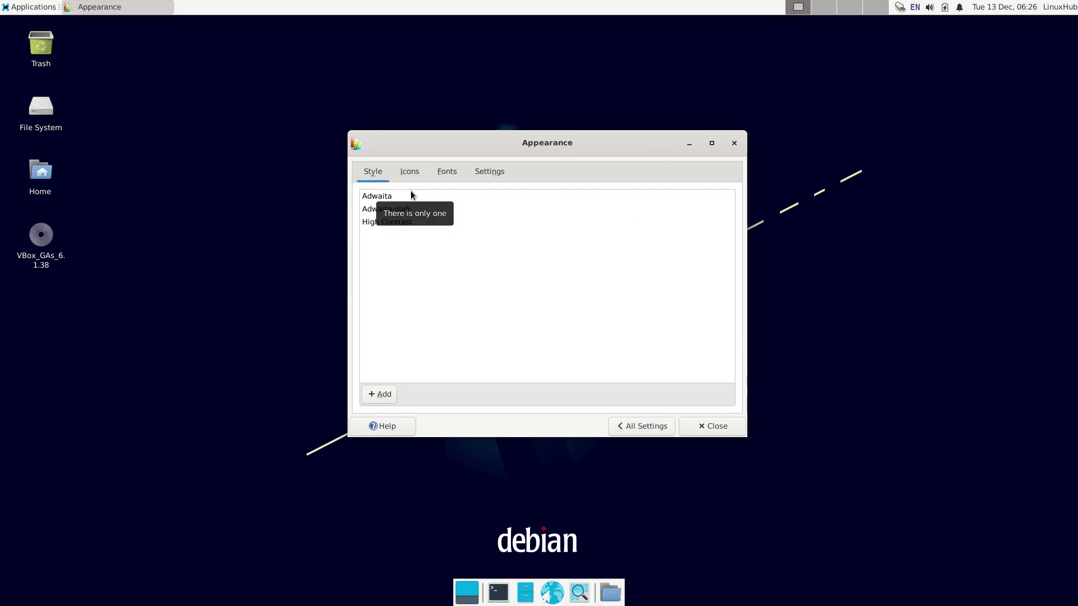
left_click(385, 195)
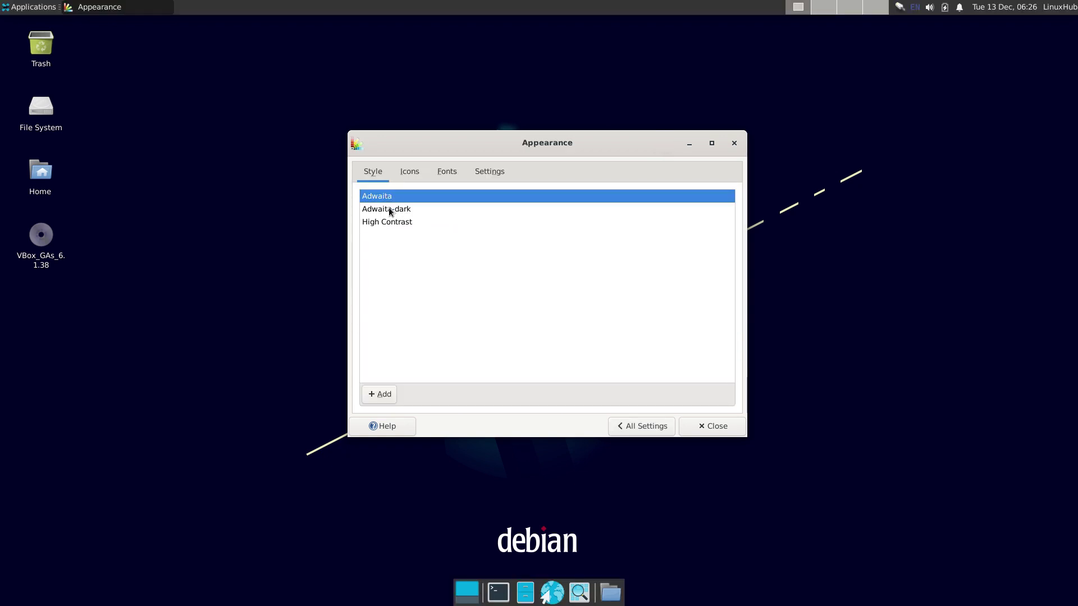
left_click(388, 209)
left_click(389, 222)
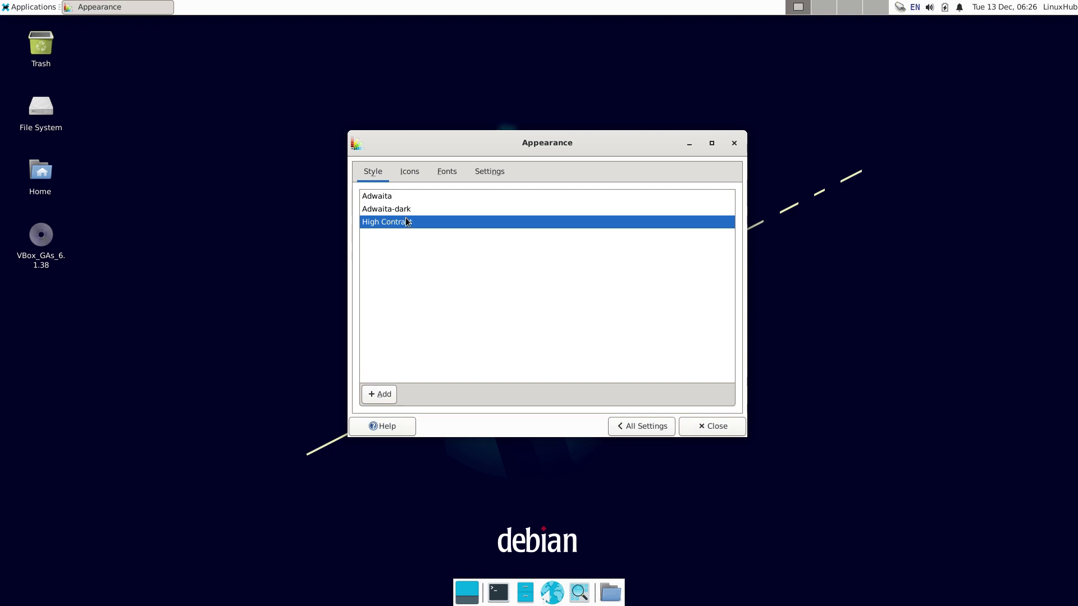
left_click(393, 208)
left_click(629, 426)
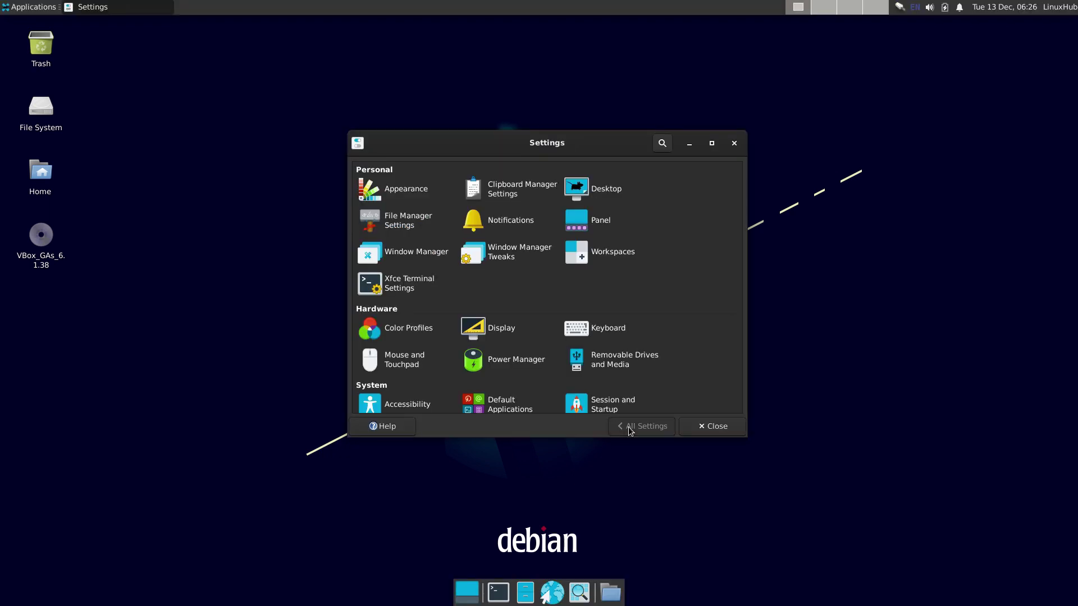
Step: Set the fourth Debian swirl wallpaper in Desktop settings, glancing at the Menus and Icons tabs
left_click(577, 189)
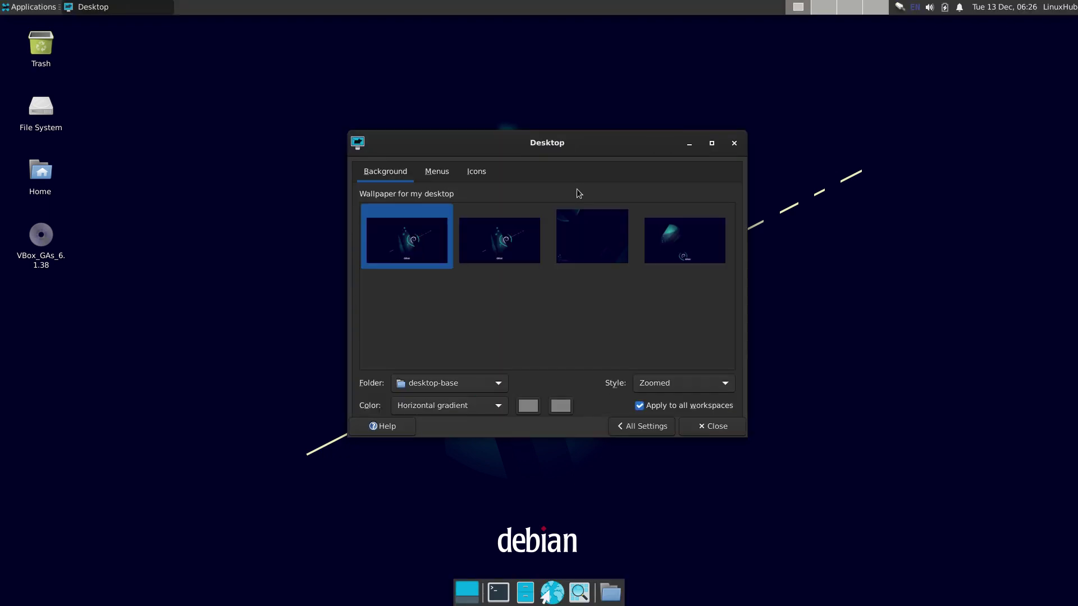
left_click(486, 244)
left_click(606, 243)
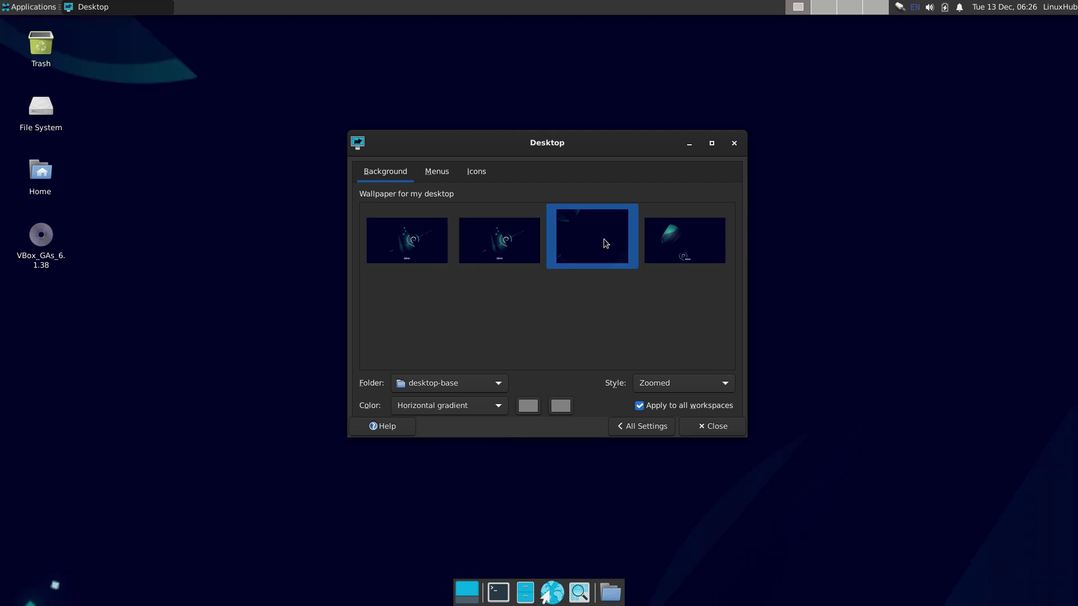
left_click(676, 238)
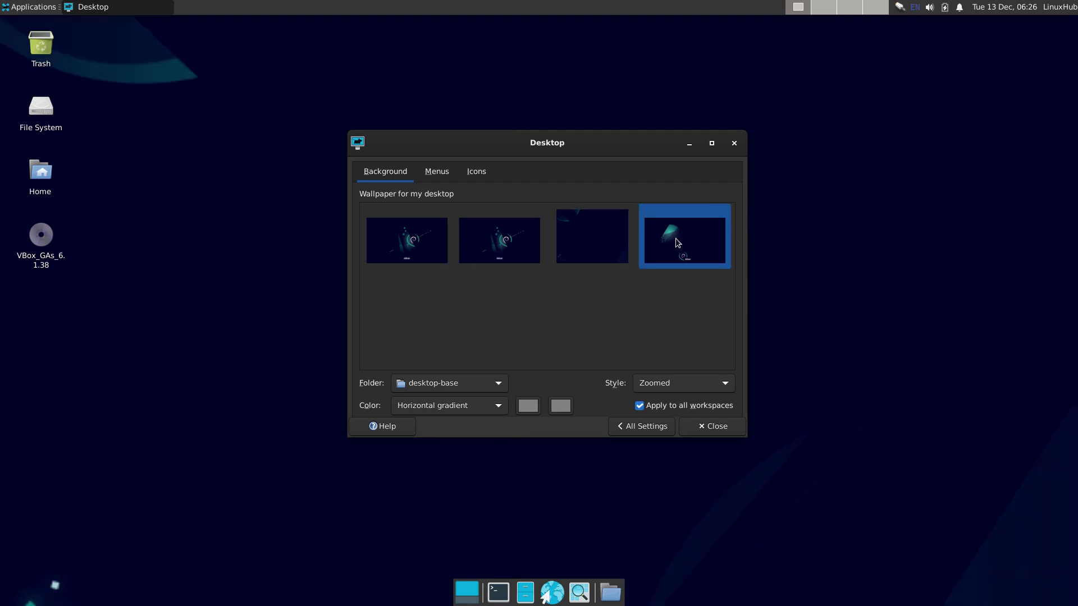
left_click(437, 172)
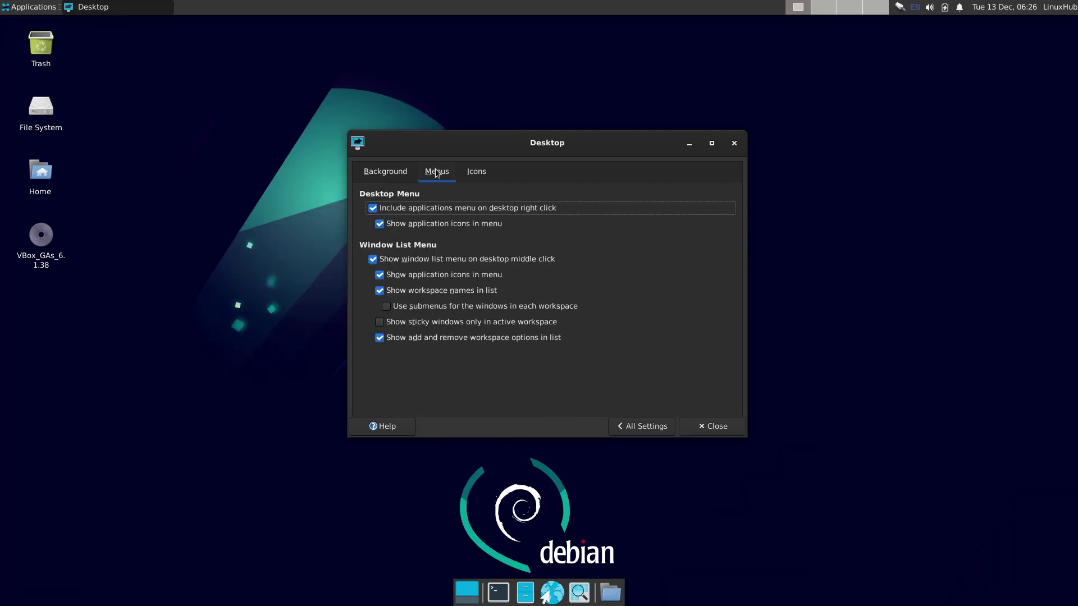
left_click(478, 171)
left_click(624, 426)
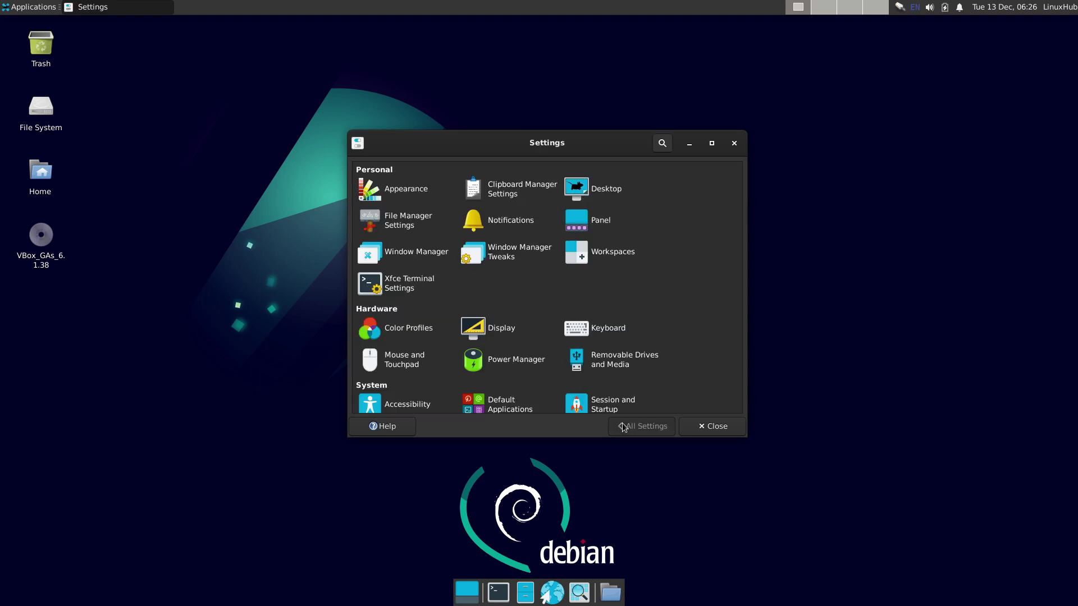
Step: Open Appearance > Icons and the home folder, placing the two windows side by side
left_click(402, 191)
left_click(411, 172)
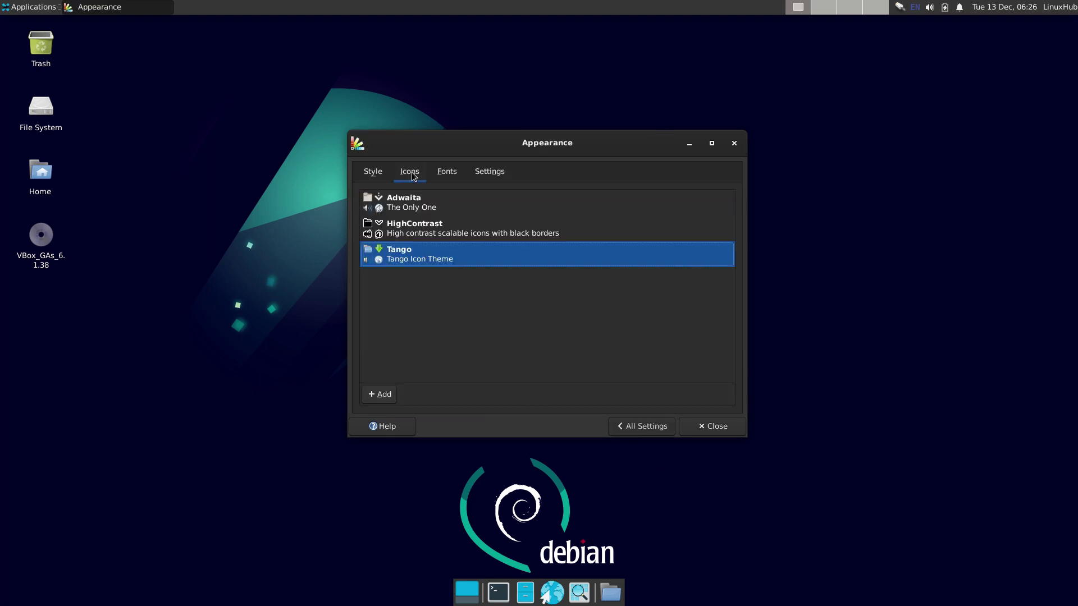
double_click(41, 171)
left_click_drag(602, 175, 274, 143)
left_click_drag(483, 140, 579, 151)
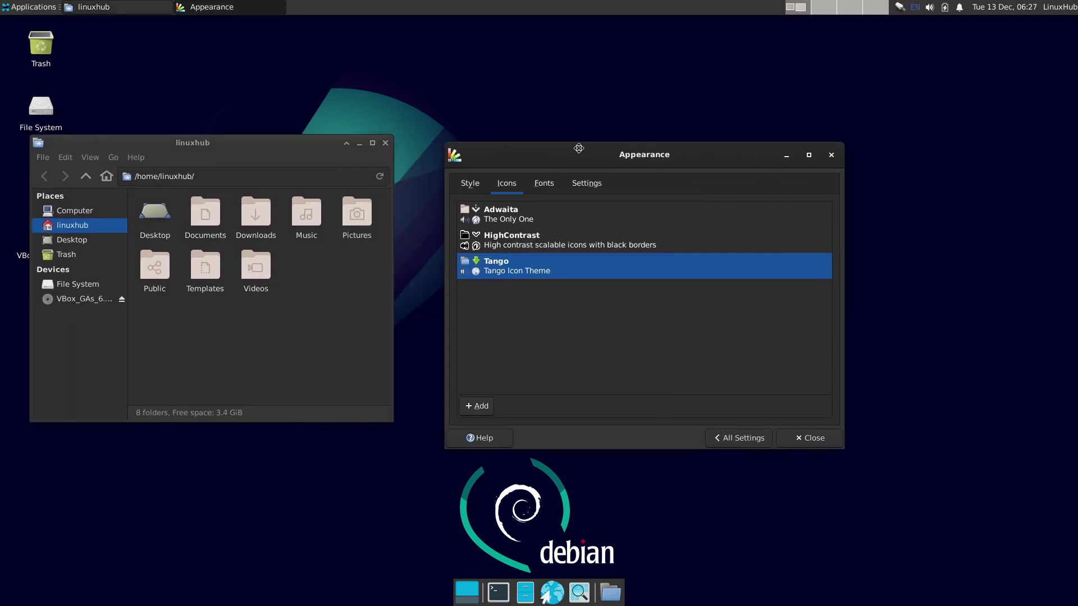
Step: Try the Adwaita, HighContrast and Tango icon themes, keeping HighContrast
left_click(500, 212)
left_click(517, 242)
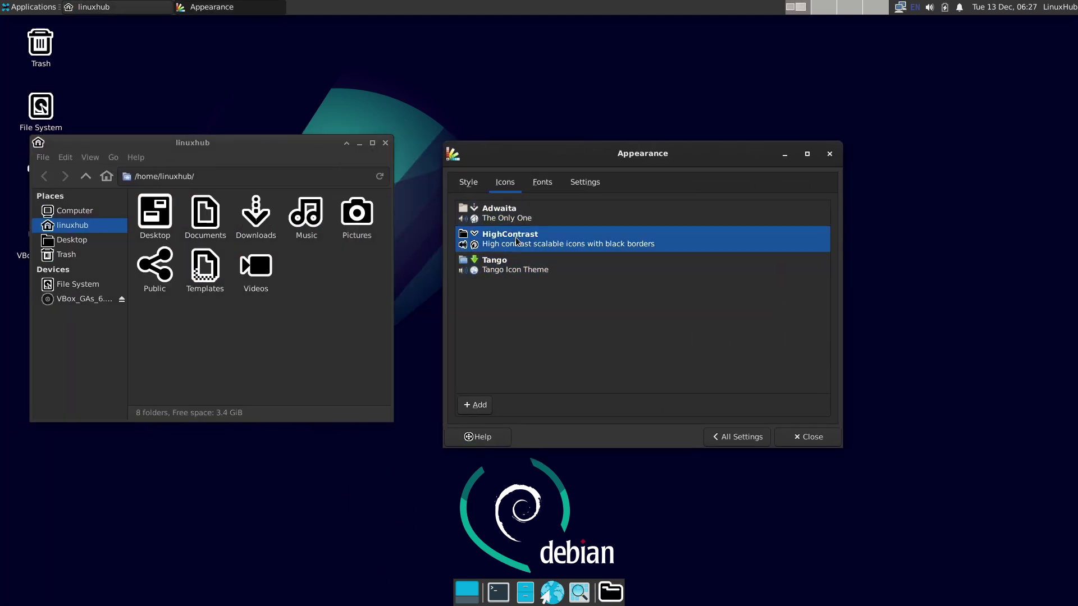
left_click(508, 266)
left_click(511, 239)
left_click(726, 443)
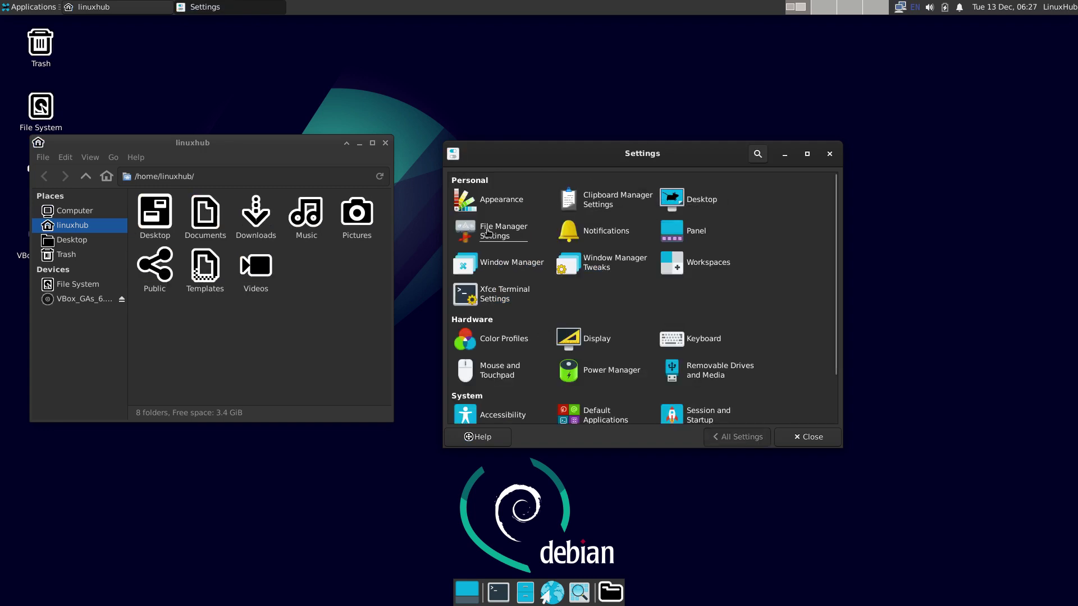
Step: Browse the File Manager, Notifications and Panel settings, returning to the overview each time
left_click(503, 231)
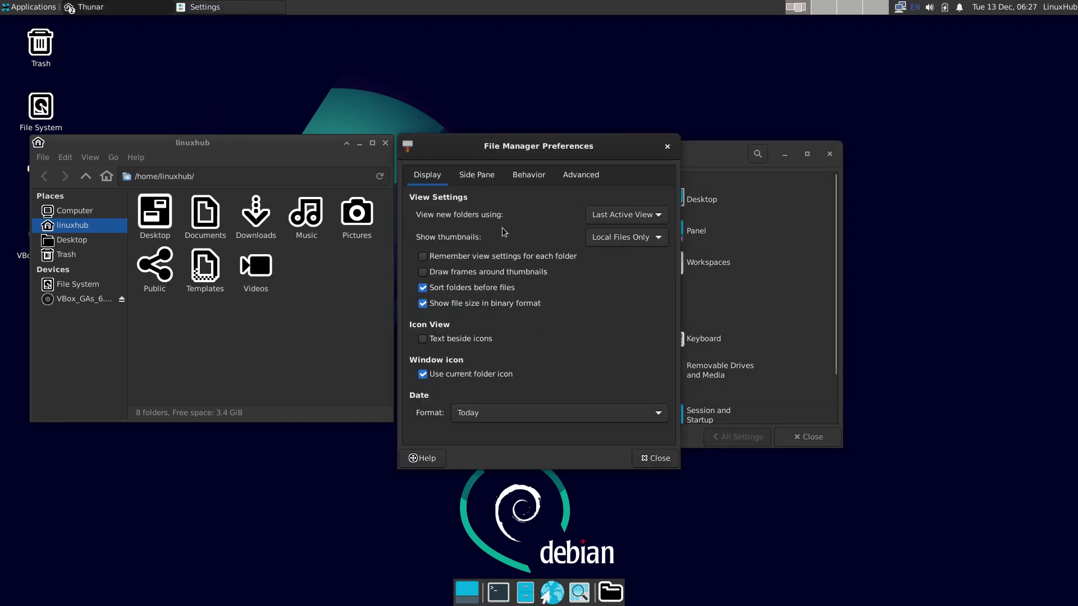
left_click(654, 459)
left_click(609, 231)
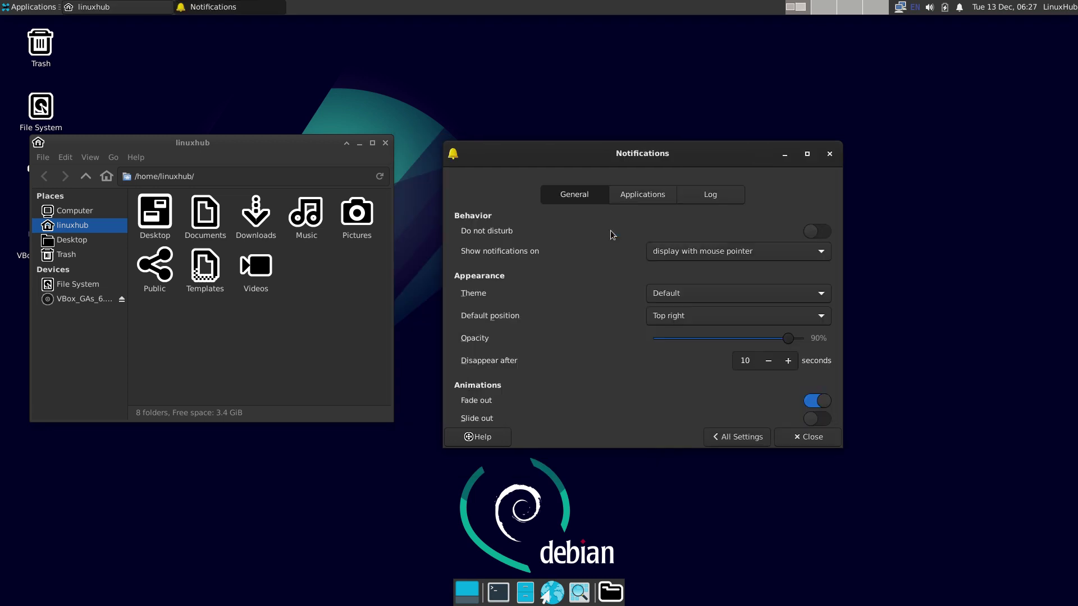
scroll(596, 303, "down", 1)
left_click(726, 439)
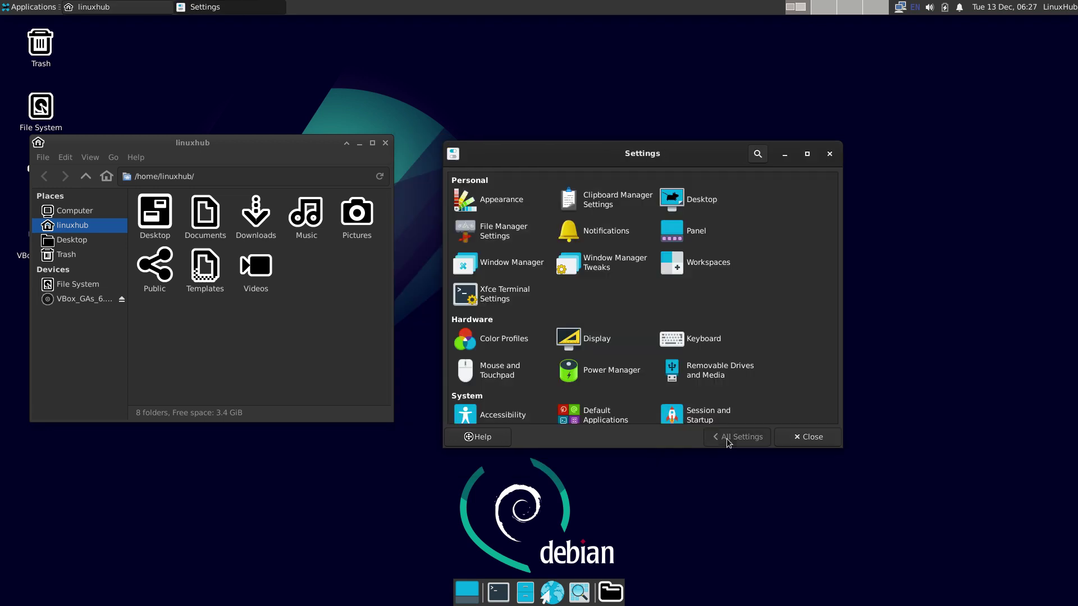
left_click(693, 231)
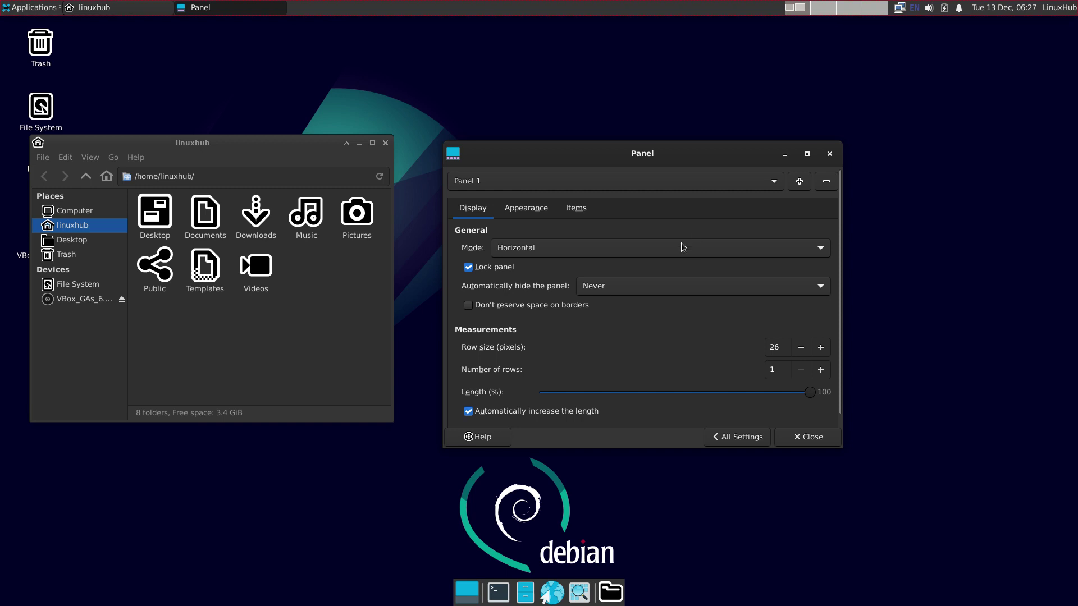
scroll(600, 343, "down", 1)
scroll(598, 339, "up", 1)
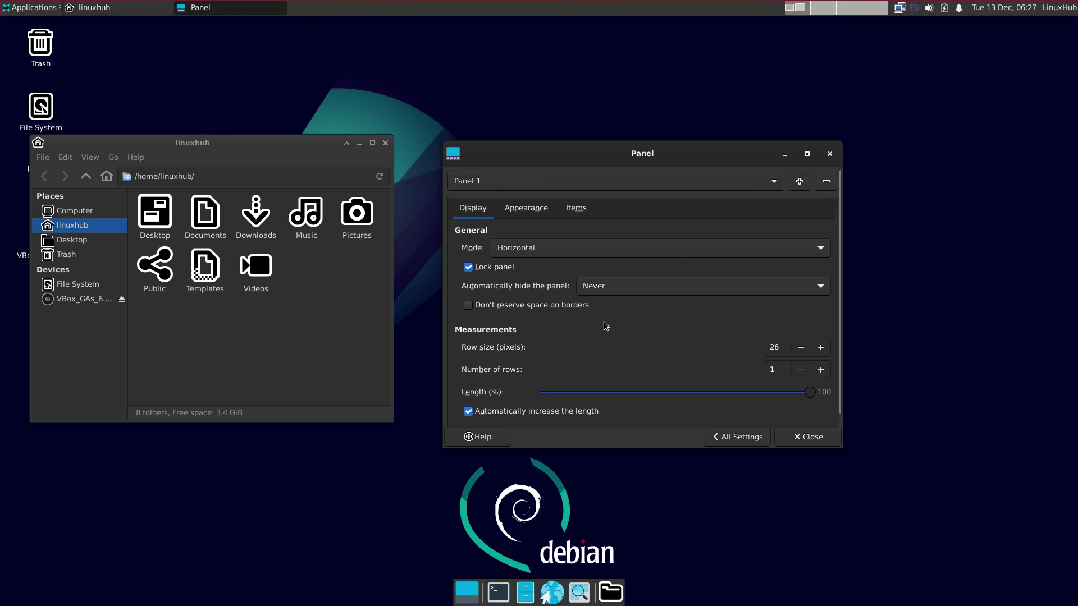
left_click(740, 437)
Step: In Window Manager, try the Daloa, Default-hdpi, Default-xhdpi, Kokodi and Moheli border themes
left_click(508, 266)
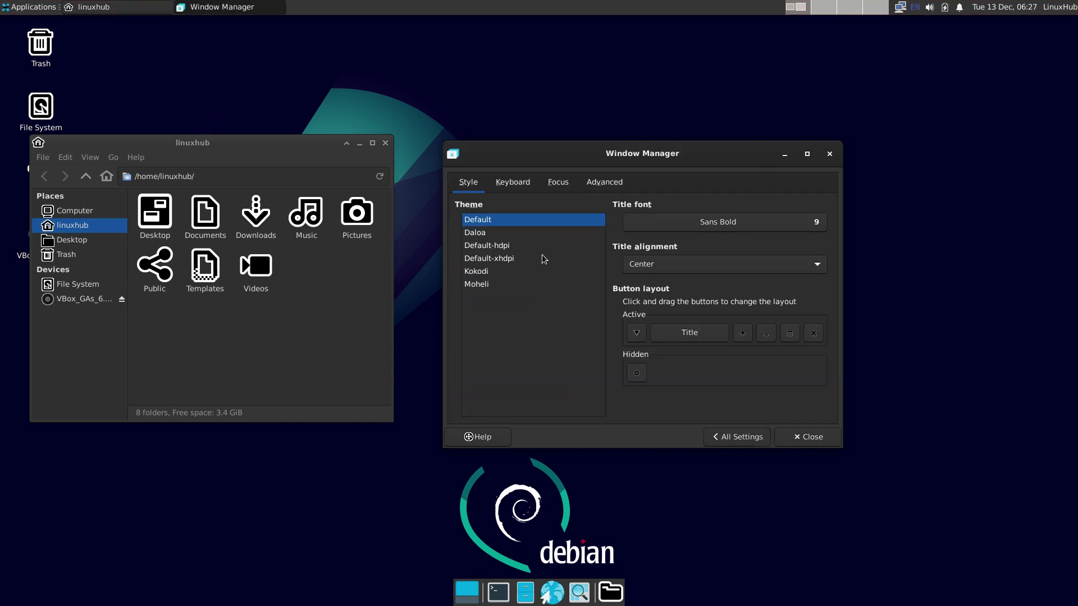
left_click(477, 232)
left_click(491, 251)
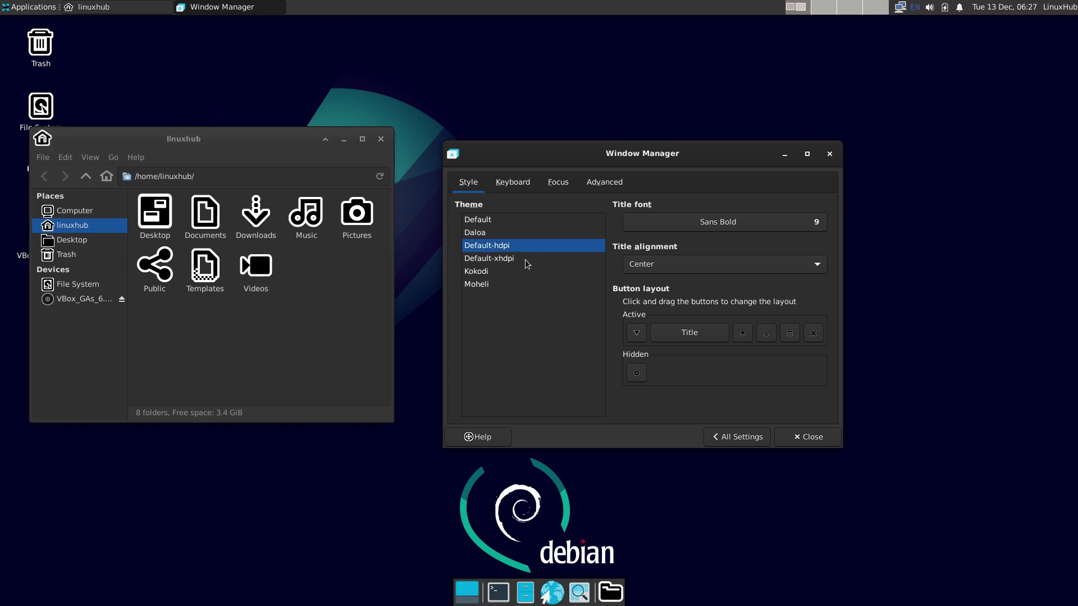
left_click(500, 261)
left_click(479, 274)
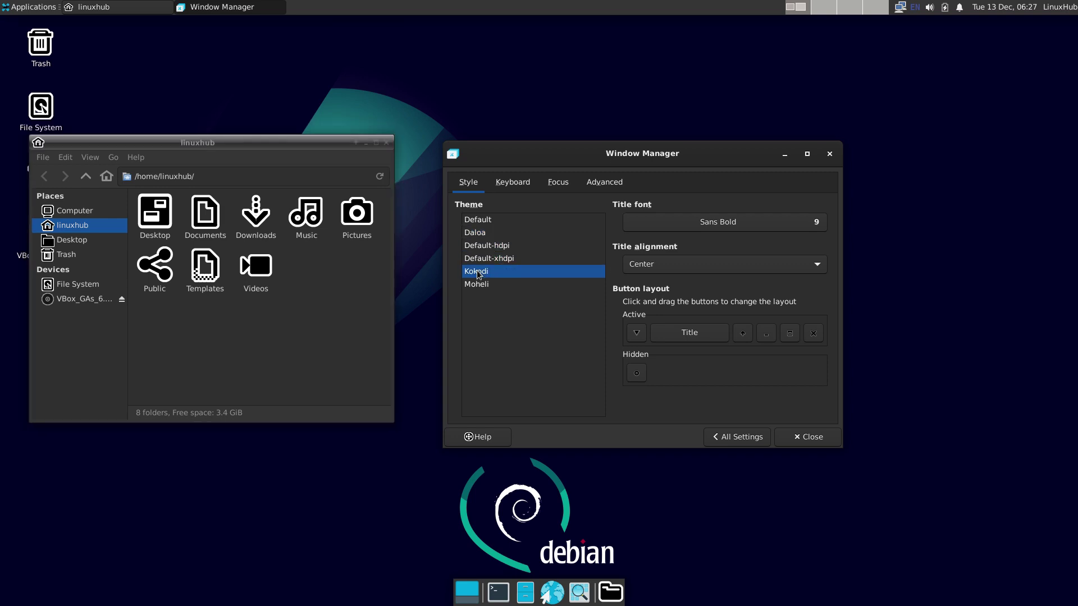
left_click(480, 286)
Step: Preview each border theme again, settle on Default, and view the Keyboard, Focus and Advanced tabs
left_click(483, 222)
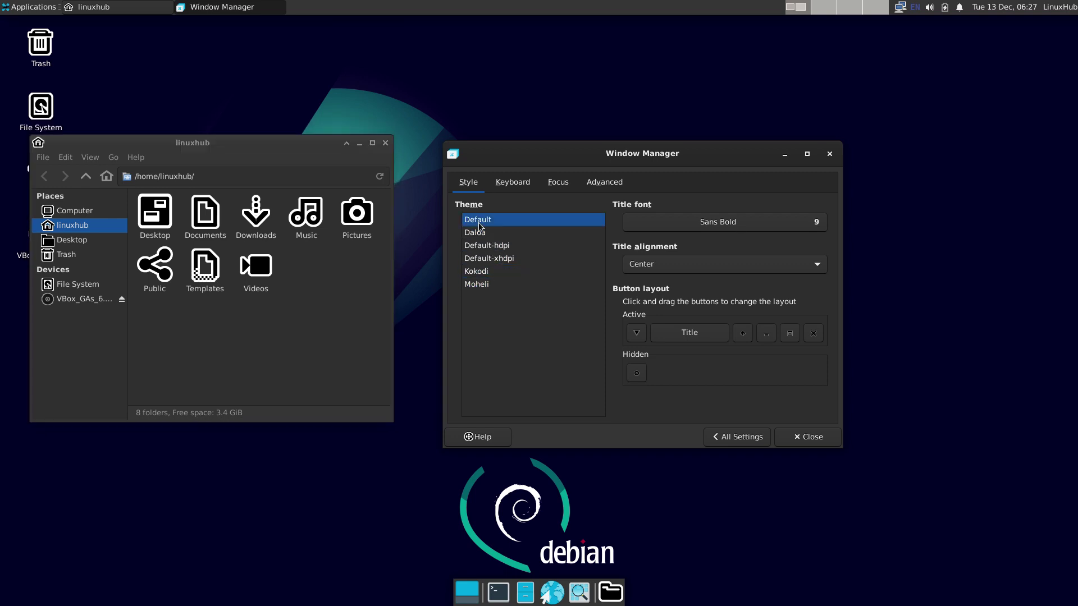
left_click(476, 236)
left_click(493, 247)
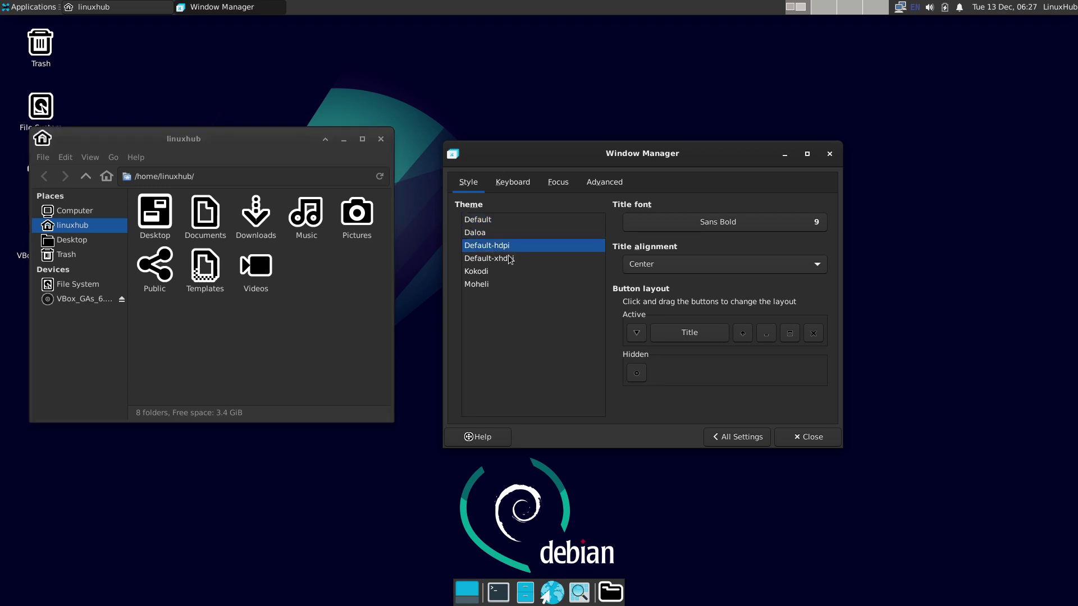
left_click(497, 259)
left_click(474, 273)
left_click(478, 285)
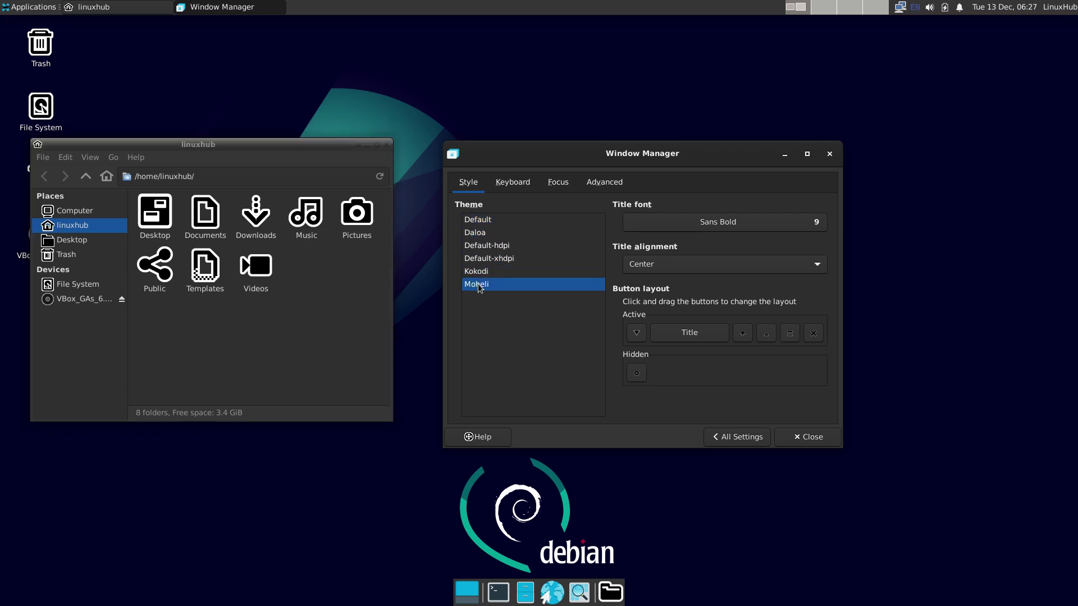
left_click(483, 222)
left_click(514, 183)
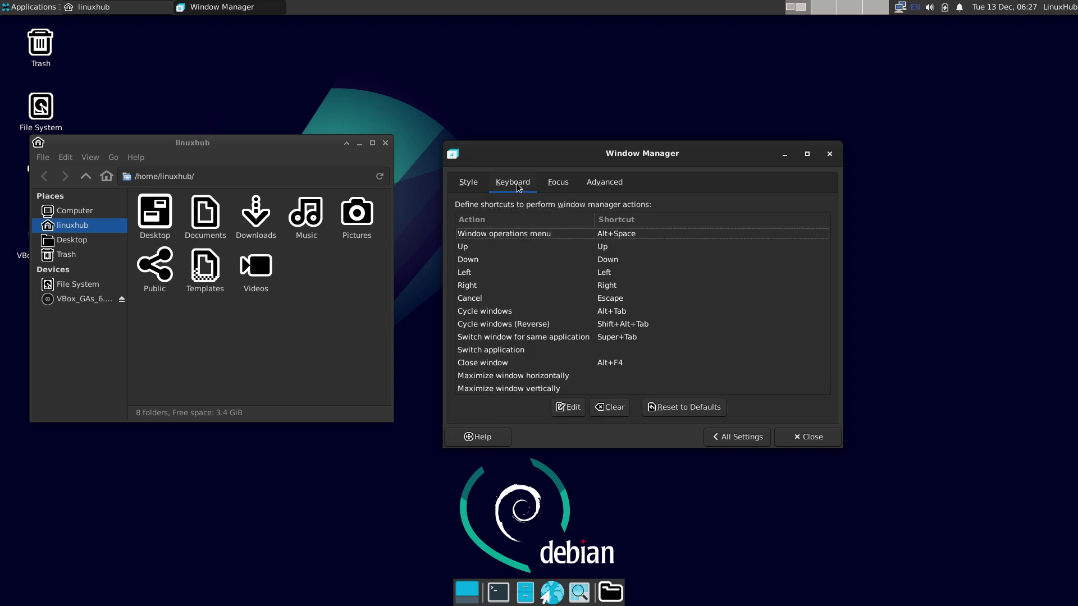
left_click(559, 183)
left_click(603, 184)
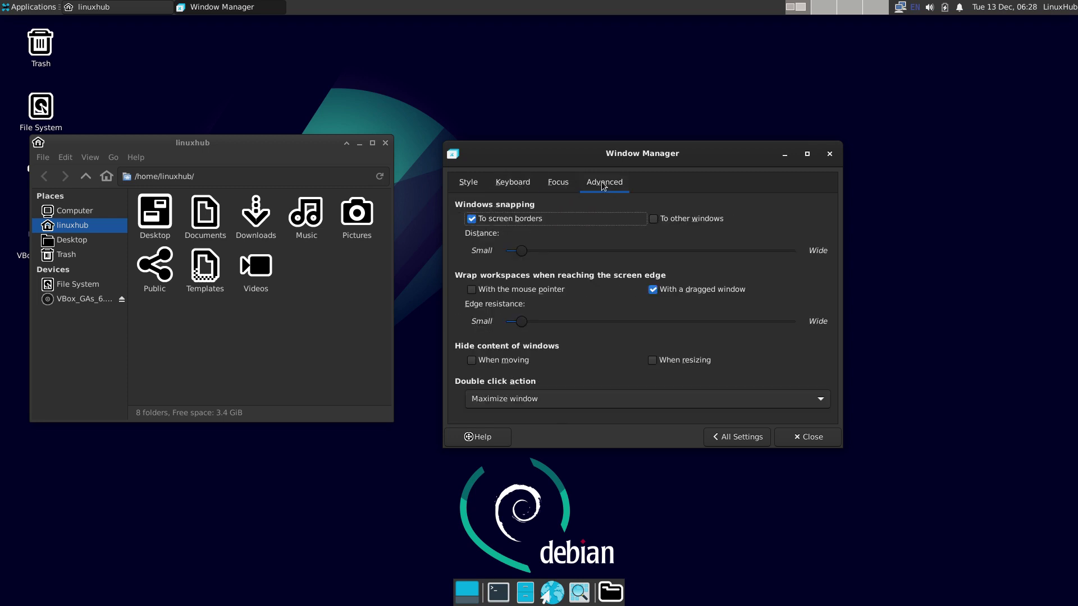
left_click(737, 437)
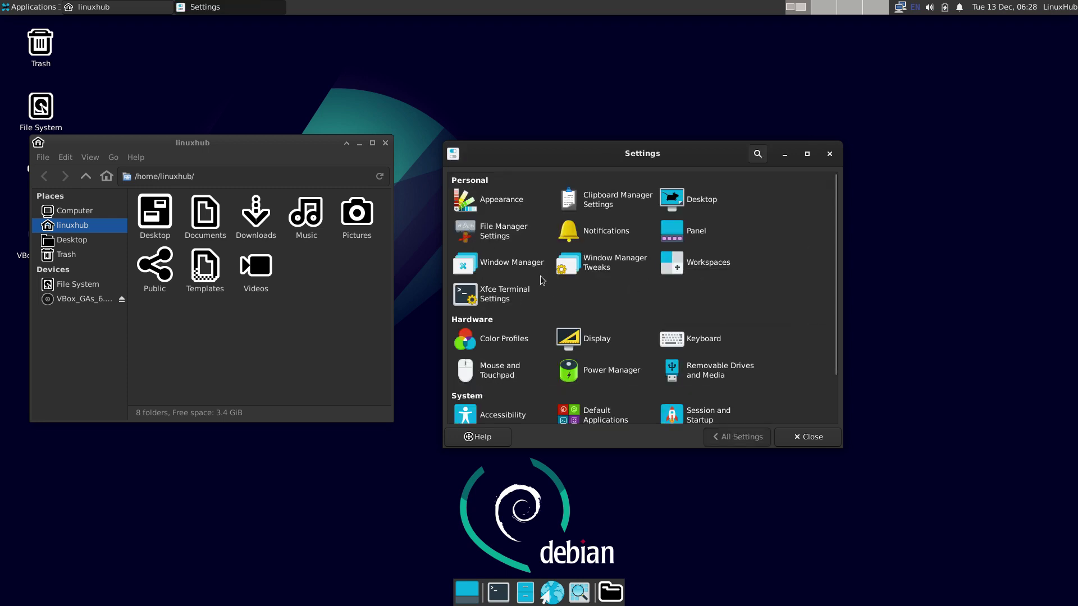
Step: Look through the Window Manager Tweaks, Workspaces and Terminal preferences
left_click(625, 261)
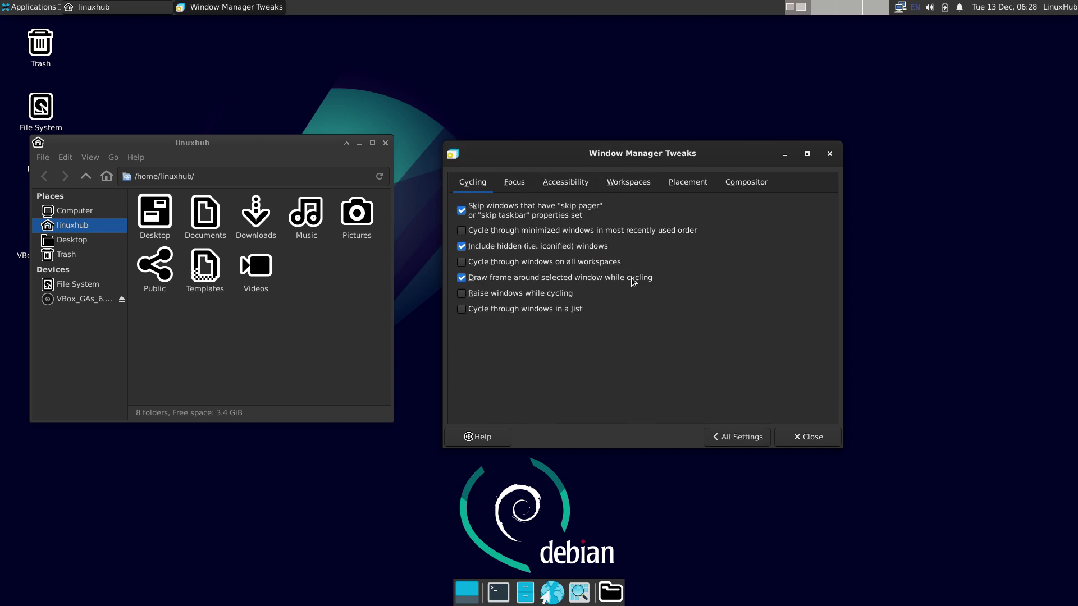
left_click(733, 437)
left_click(706, 268)
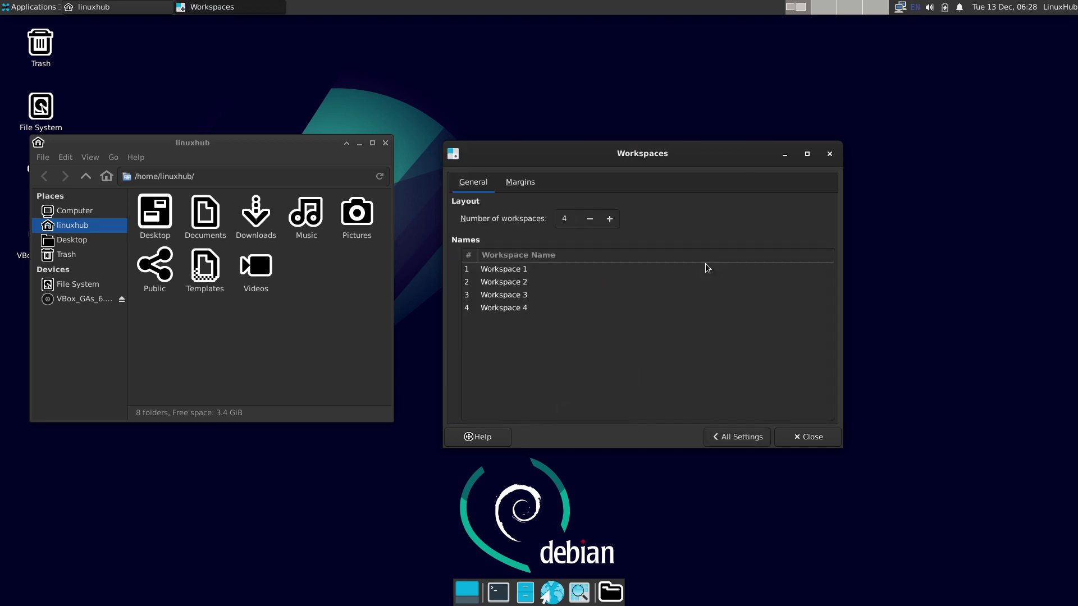
left_click(743, 437)
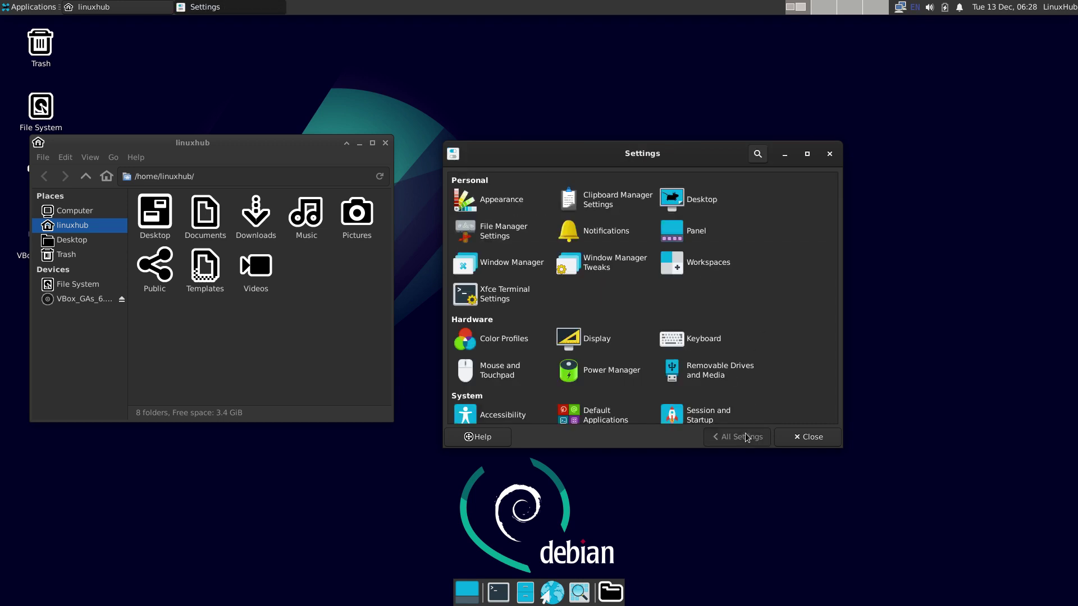
left_click(504, 293)
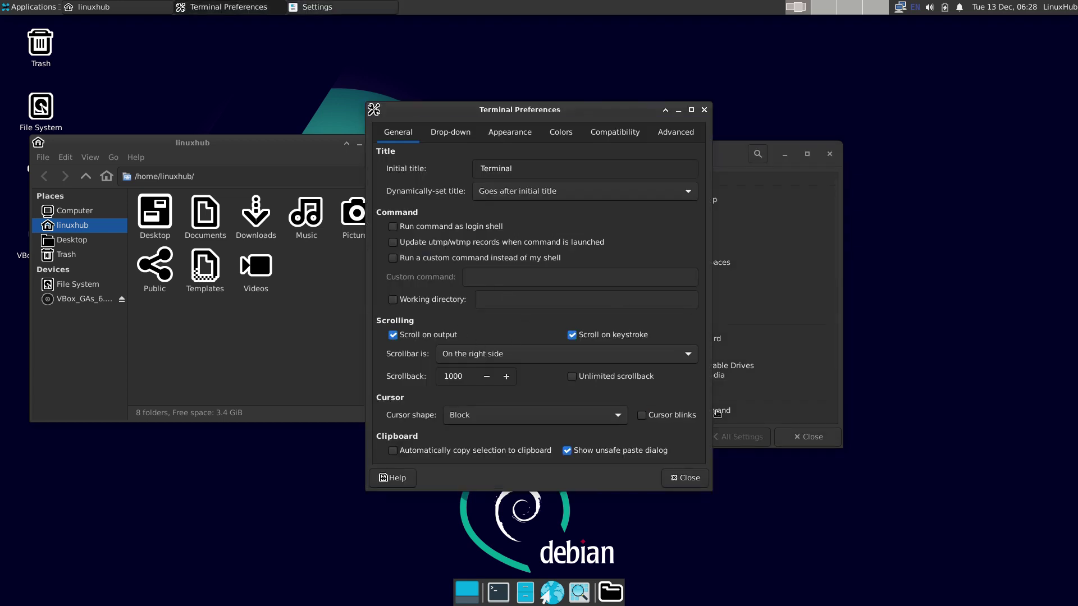
left_click(685, 478)
Step: Look through the Color Profiles, Display and Keyboard settings
scroll(745, 286, "down", 2)
left_click(512, 288)
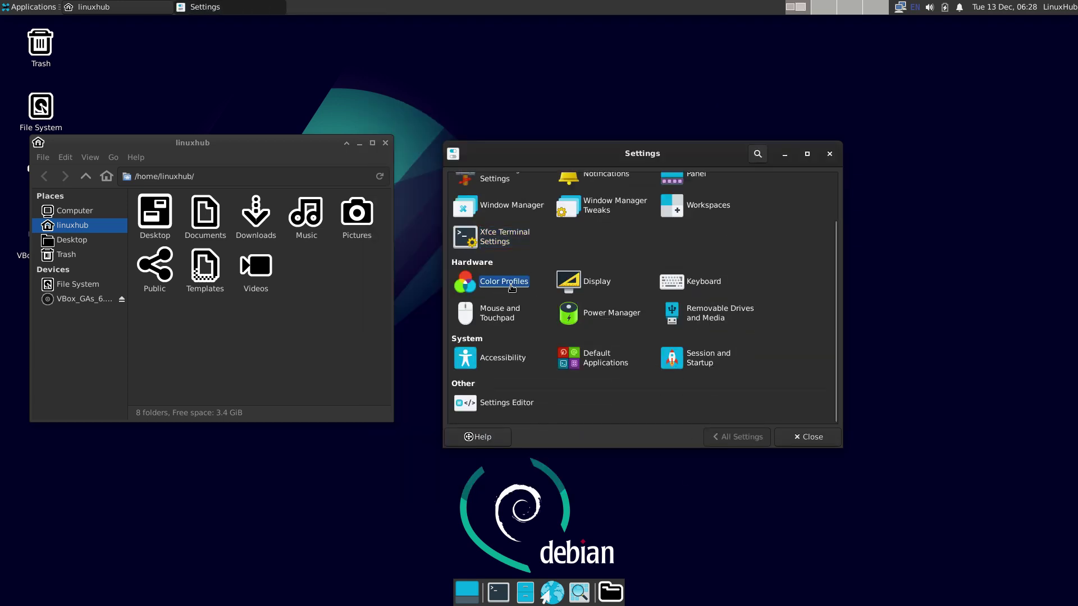
left_click(737, 439)
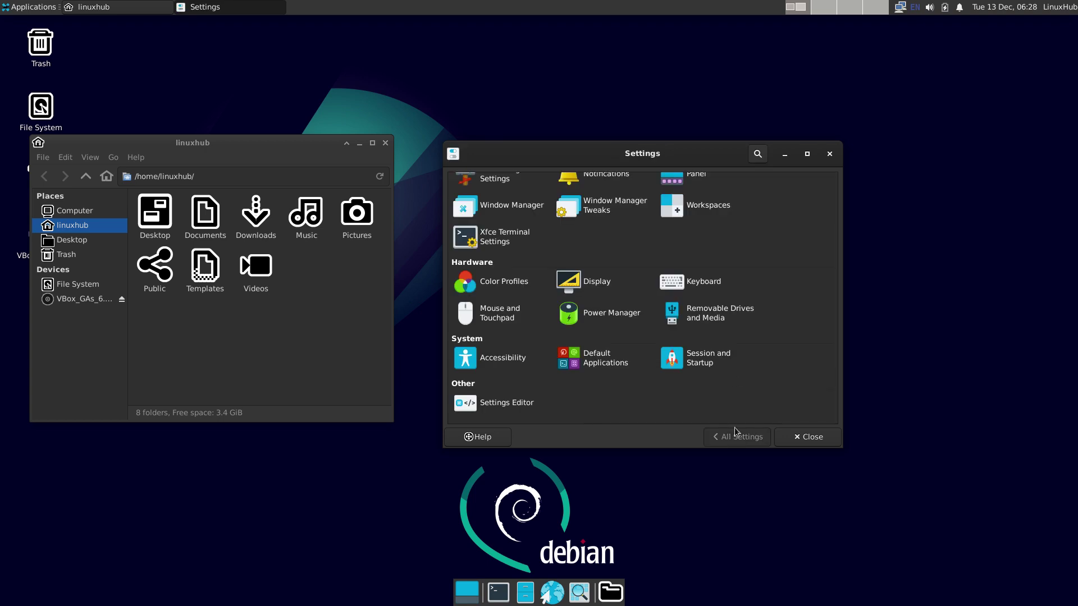
left_click(587, 280)
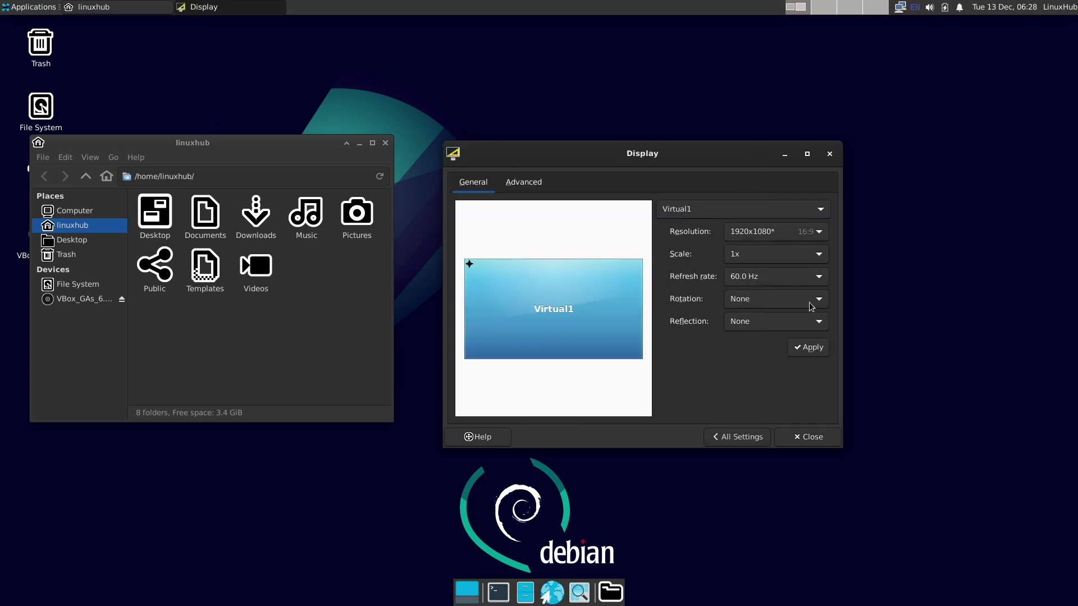
left_click(757, 440)
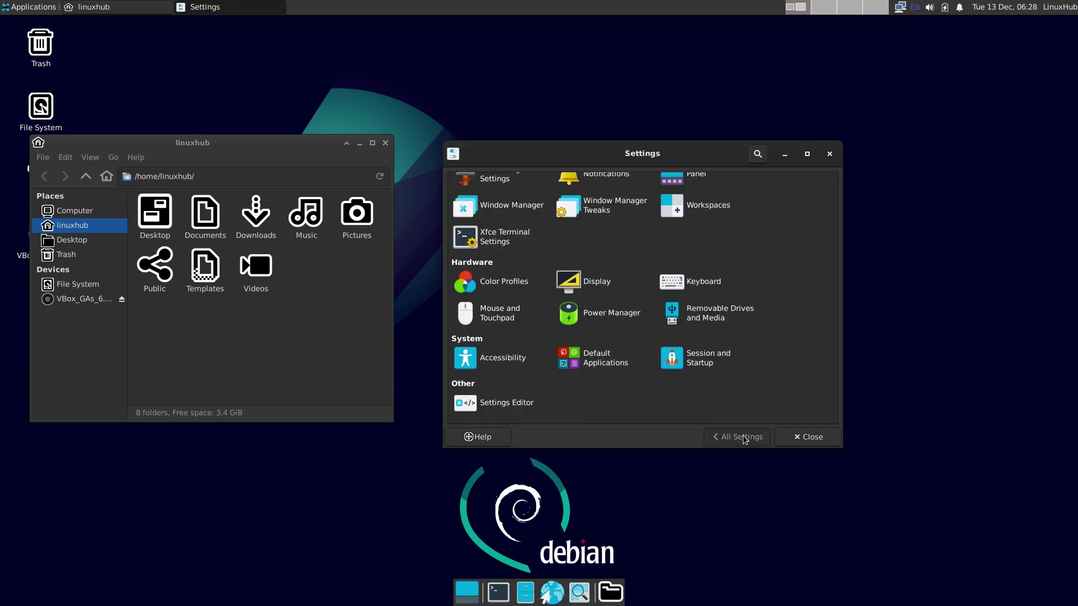
left_click(703, 284)
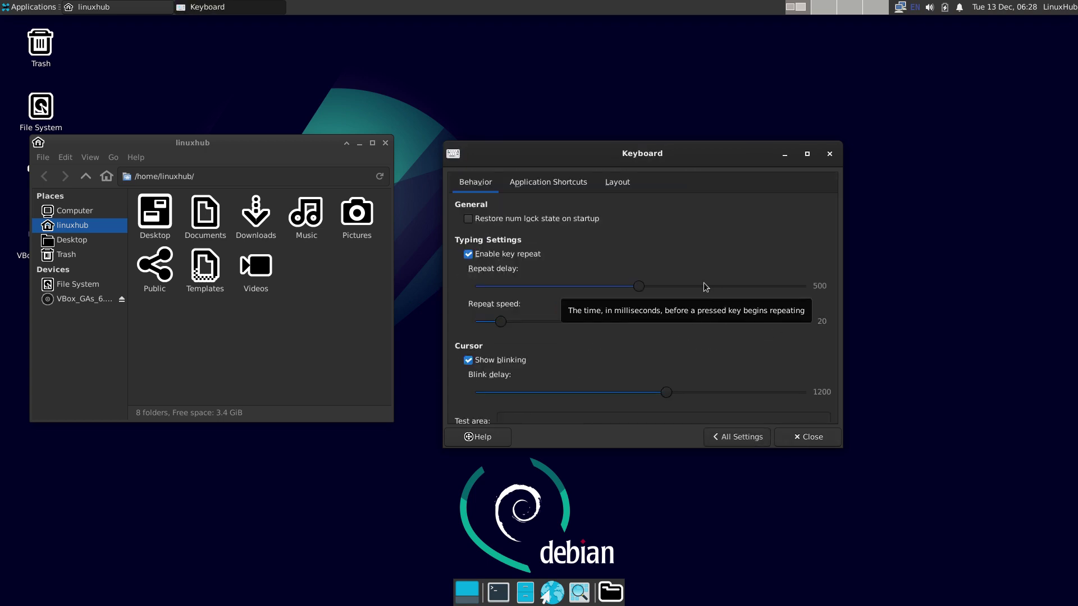
left_click(745, 438)
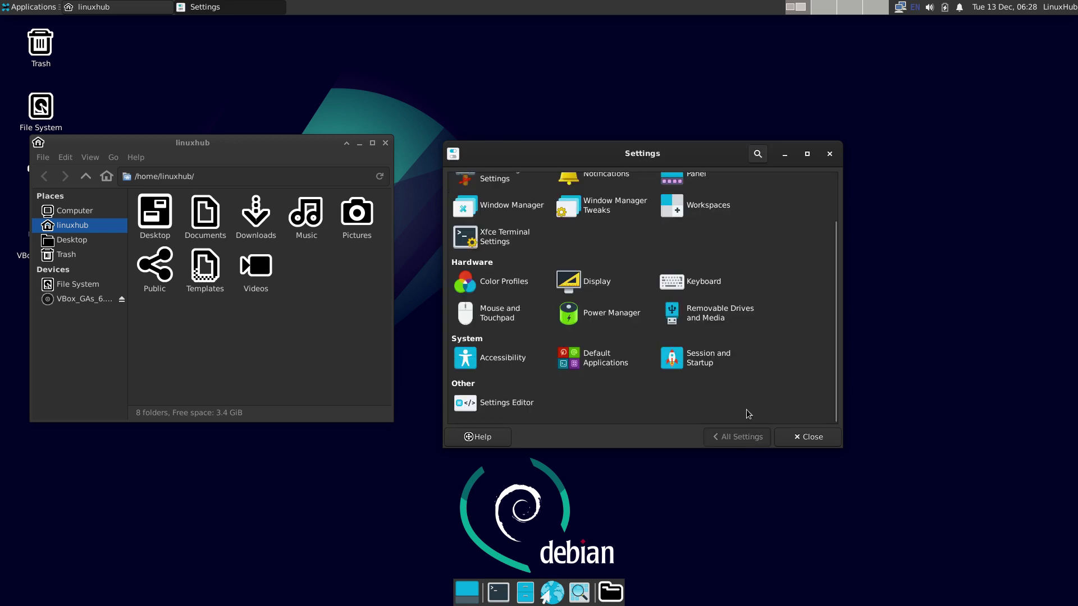
Step: Review Mouse and Touchpad tabs, Power Manager, and Removable Drives and Media settings
left_click(493, 317)
left_click(525, 184)
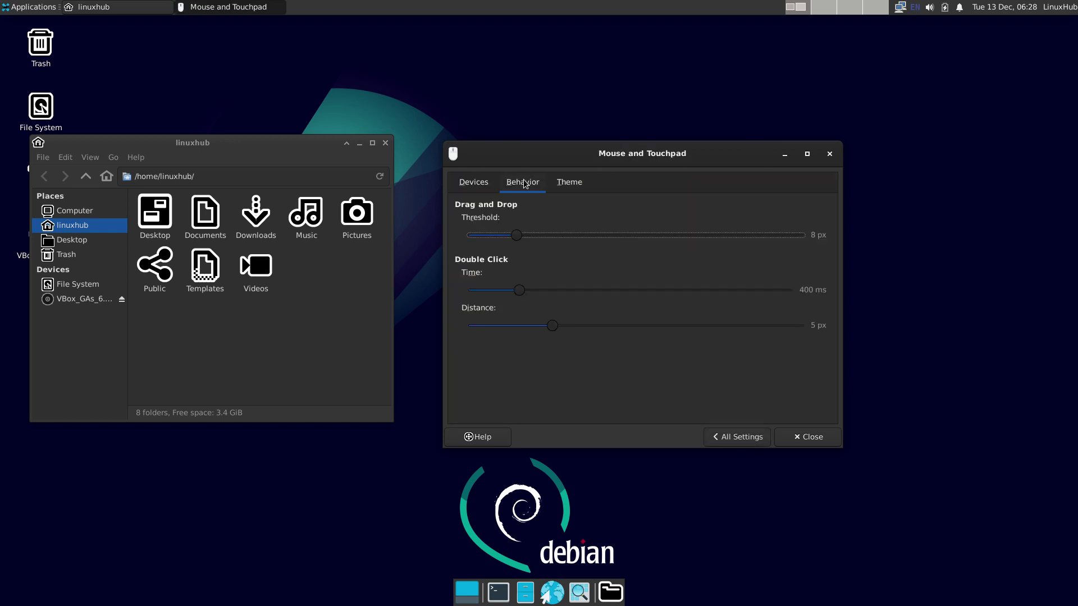
left_click(568, 183)
left_click(745, 437)
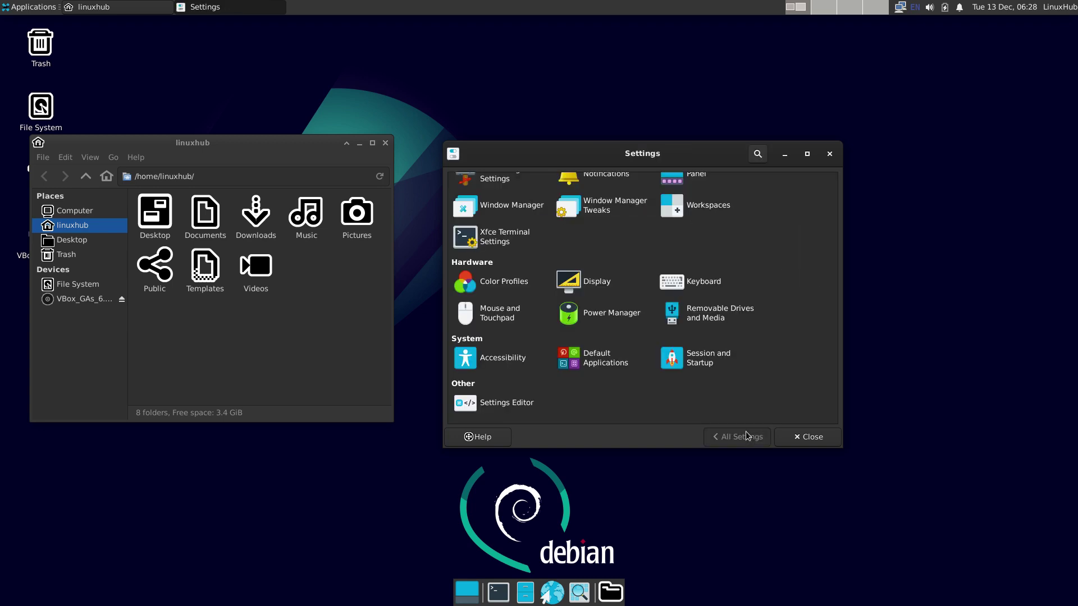
left_click(612, 315)
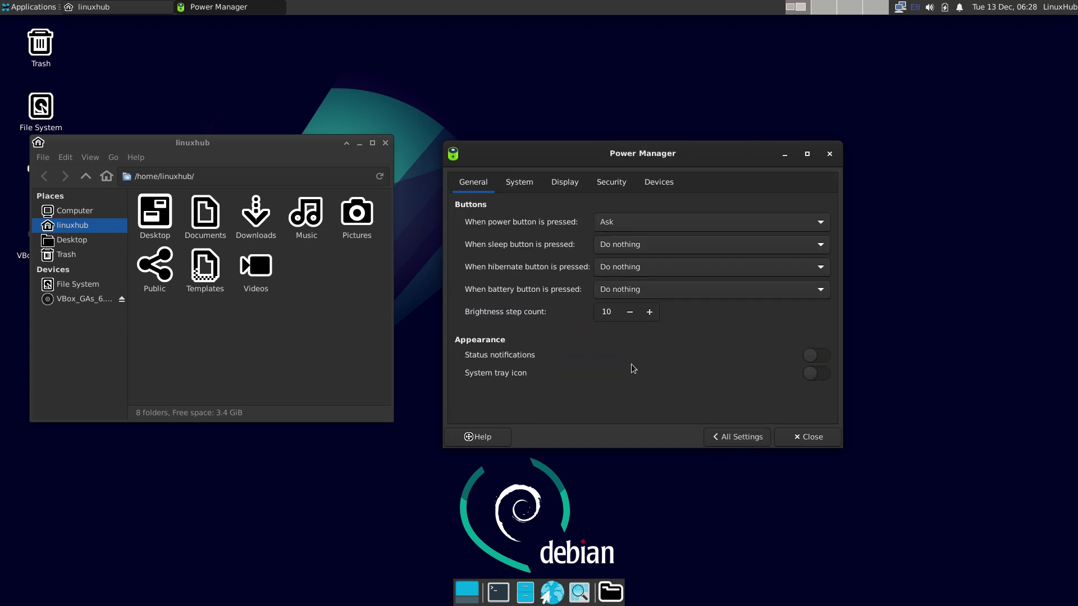
left_click(743, 435)
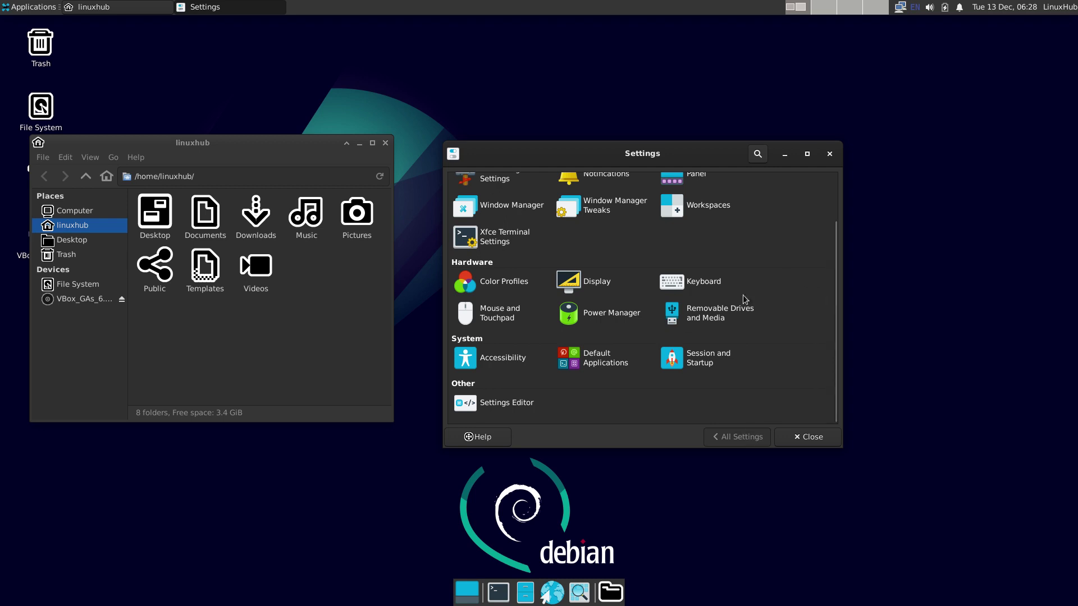
left_click(710, 310)
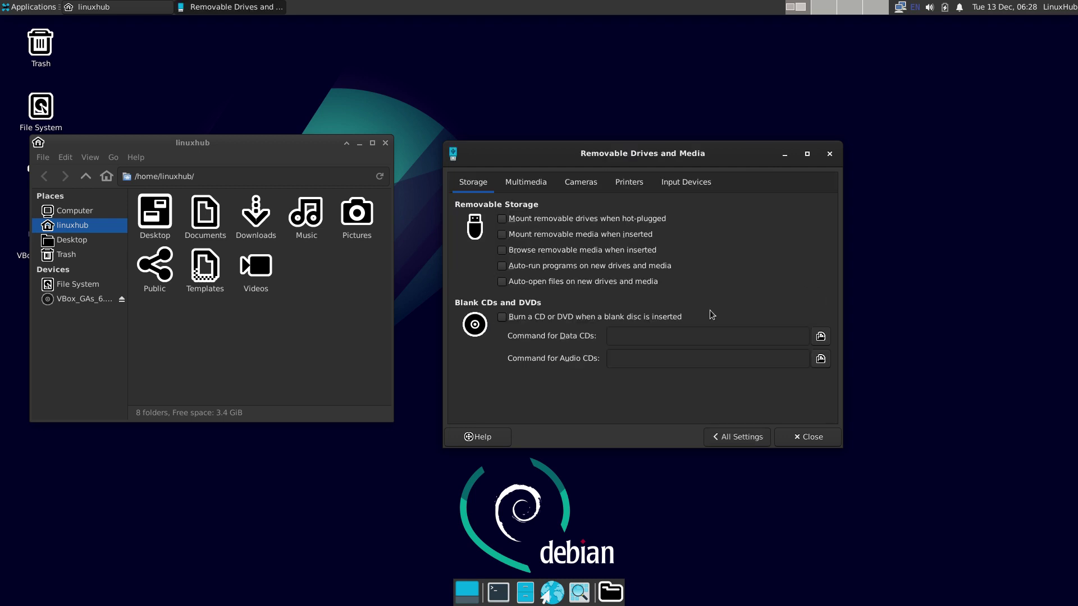
left_click(738, 437)
Step: Review Accessibility, Default Applications tabs, and Session and Startup's autostart list
left_click(504, 362)
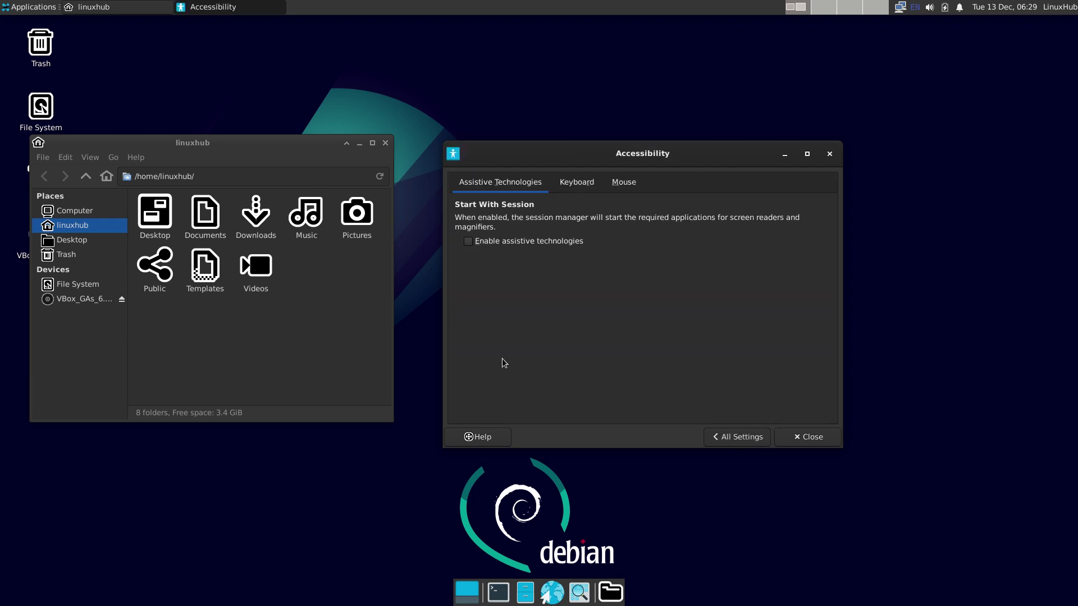
left_click(735, 438)
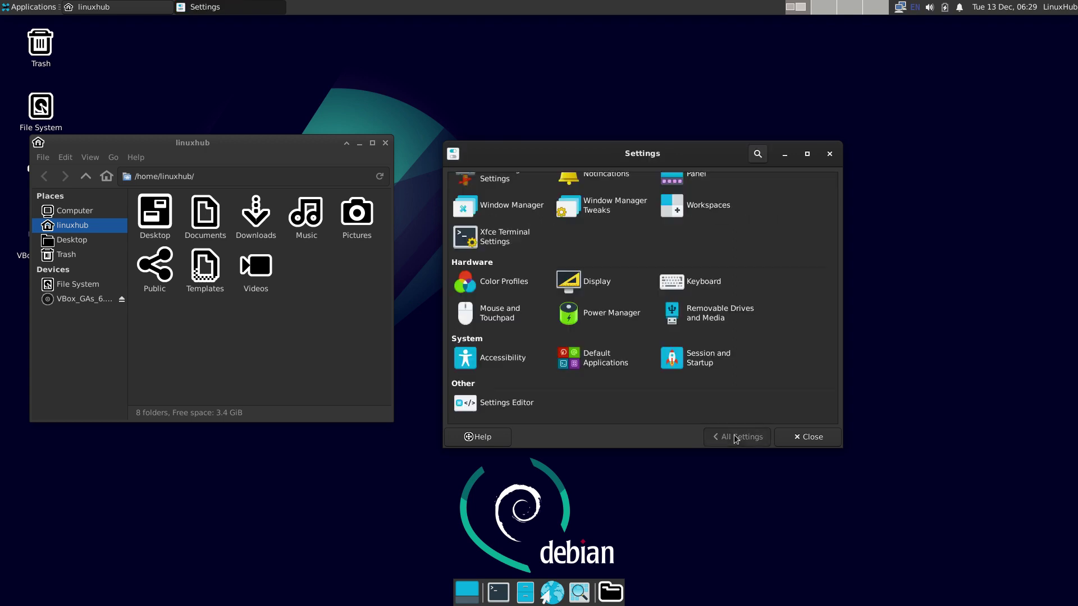
left_click(600, 360)
left_click(525, 183)
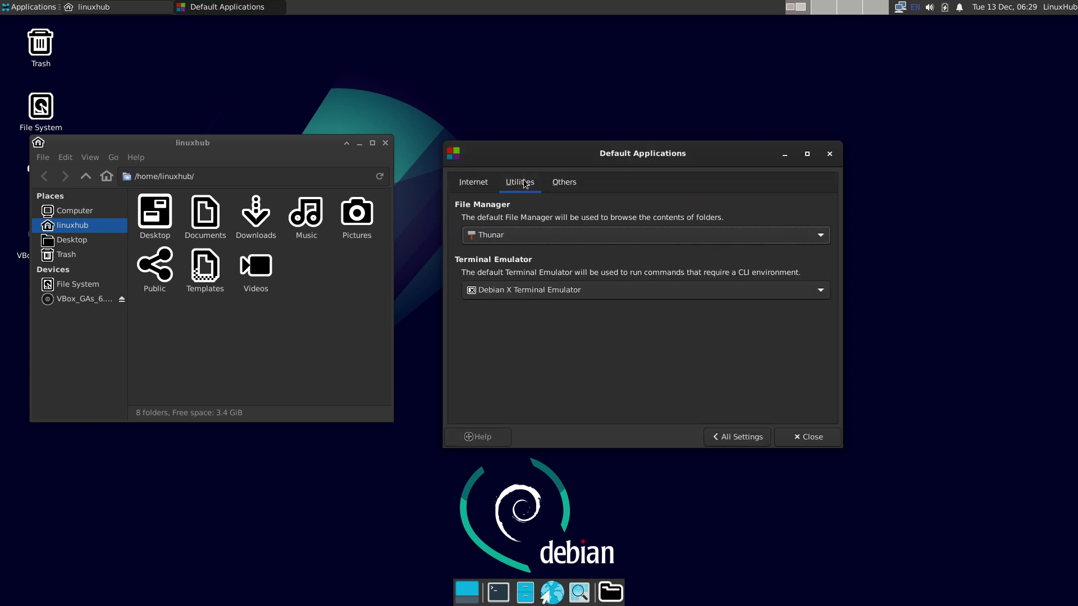
left_click(562, 183)
left_click(743, 441)
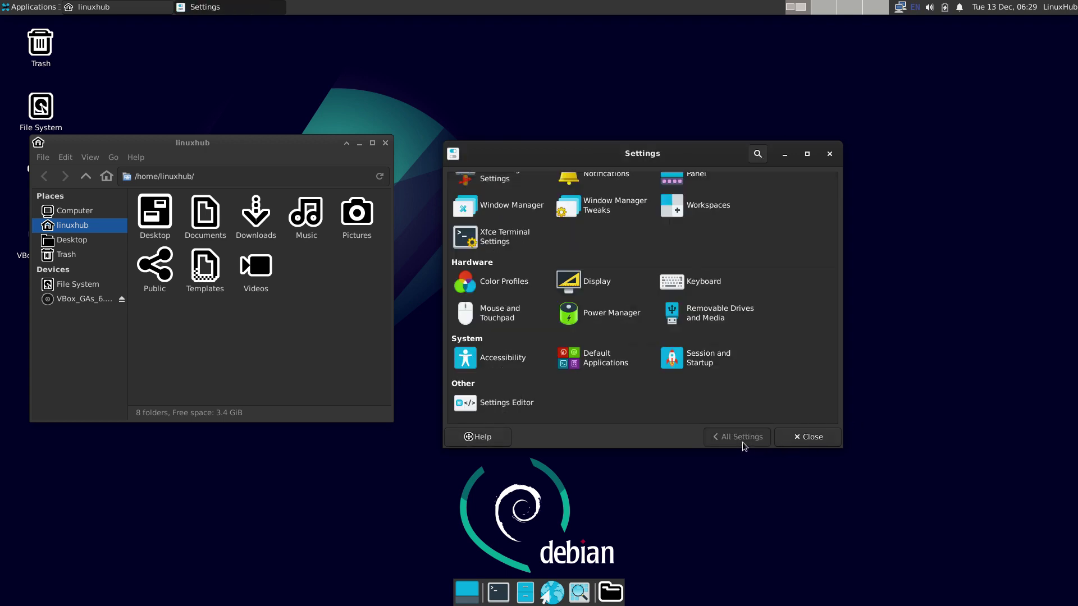
left_click(705, 359)
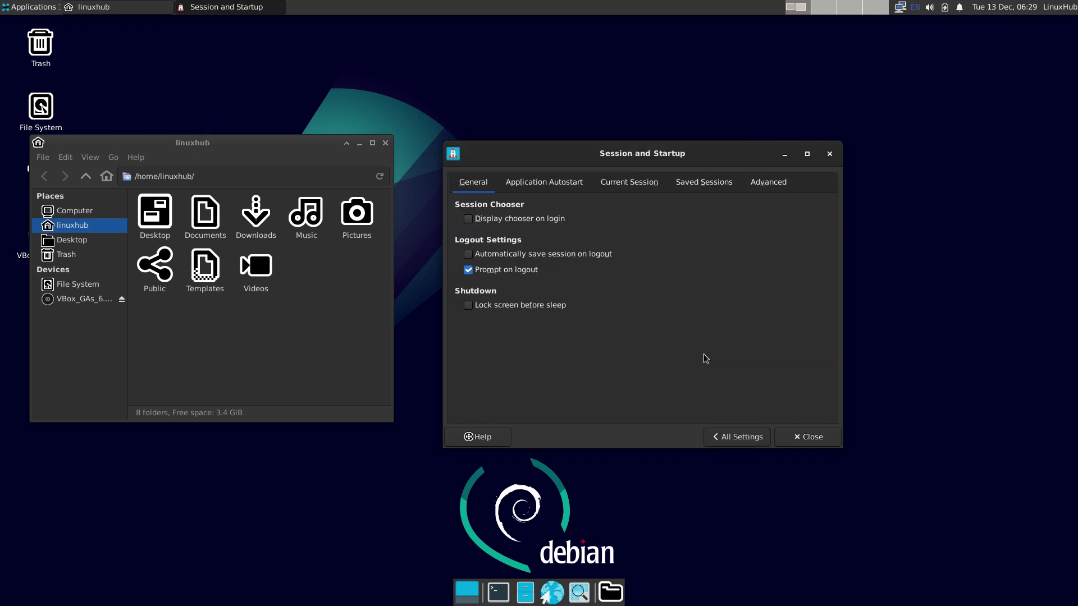
left_click(558, 187)
left_click(735, 438)
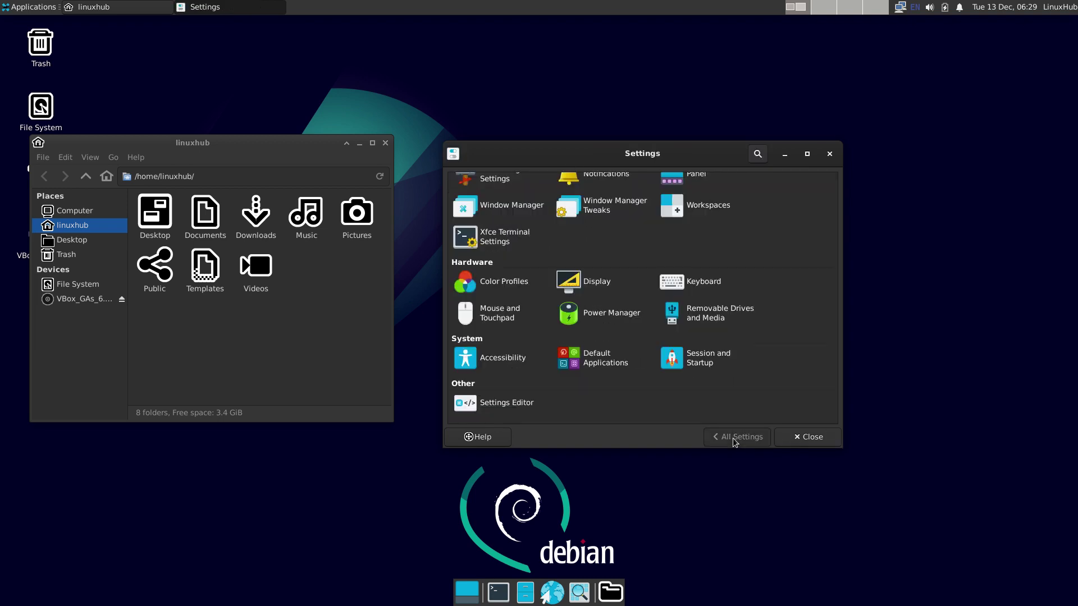
Step: Glance at the Settings Editor, then close the Settings Manager window
left_click(508, 407)
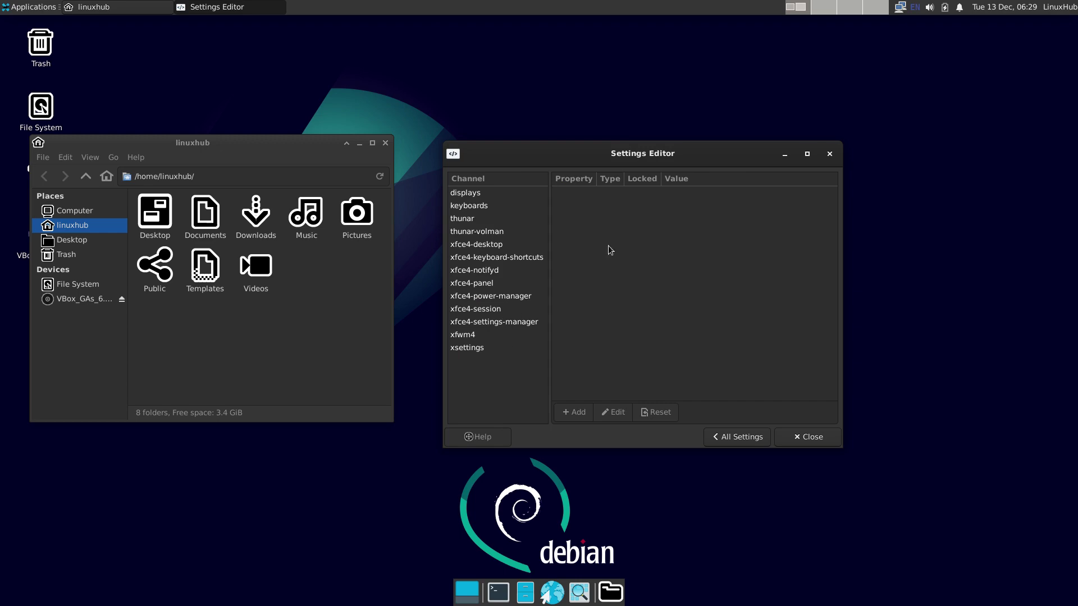
left_click(738, 437)
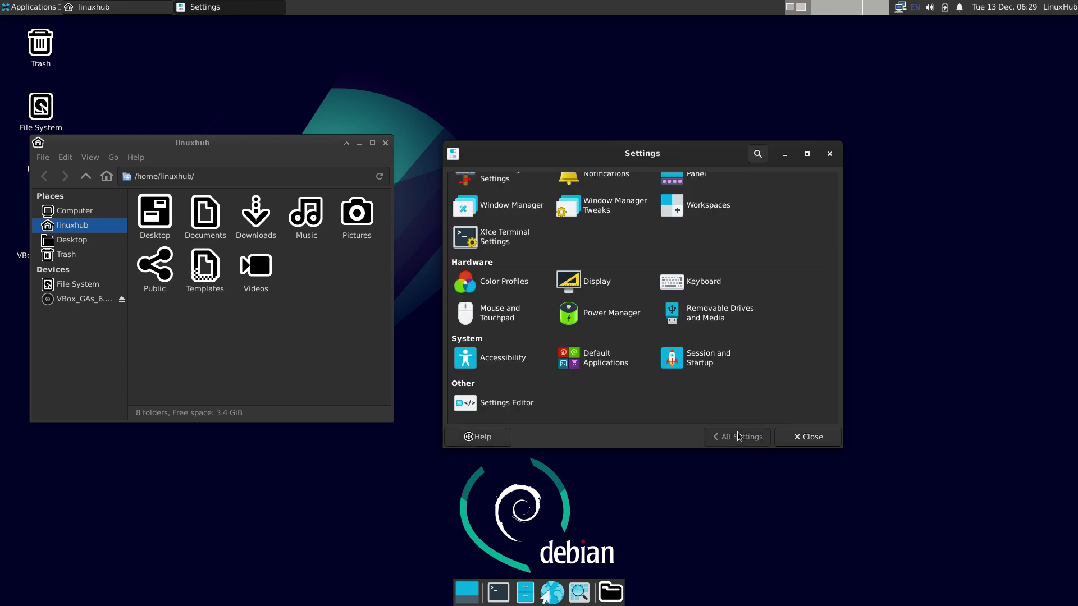
left_click(829, 159)
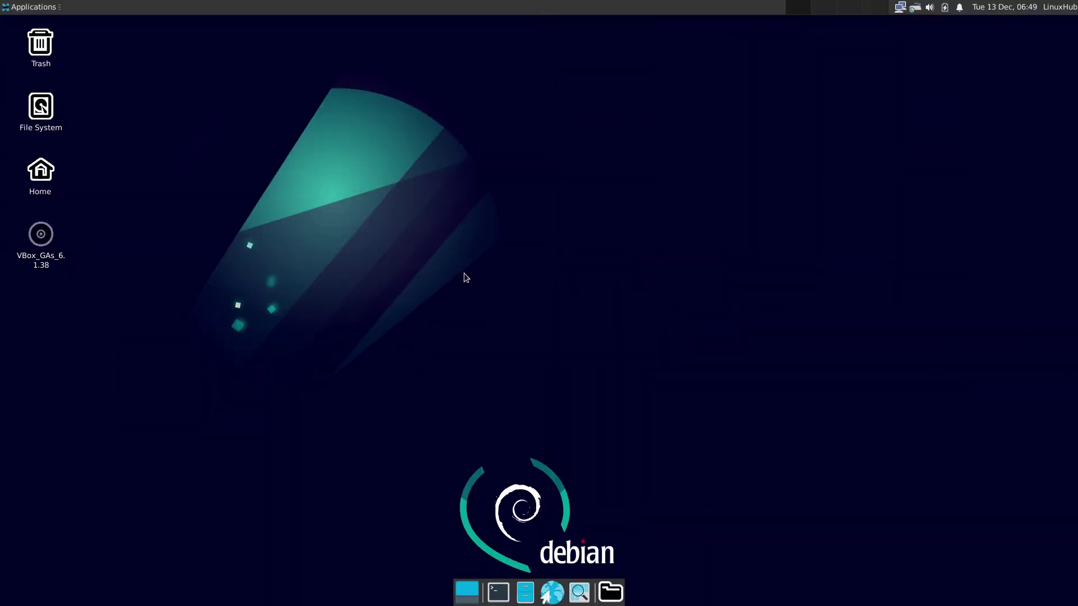
Step: Run 'sudo apt install synaptic' with the password in a maximized terminal, then close it
left_click(498, 594)
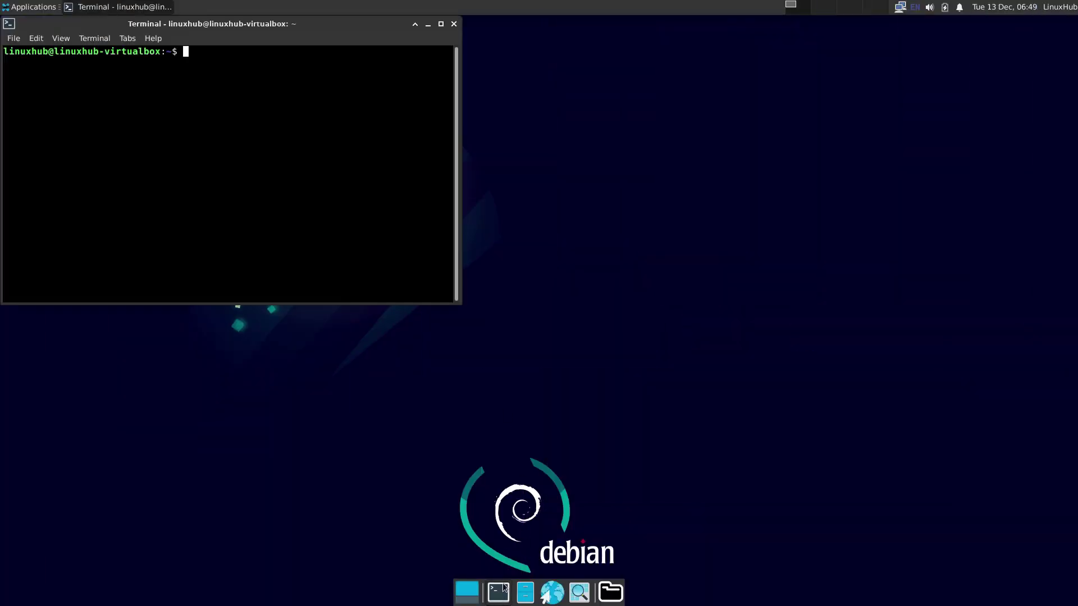
double_click(321, 26)
type("s")
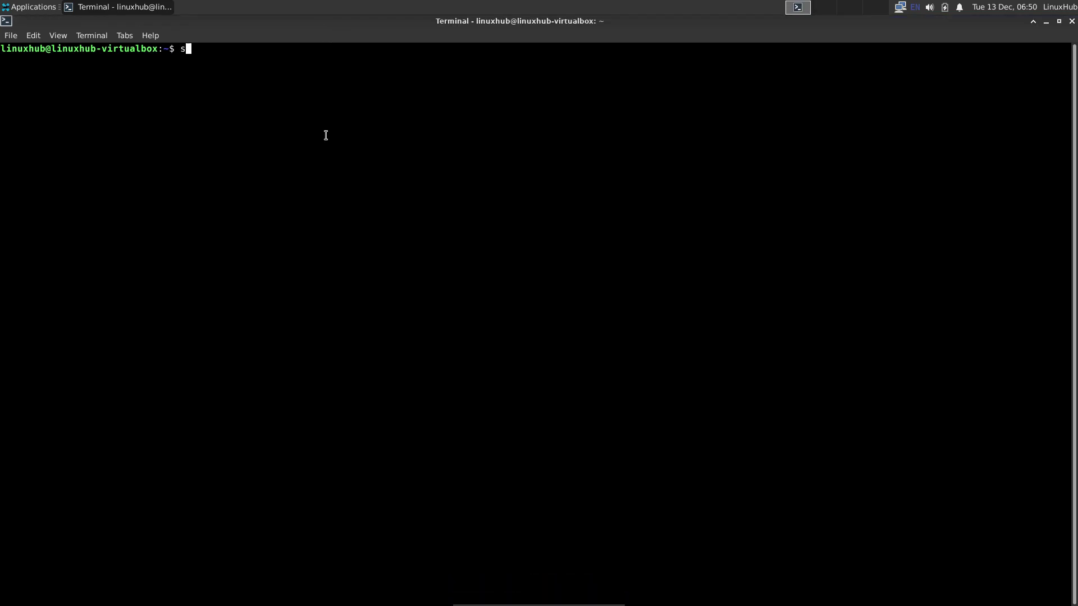
type("udo apt install synap")
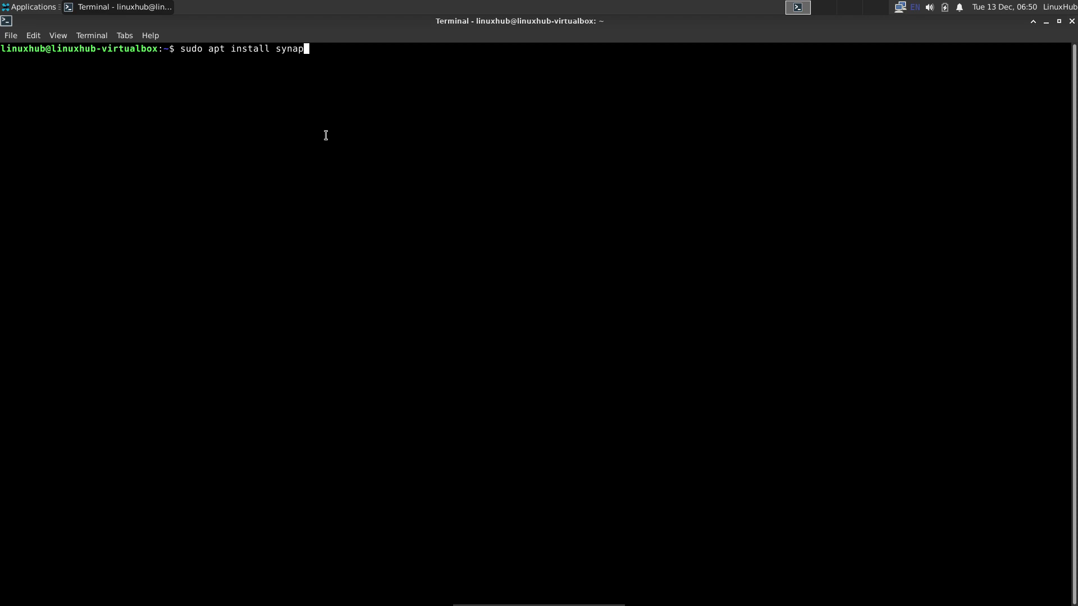
type("tic")
key("Return")
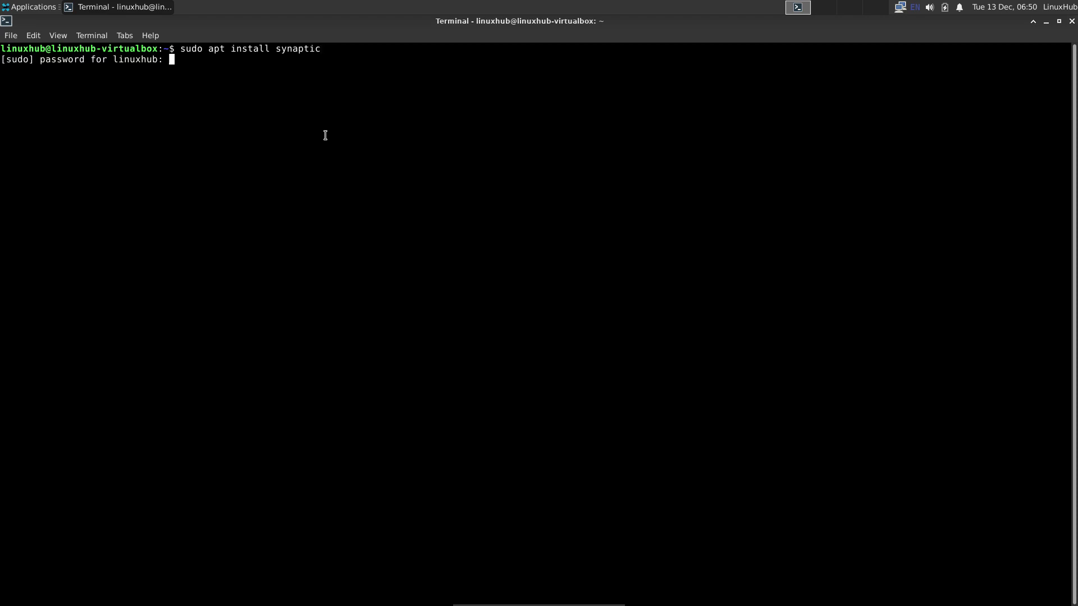
key("Return")
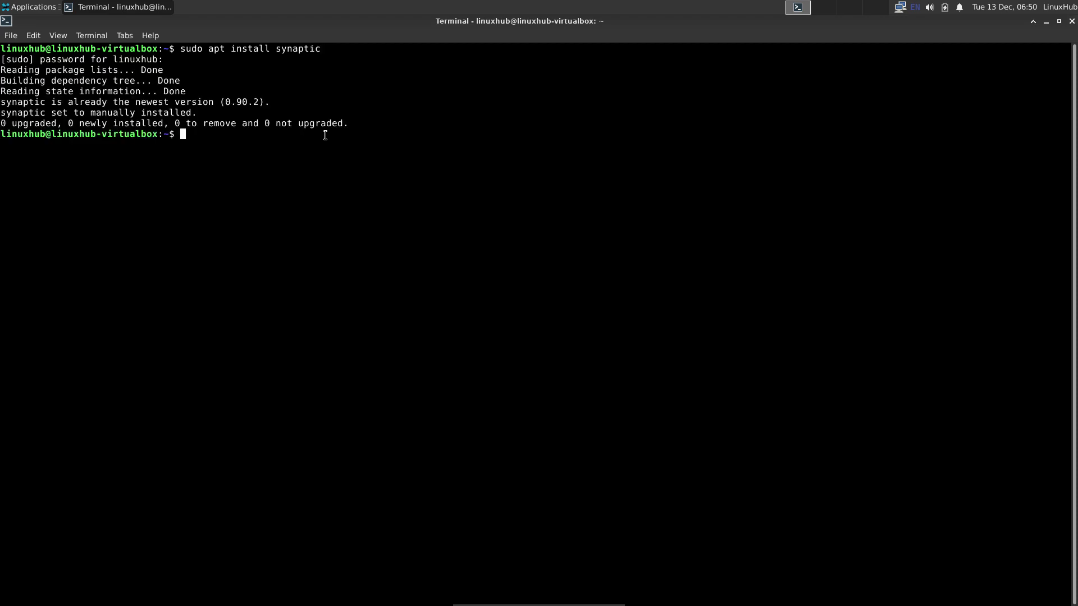
left_click(1070, 23)
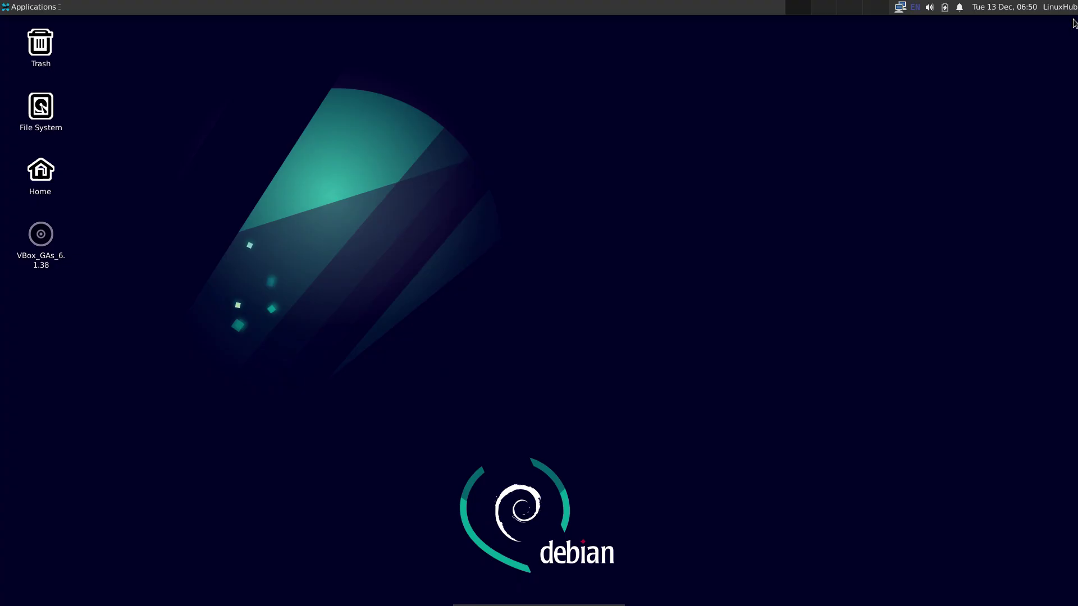
Step: Launch Synaptic from Applications > System, authenticate, dismiss the introduction, and maximize it
left_click(17, 7)
mouse_move(63, 197)
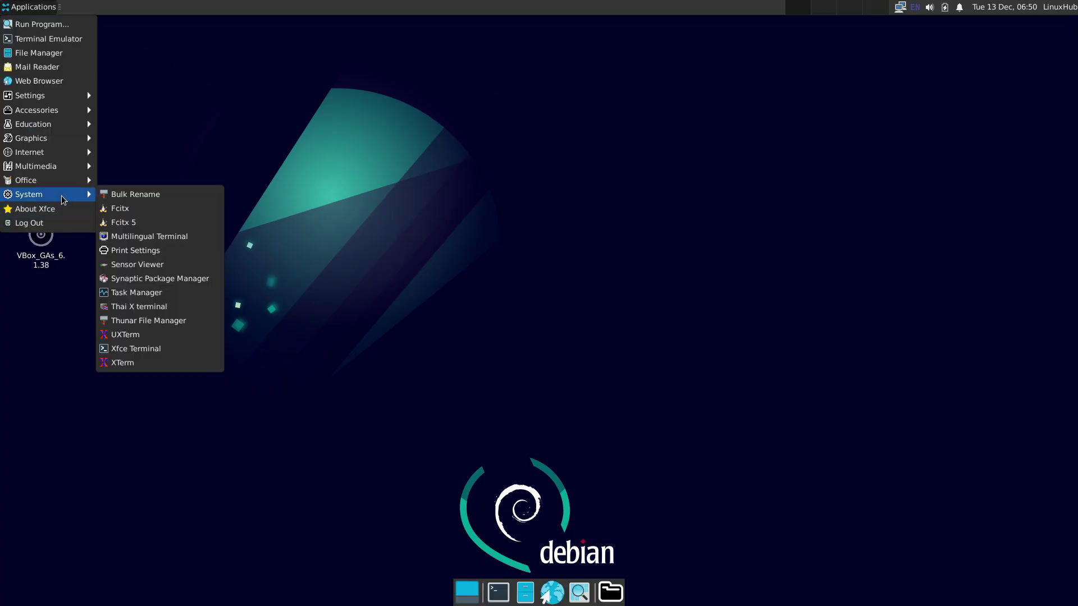
left_click(172, 279)
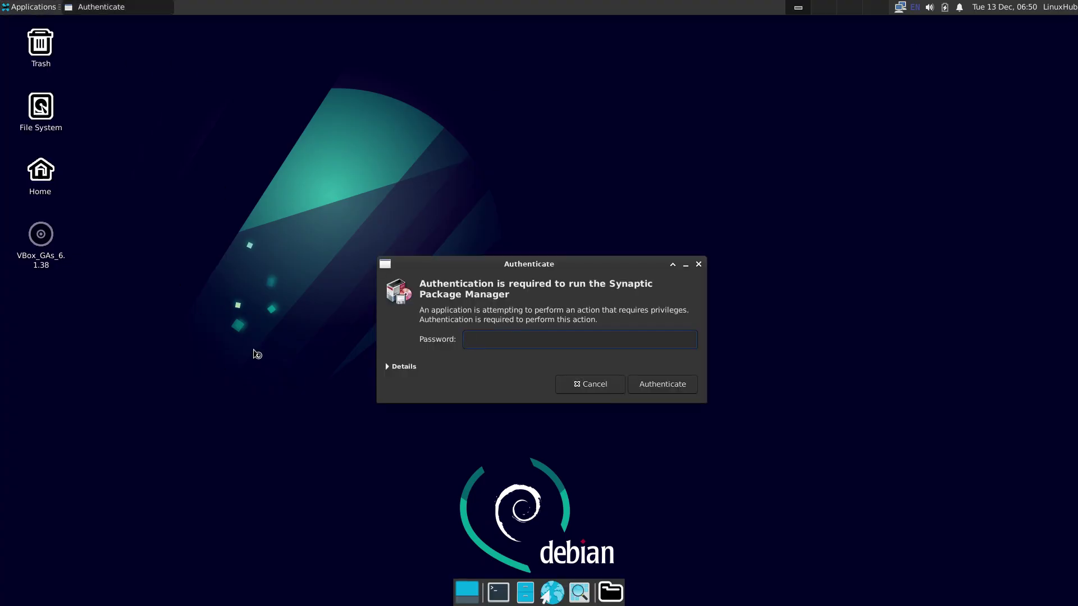
key("Return")
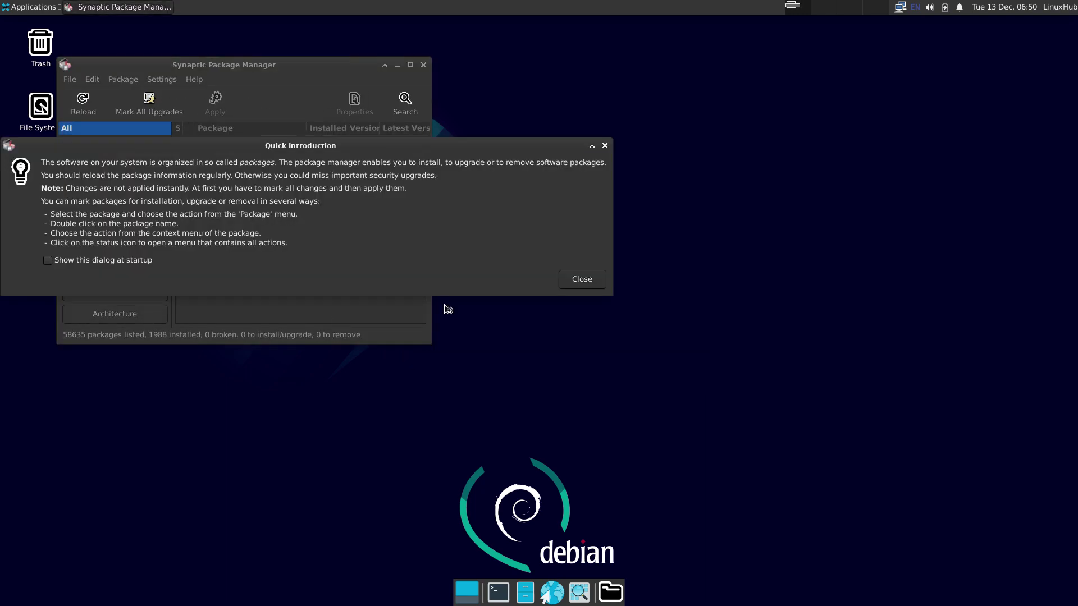
key("Return")
double_click(335, 65)
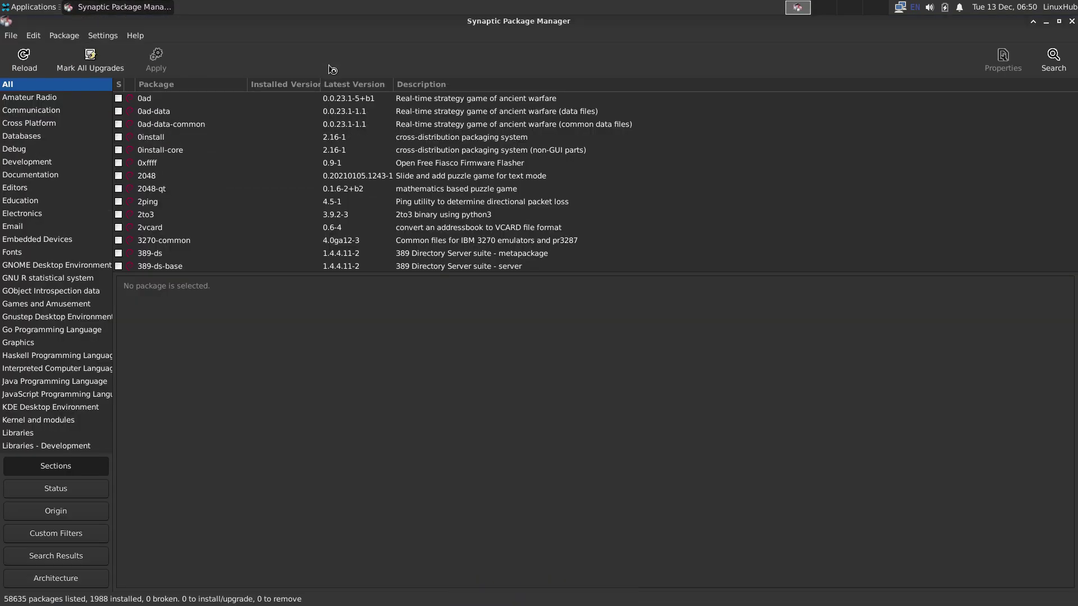
Step: Search package names only for firefox
left_click(1054, 56)
left_click(559, 336)
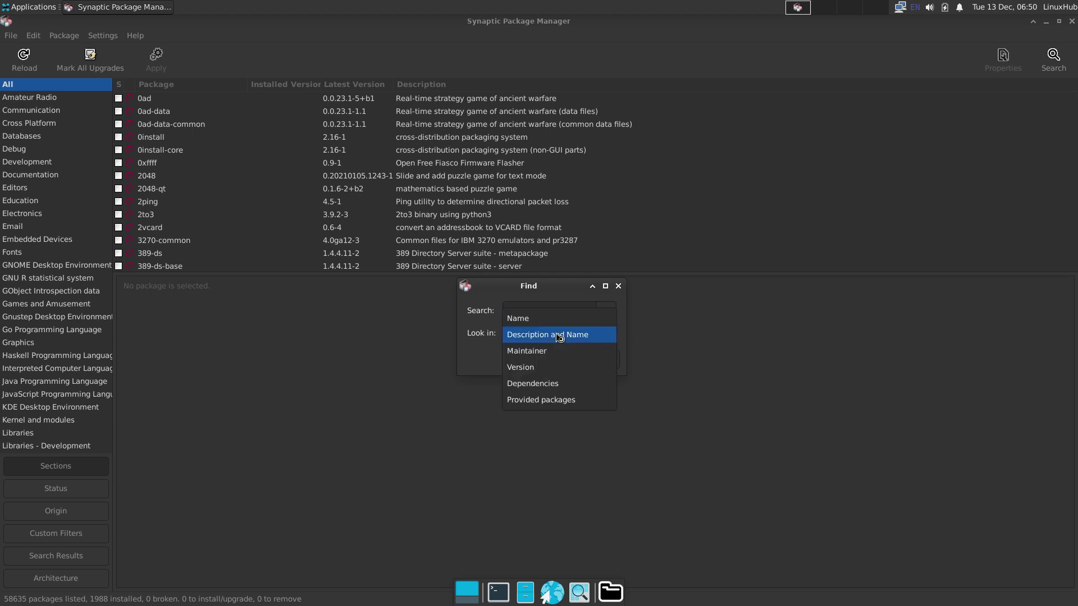
left_click(529, 315)
left_click(522, 311)
type("firefox")
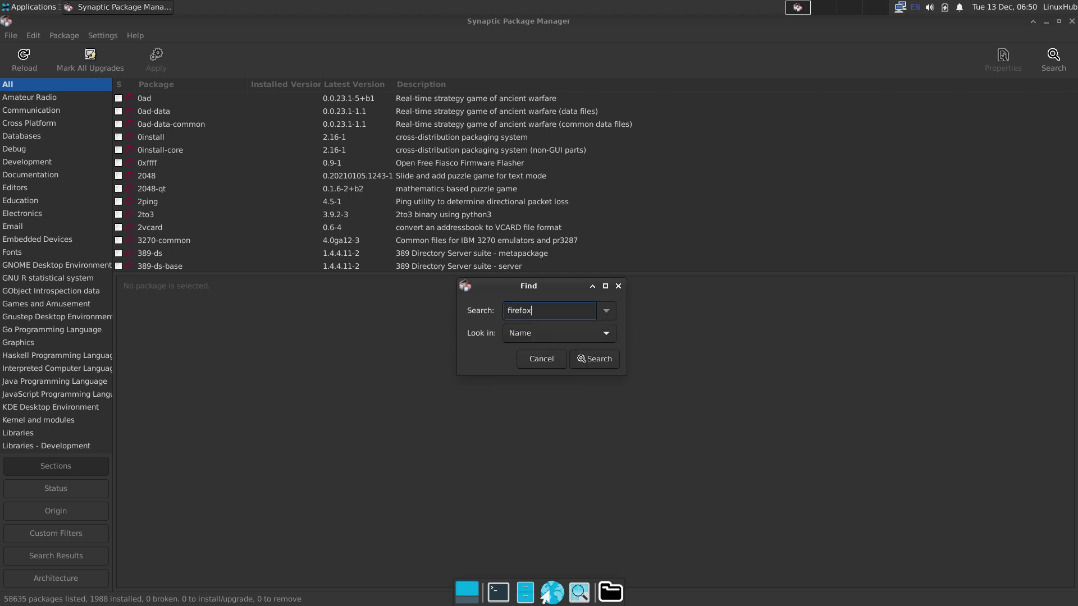
key("Return")
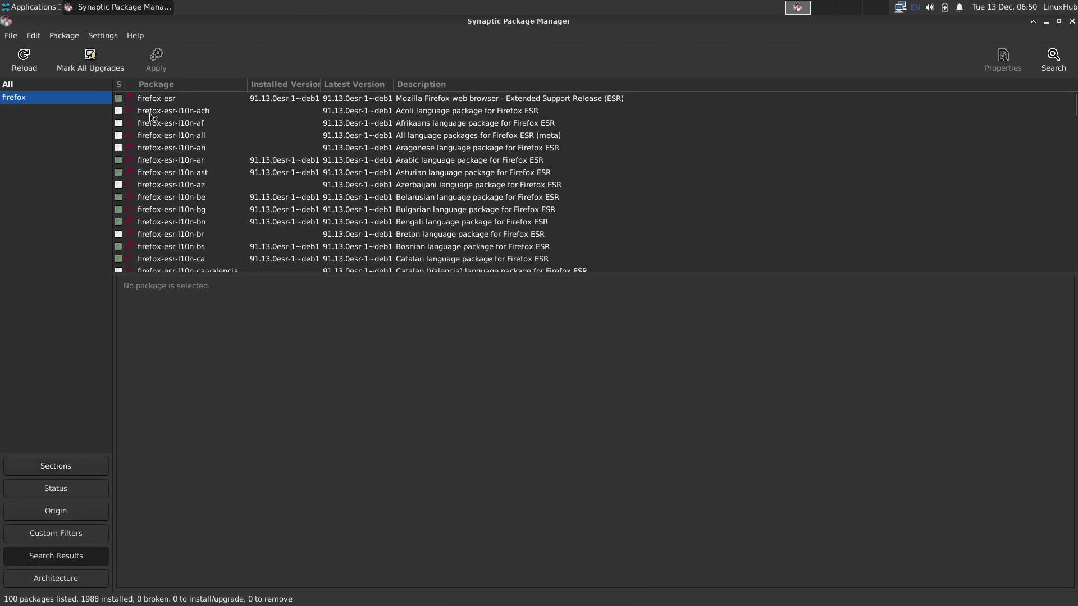
Step: Search for gimp and mark it for installation with its required packages
left_click(1053, 56)
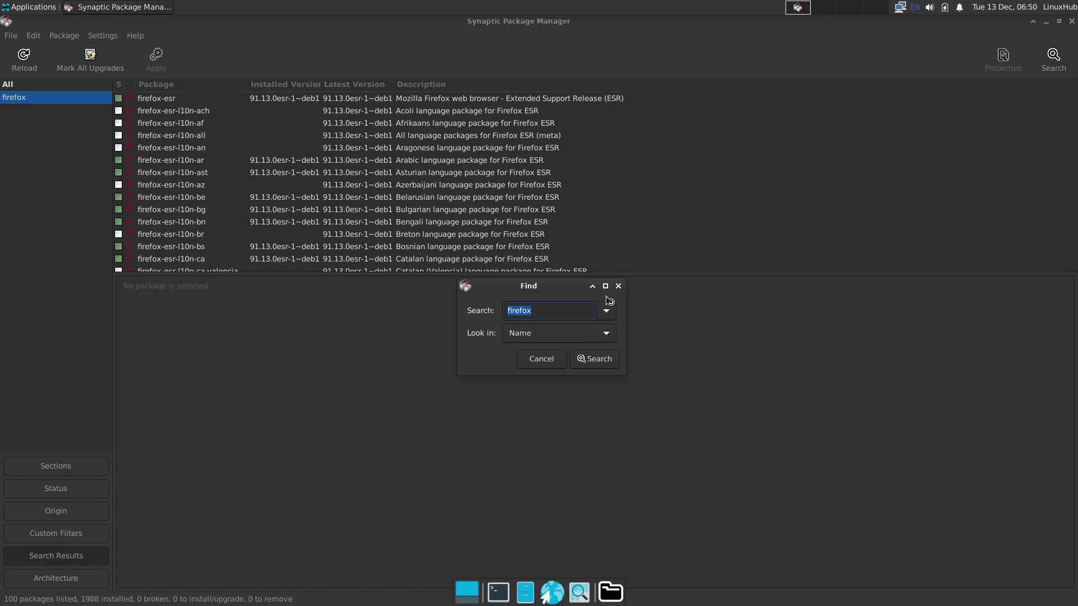
type("gimp")
key("Return")
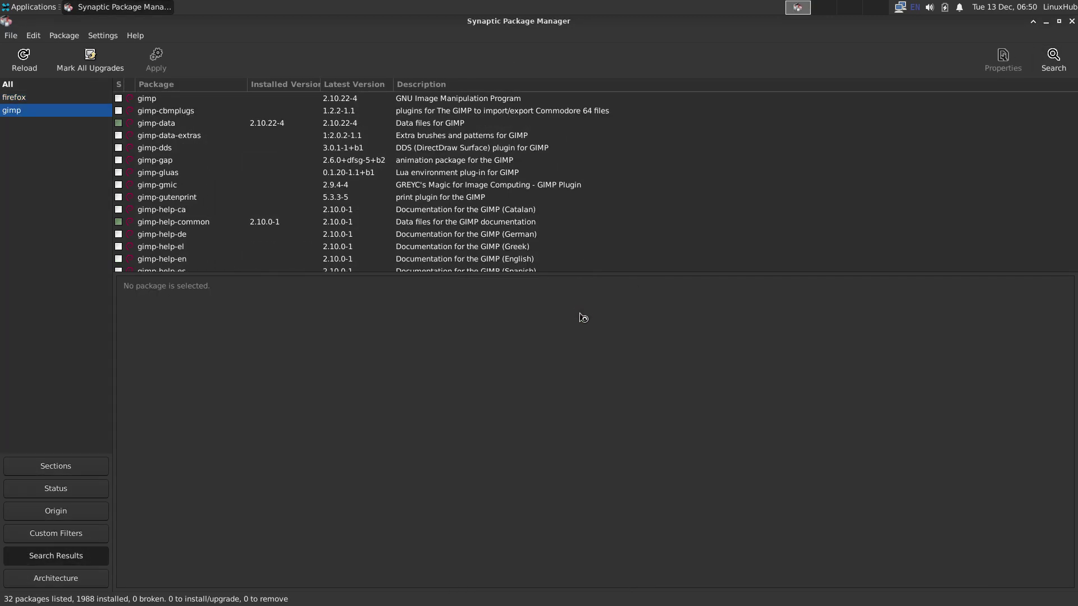
left_click(119, 99)
left_click(175, 121)
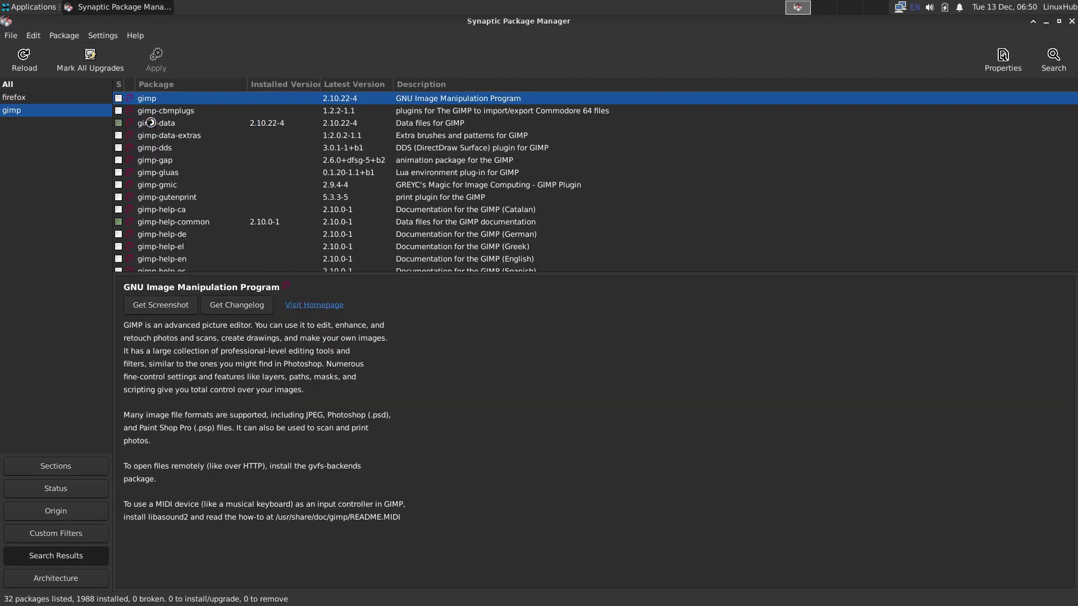
left_click(639, 417)
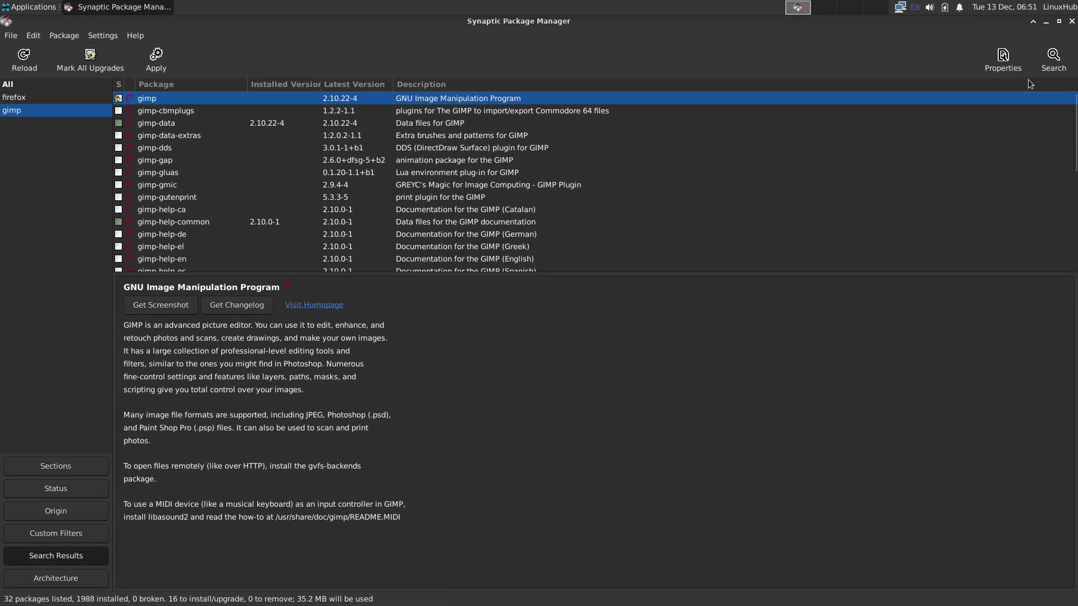
Step: Search package names for gtk-theme
left_click(1053, 59)
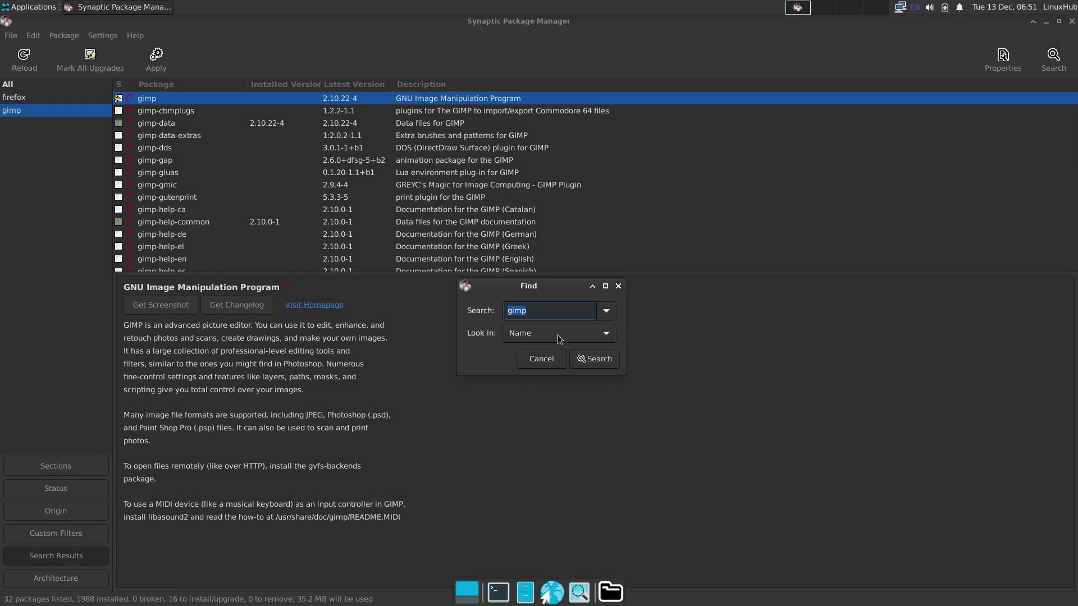
type("gtk-theme")
key("Return")
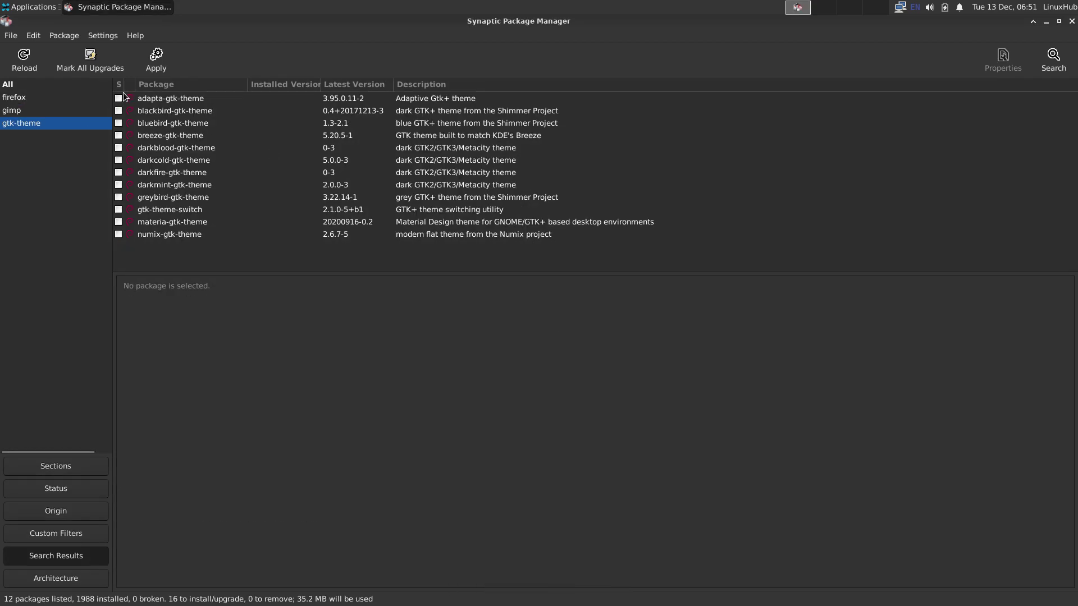
Step: Mark adapta, blackbird, bluebird and breeze gtk themes for installation, accepting required extras
left_click(118, 98)
left_click(151, 120)
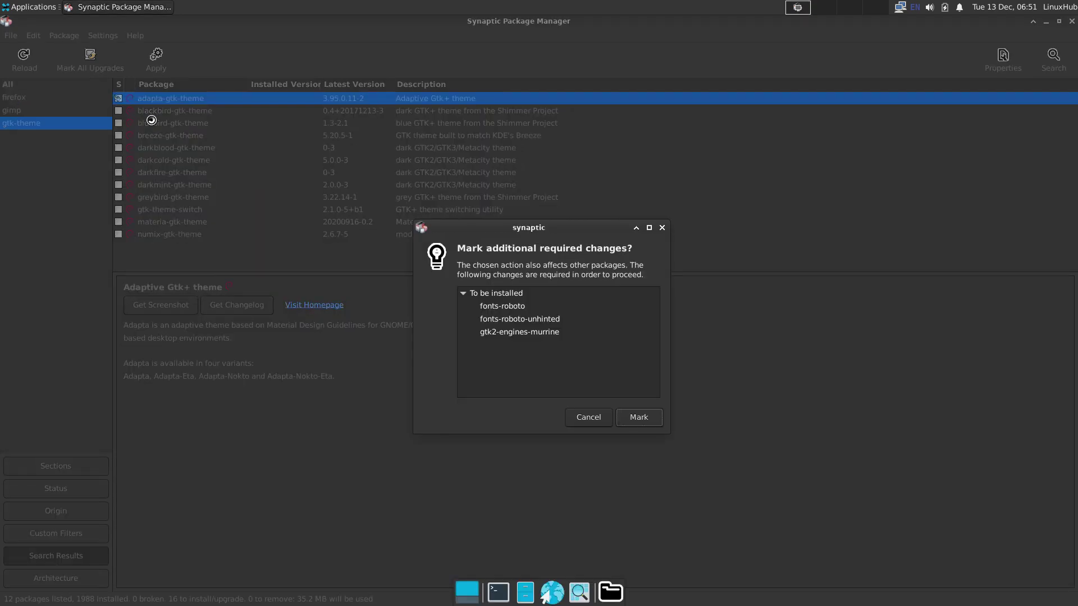
key("Return")
left_click(119, 112)
left_click(130, 131)
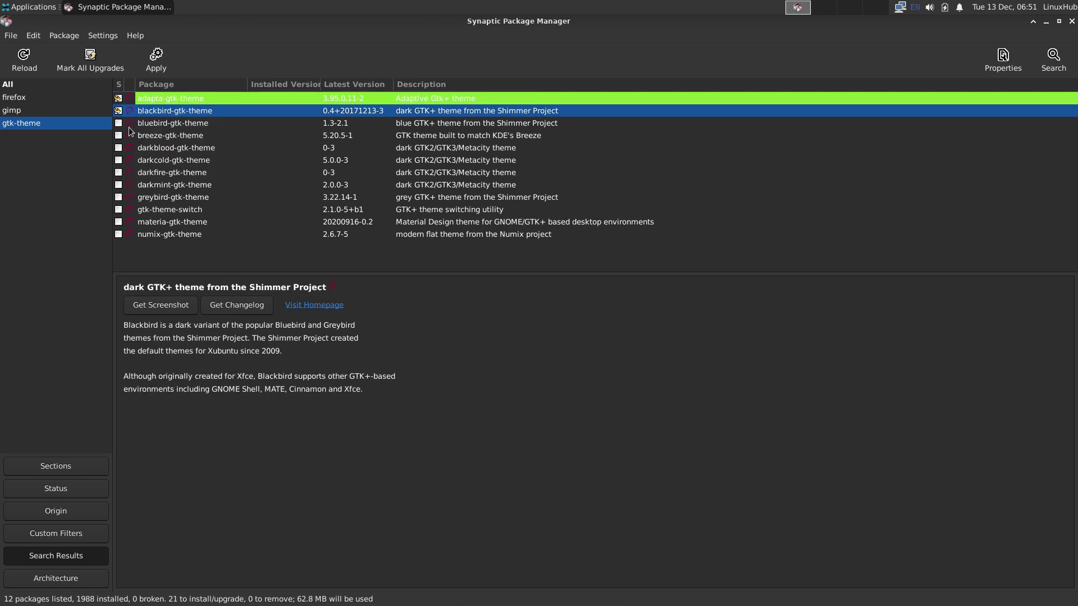
left_click(118, 124)
left_click(119, 137)
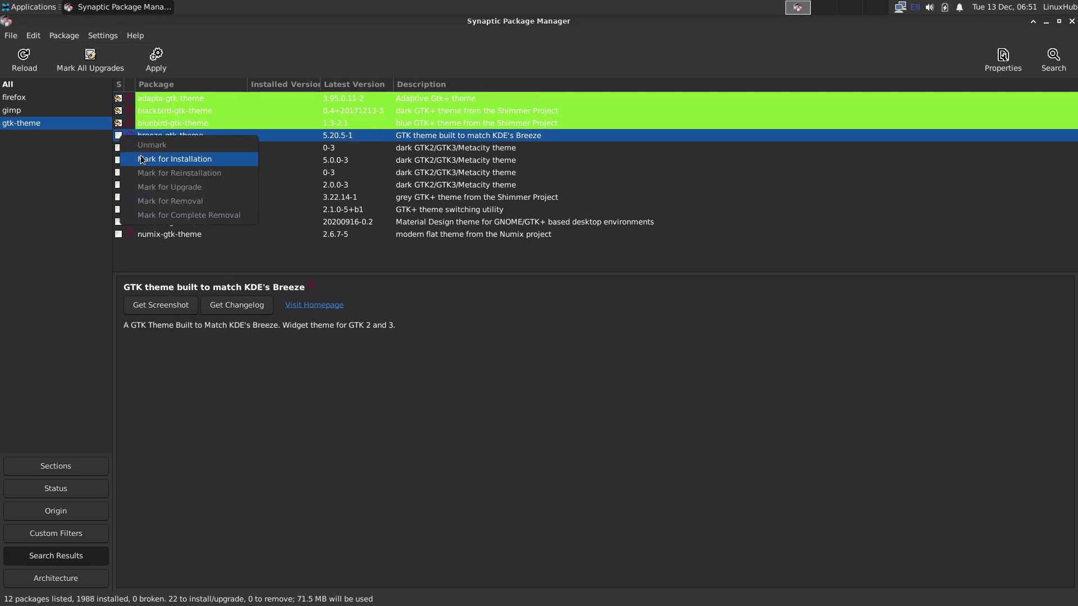
left_click(132, 152)
Step: Mark darkblood, darkcold, darkfire and darkmint gtk themes for installation
left_click(120, 148)
left_click(133, 164)
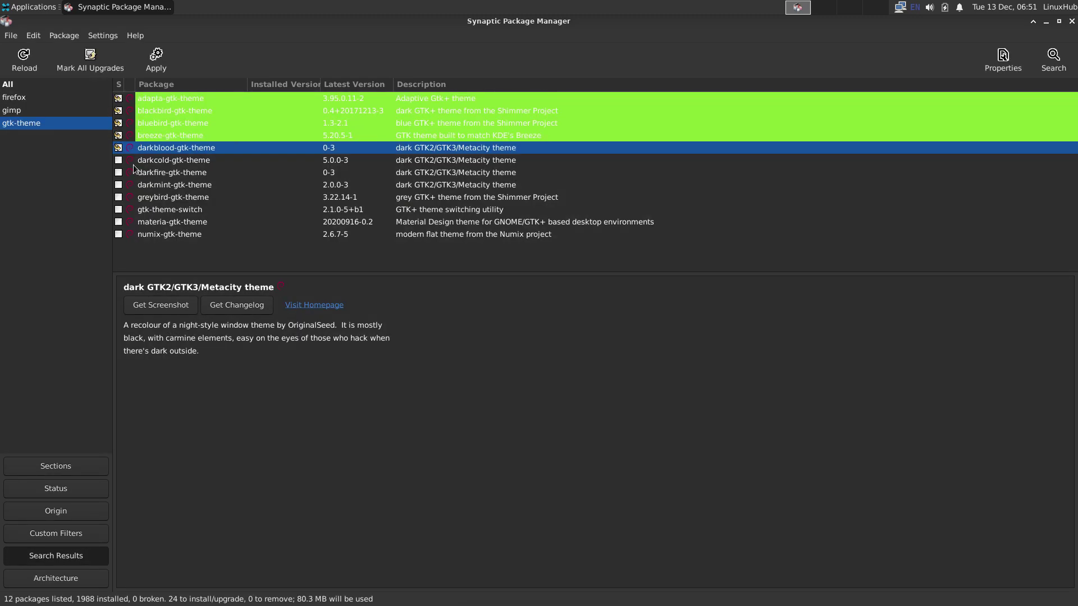
left_click(118, 161)
left_click(149, 179)
left_click(118, 173)
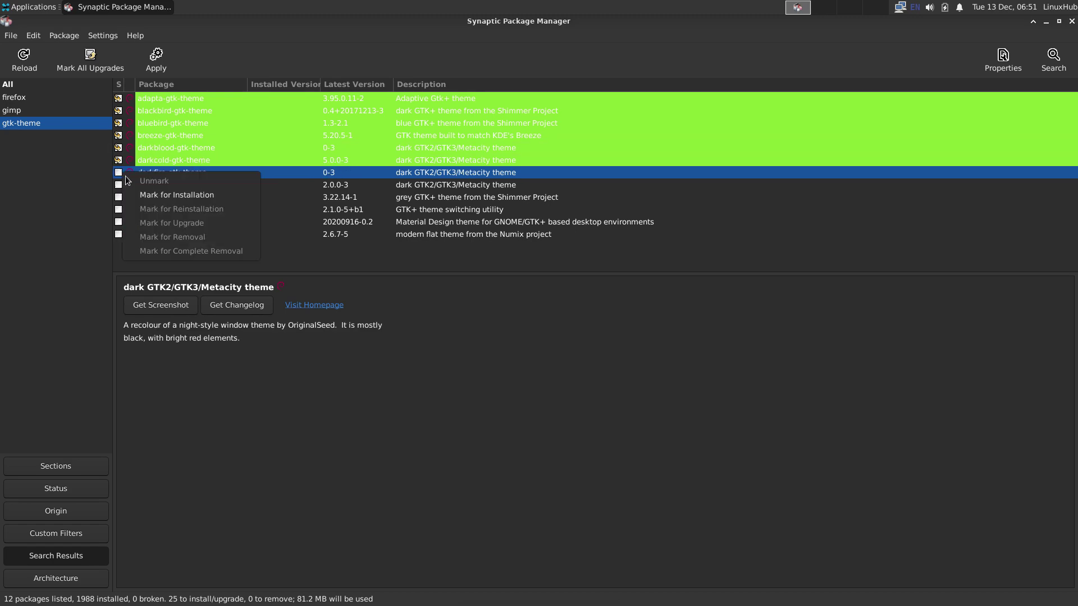
left_click(143, 190)
left_click(118, 185)
left_click(155, 210)
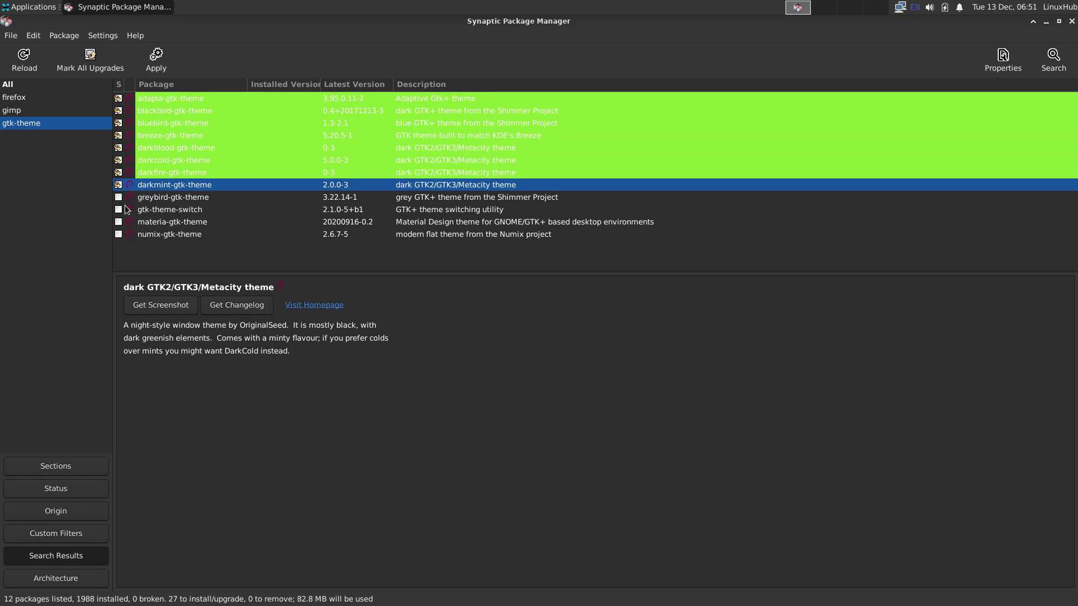
Step: Mark greybird, materia and numix gtk themes for installation, reaching 30 to install
left_click(119, 197)
left_click(156, 219)
left_click(118, 223)
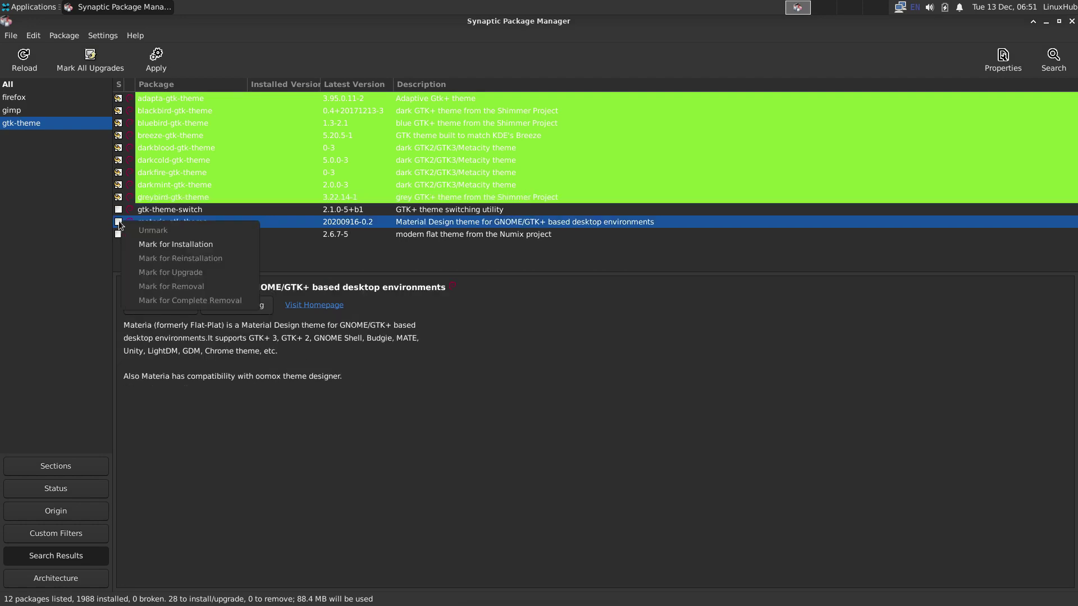
left_click(161, 245)
left_click(118, 235)
left_click(152, 256)
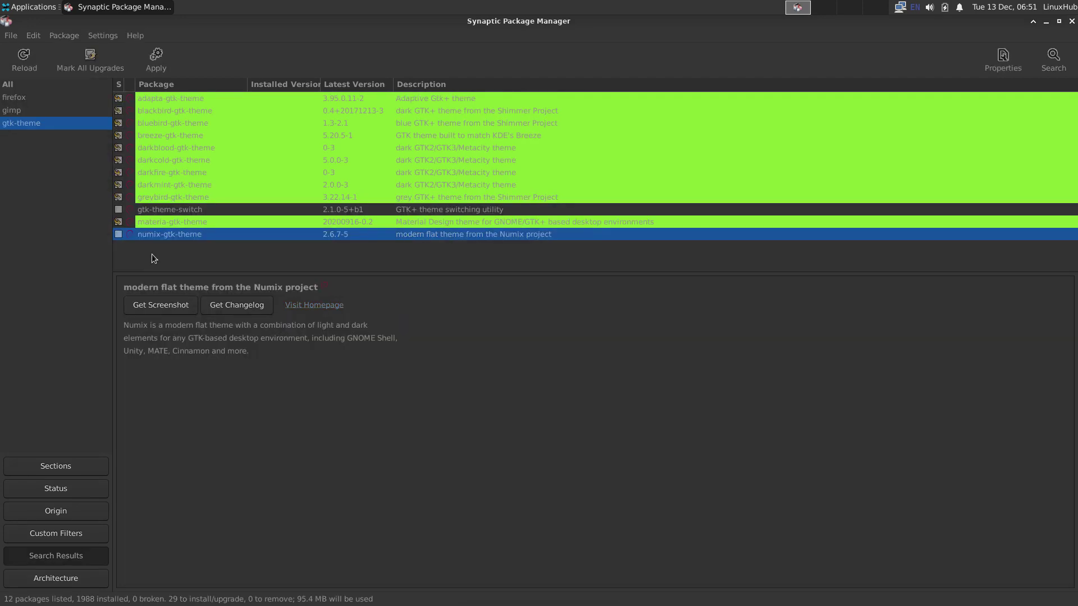
Step: Search the package list for 'wallpaper'
left_click(1054, 60)
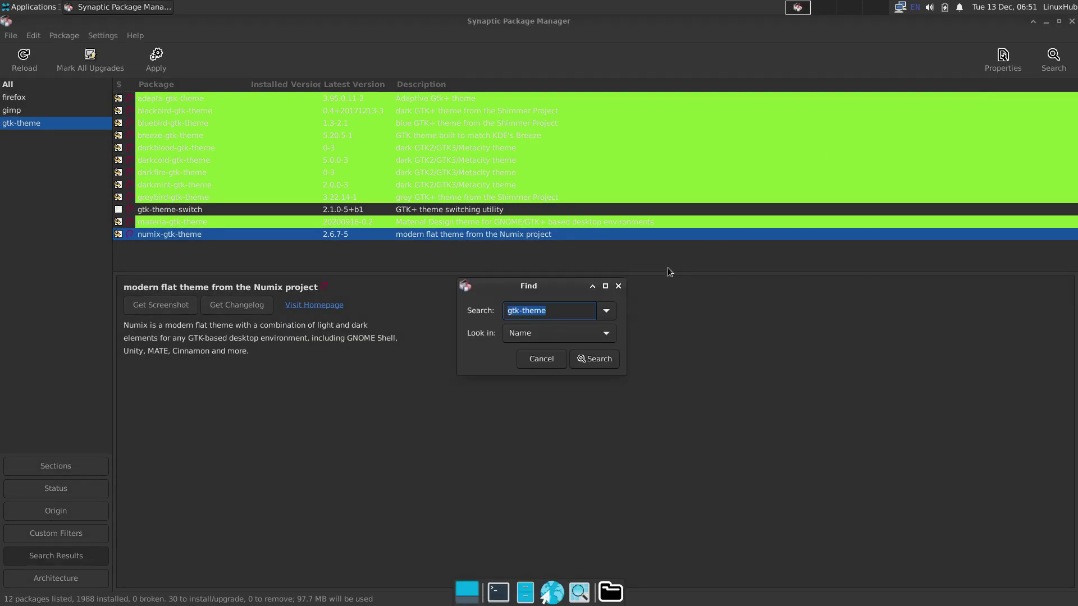
type("wallpaper")
key("Return")
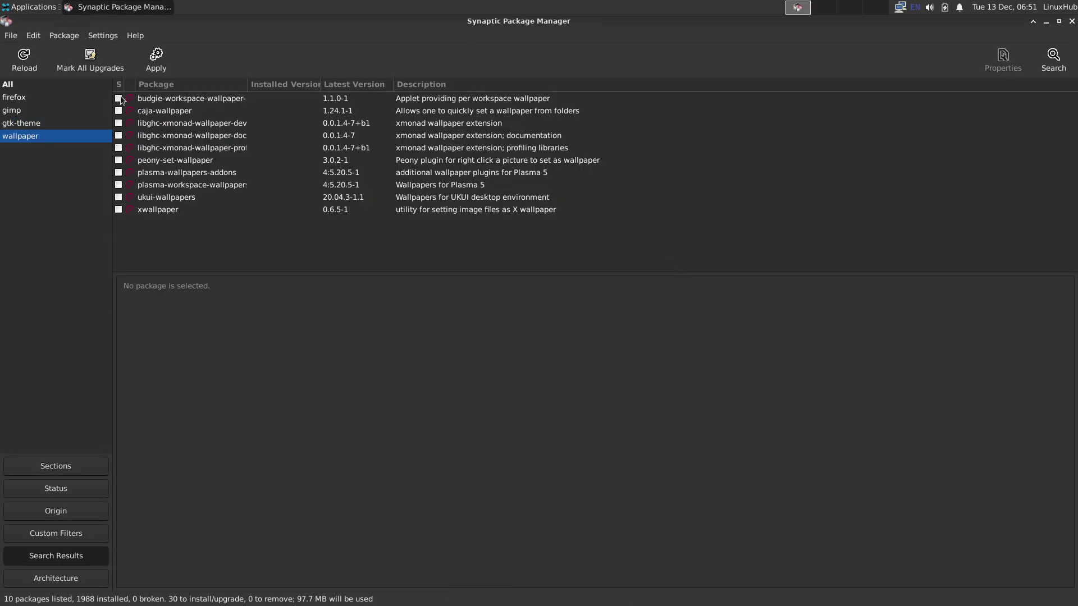
Step: Mark budgie-workspace-wallpaper-applet and caja-wallpaper for installation, accepting their required extras
left_click(118, 98)
left_click(150, 123)
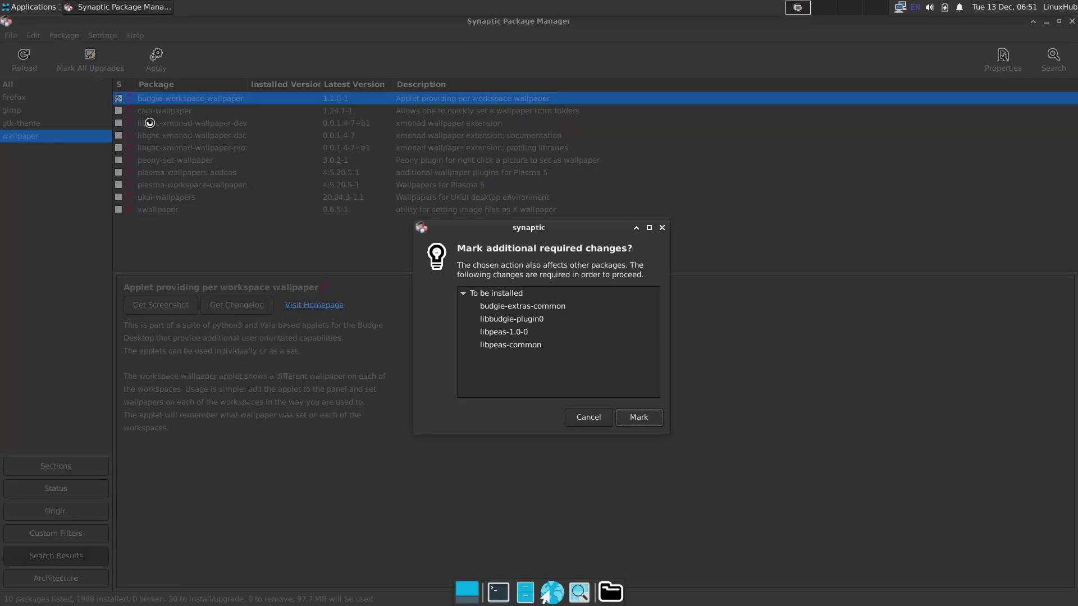
key("Return")
left_click(119, 111)
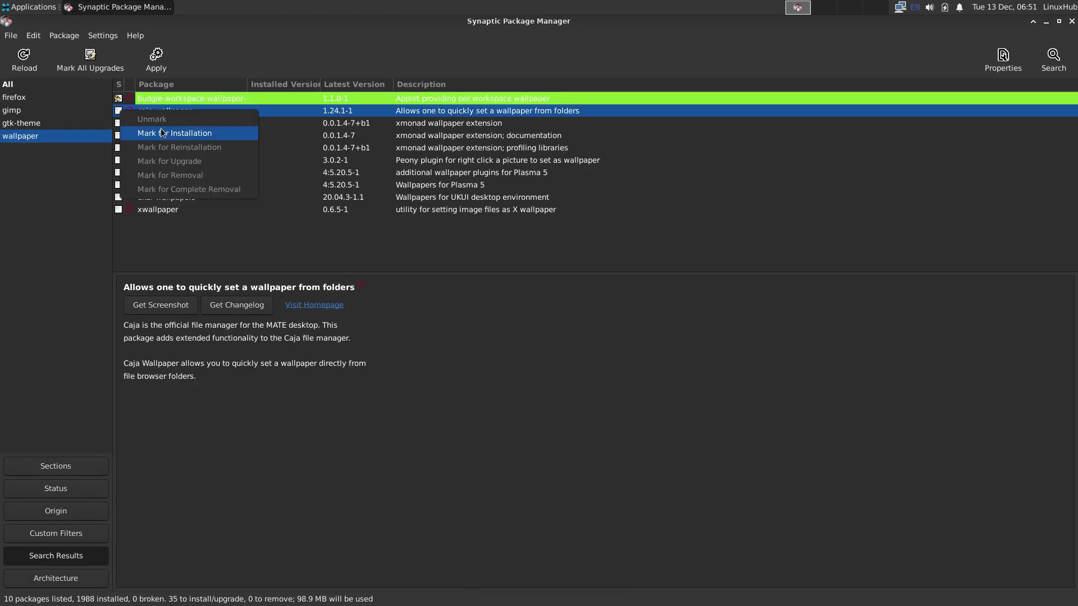
left_click(163, 130)
key("Return")
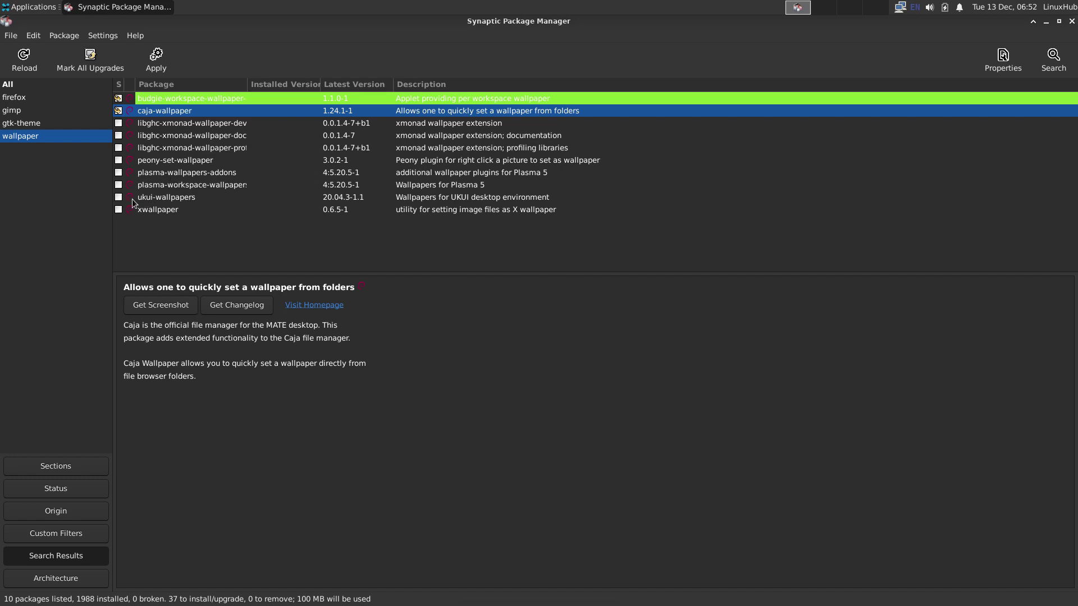
Step: Mark ukui-wallpapers and xwallpaper for installation, bringing the total to 39 packages
left_click(119, 197)
left_click(169, 218)
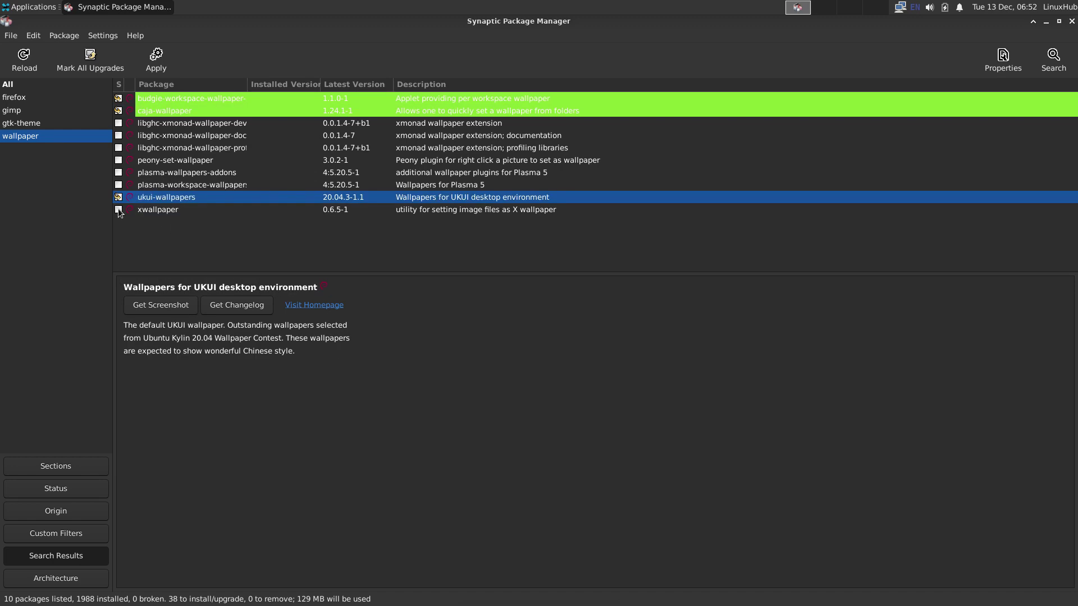
left_click(118, 209)
left_click(157, 227)
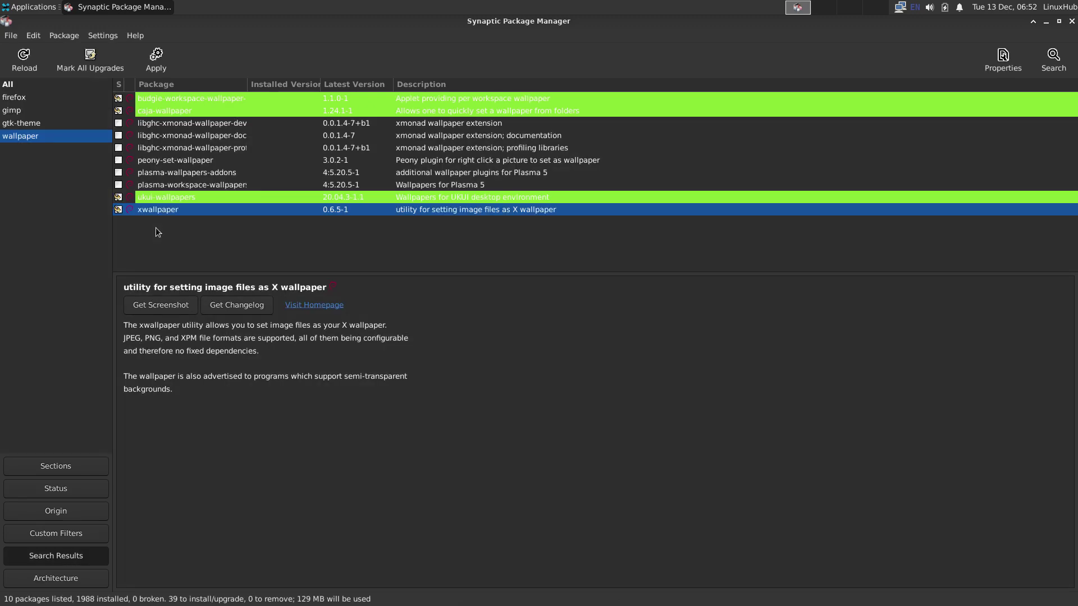
left_click(1054, 56)
Step: Search for backgrounds packages and mark gnome-backgrounds and mate-backgrounds for installation
type("backgrounds")
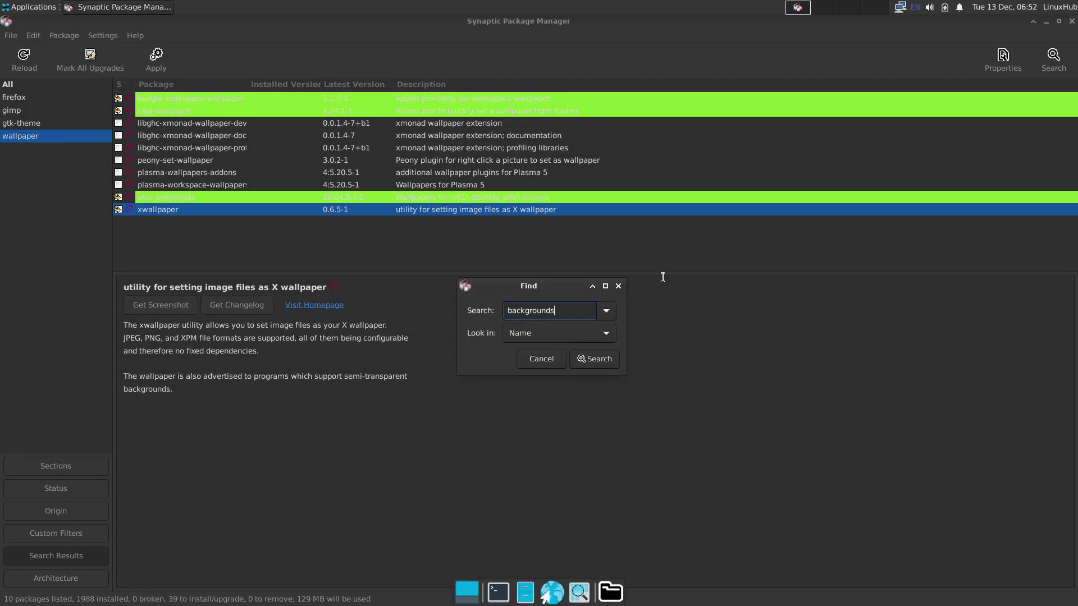
key("Return")
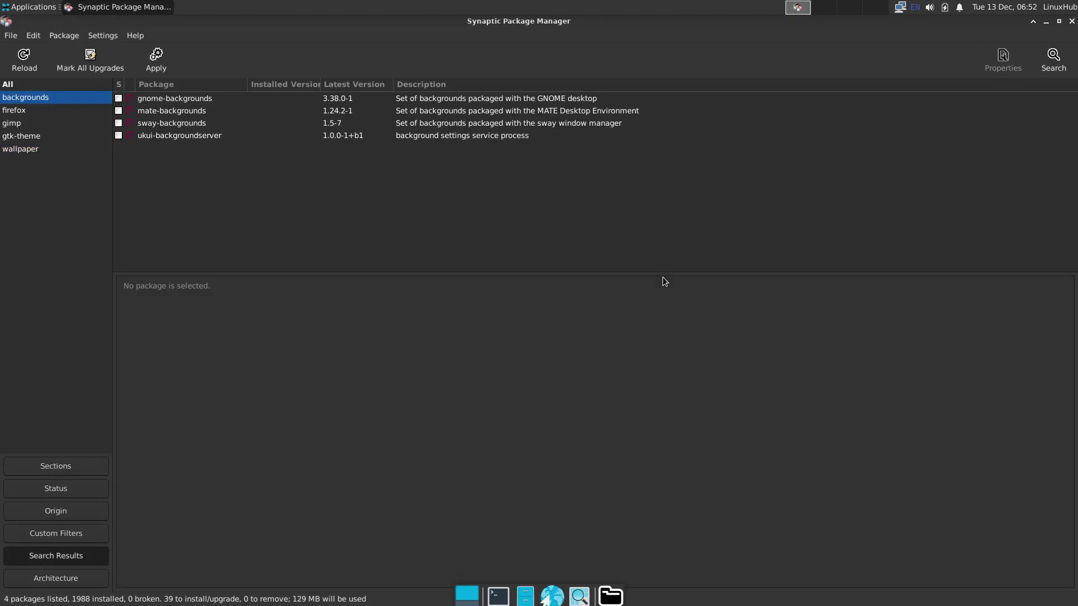
left_click(121, 101)
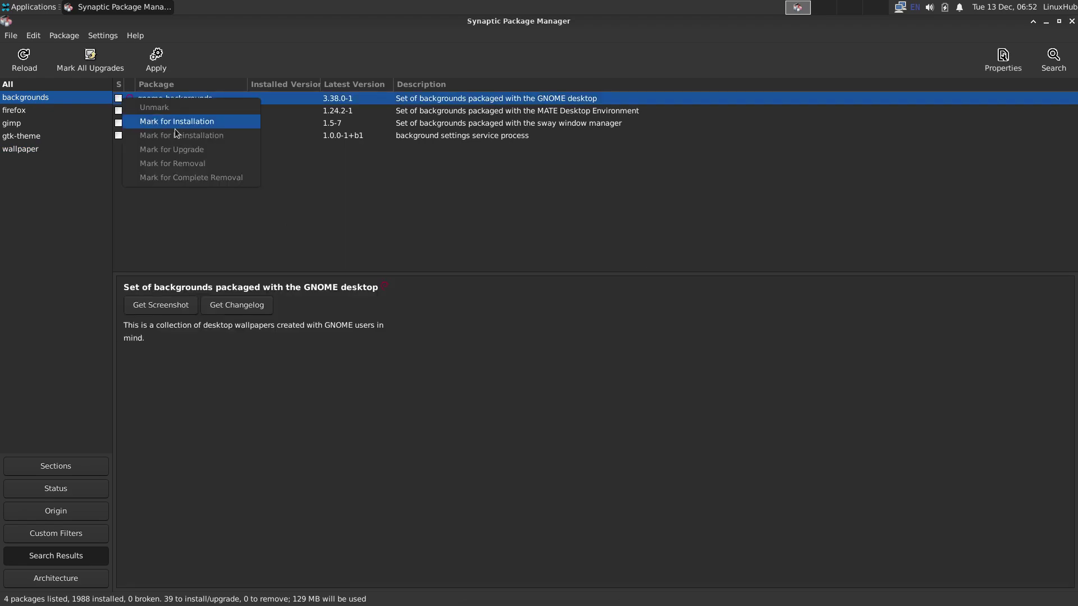
left_click(171, 120)
left_click(118, 111)
left_click(155, 136)
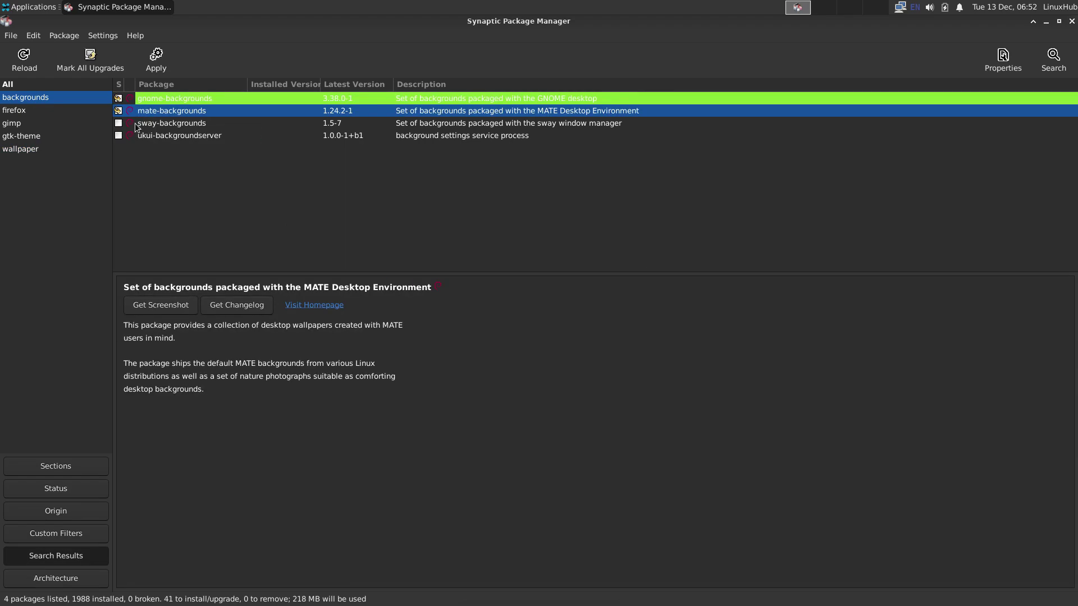
Step: Mark sway-backgrounds and ukui-backgroundserver, accepting the extra packages, for 45 total
left_click(119, 123)
left_click(142, 147)
left_click(118, 135)
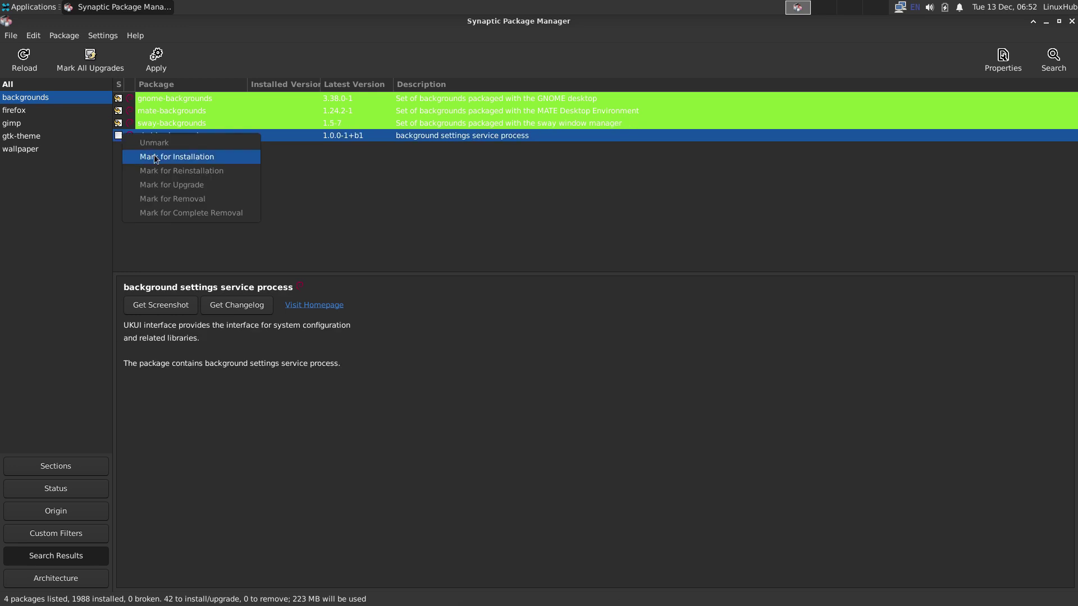
left_click(156, 158)
left_click(640, 419)
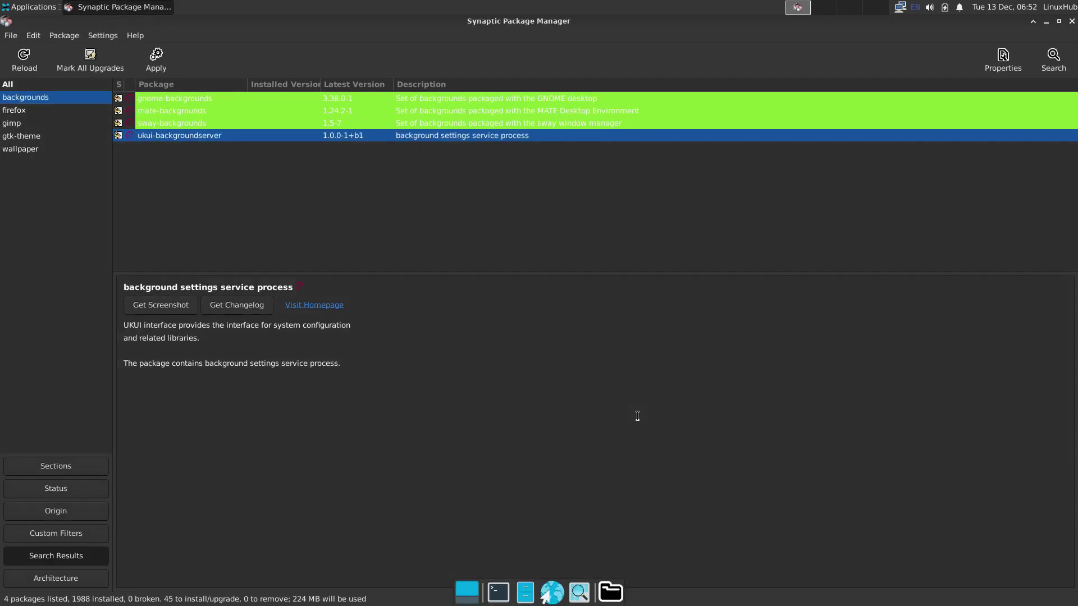
left_click(1055, 56)
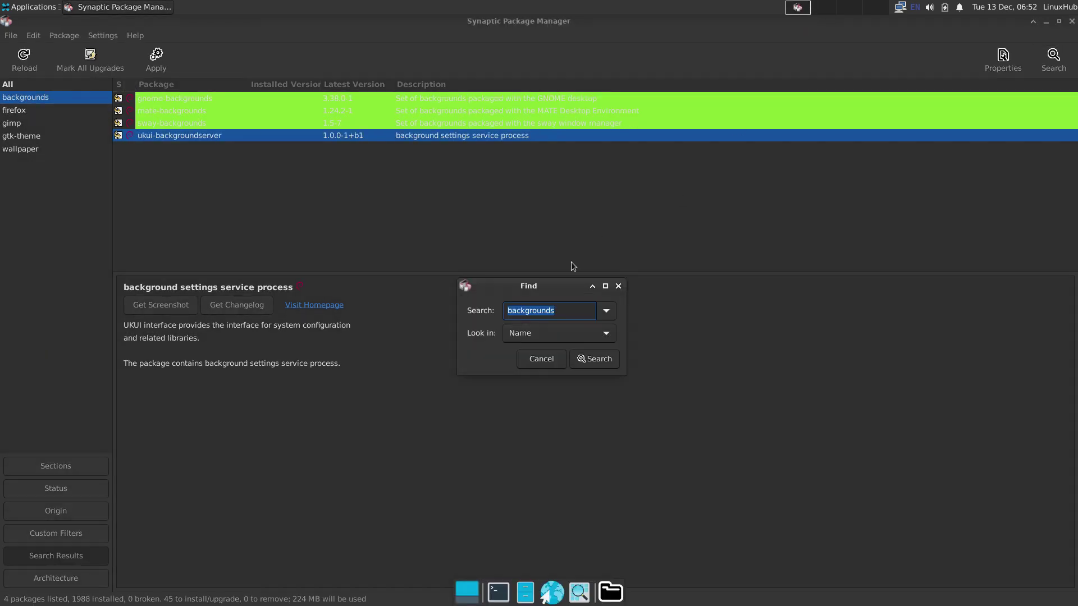
Step: Search 'icon-theme' and mark breeze and deepin icon themes, accepting papirus as an extra
type("icon-theme")
key("Return")
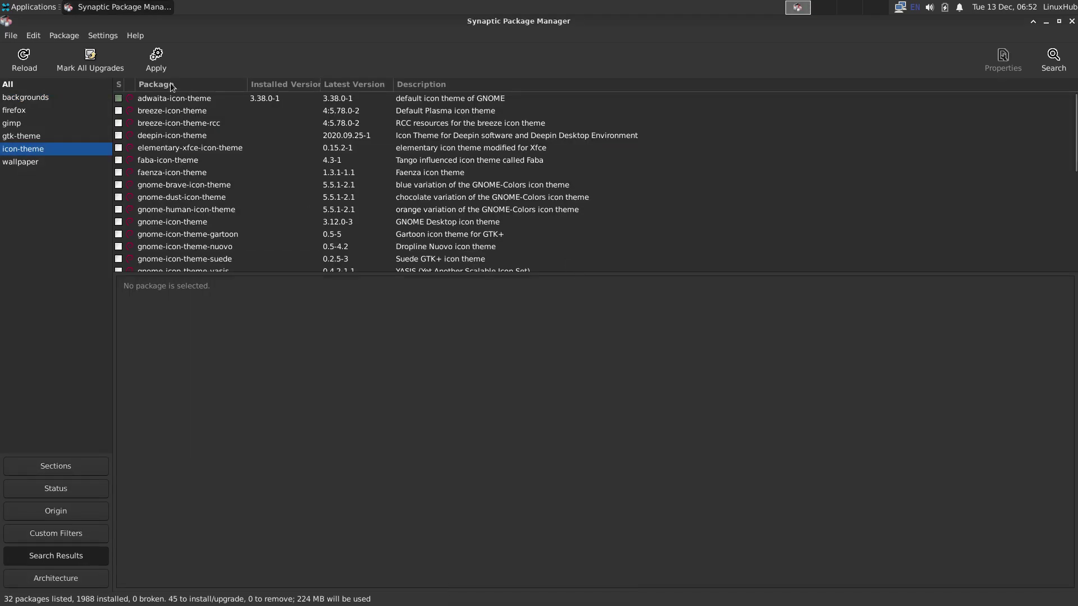
left_click(118, 111)
left_click(154, 136)
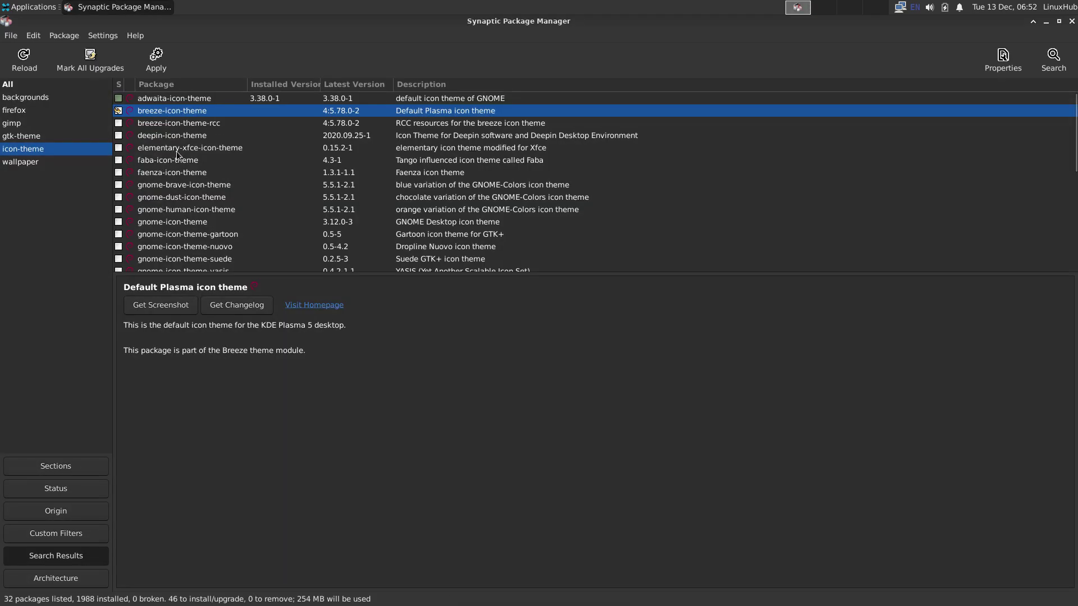
left_click(118, 136)
left_click(171, 162)
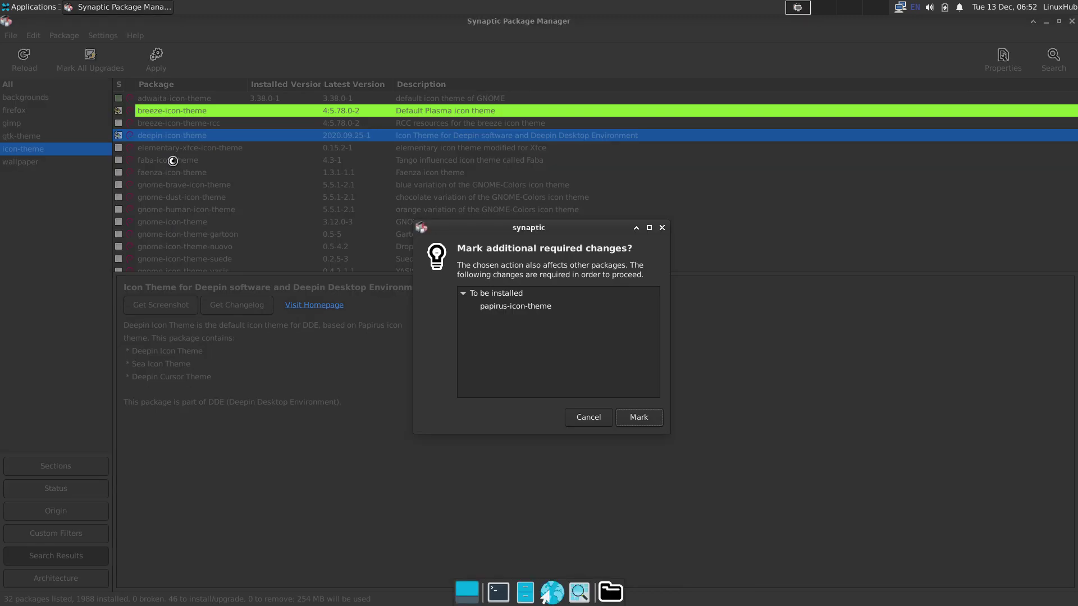
left_click(633, 418)
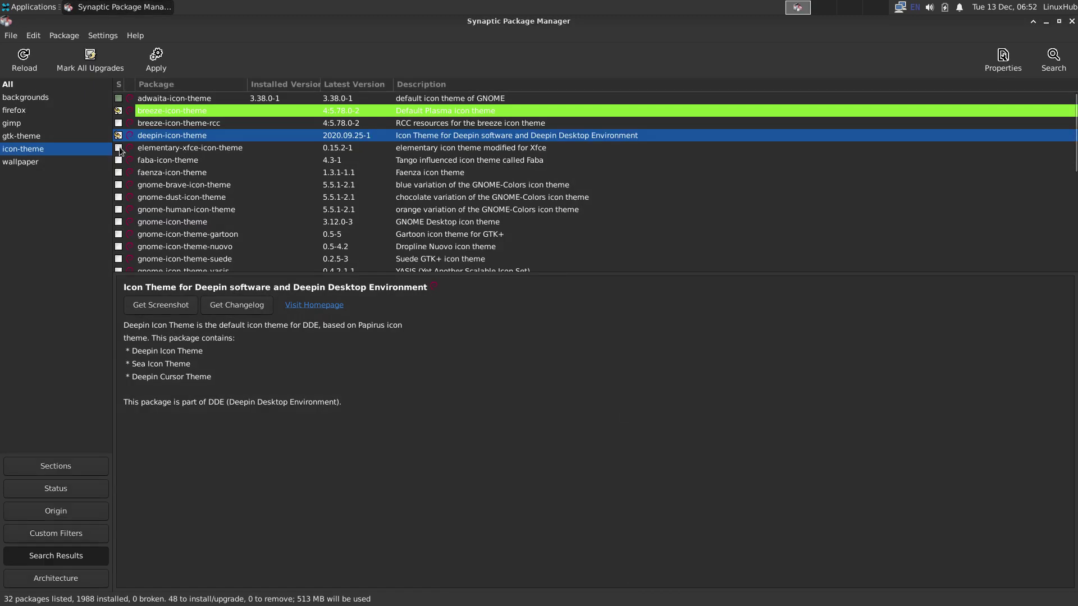
Step: Mark elementary-xfce, moka (with faba and gnome extras) and suru icon themes for installation
left_click(119, 148)
left_click(190, 175)
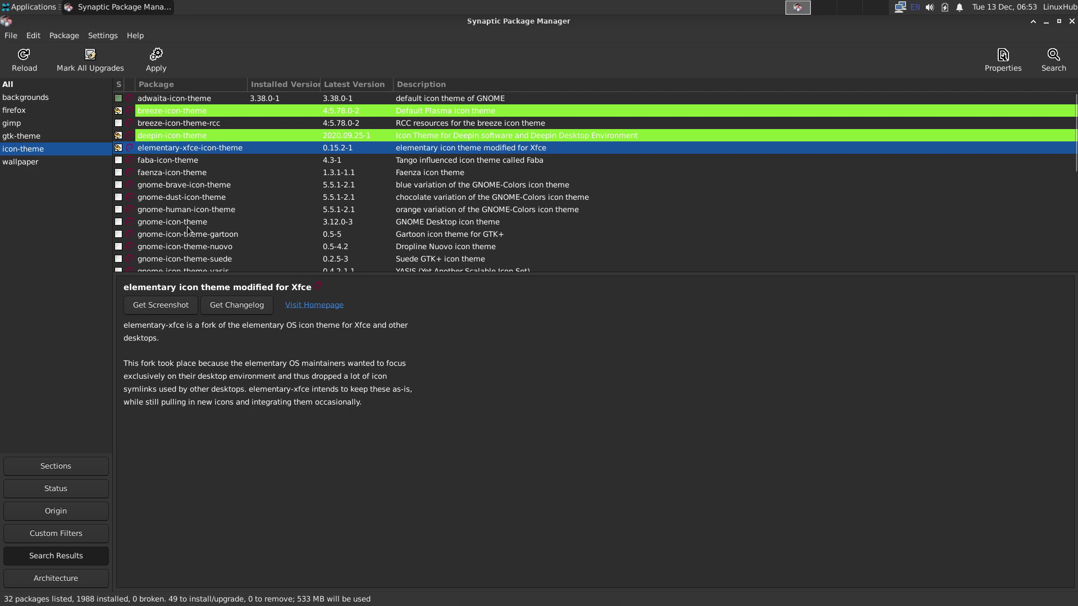
scroll(188, 227, "down", 5)
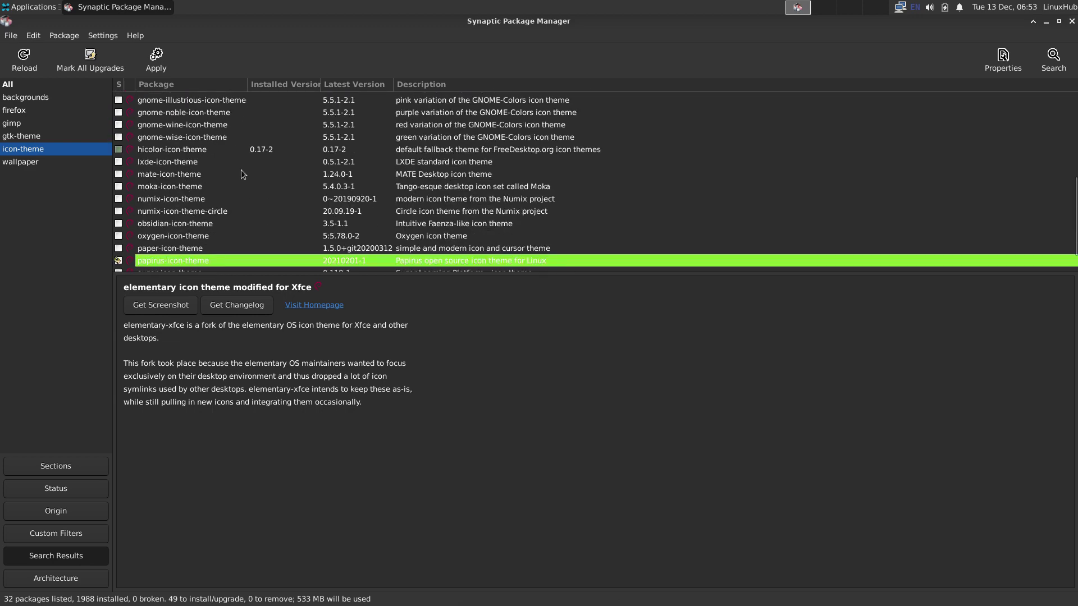
left_click(118, 186)
left_click(153, 209)
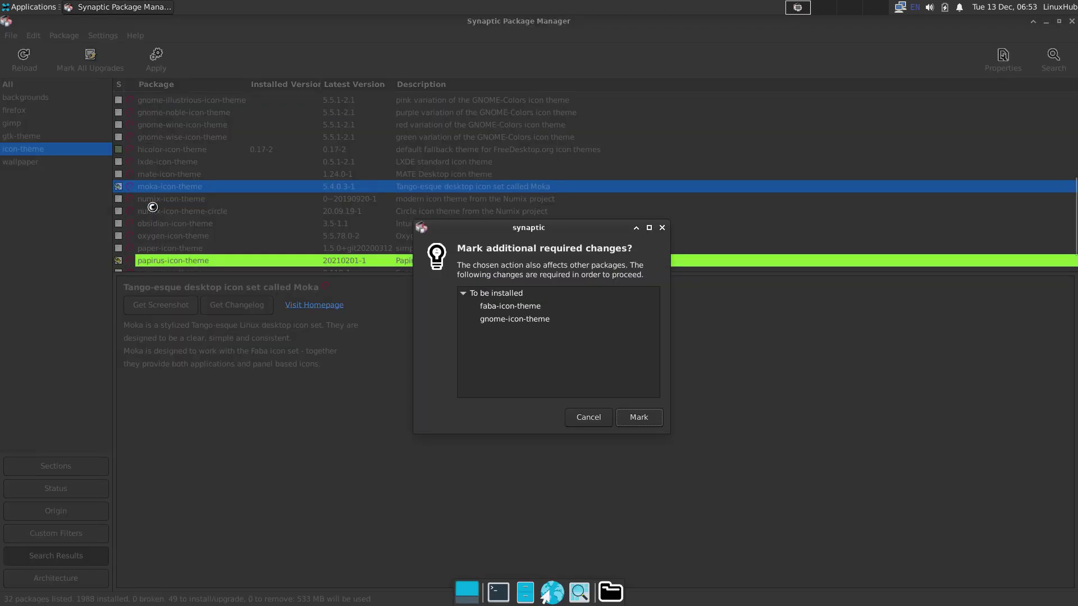
left_click(636, 420)
scroll(264, 202, "down", 2)
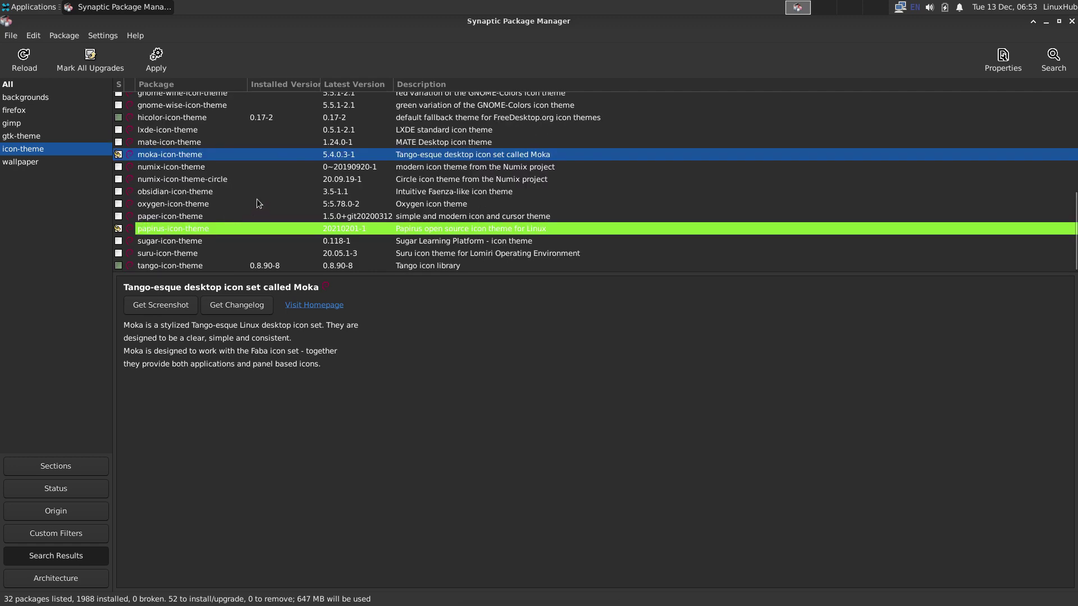
left_click(119, 254)
left_click(165, 277)
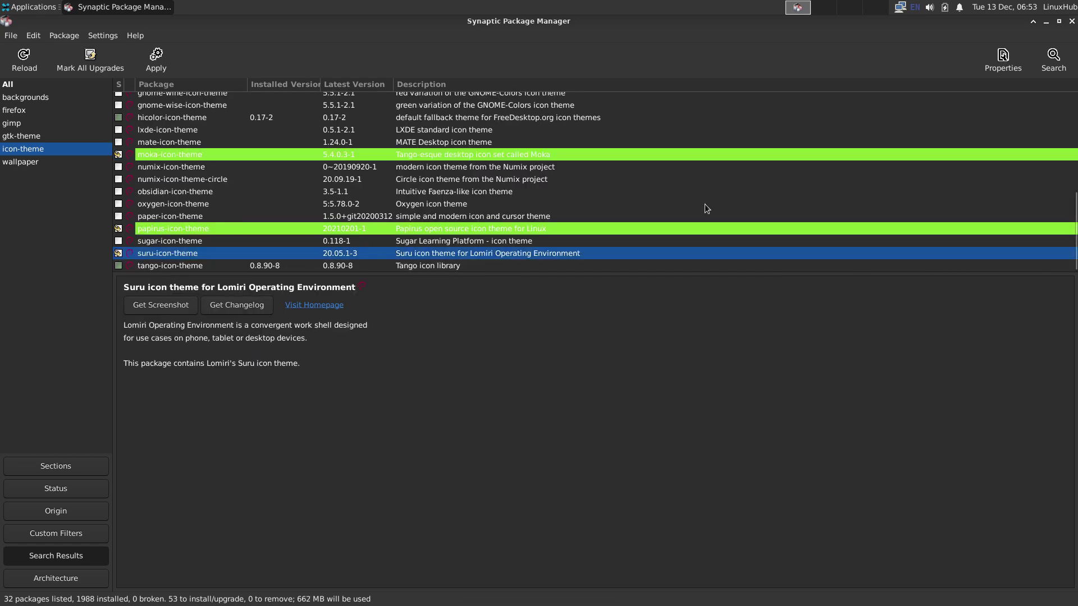
left_click(1053, 58)
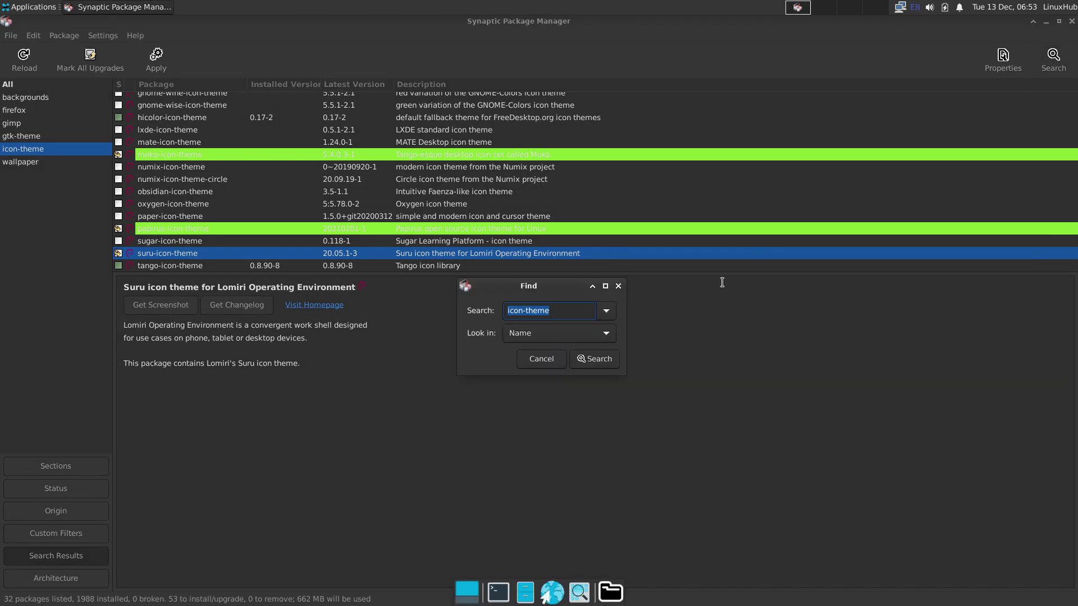
Step: Mark the libreoffice metapackage with its dependencies and review the 195-package Apply summary
type("libreoffice")
key("Return")
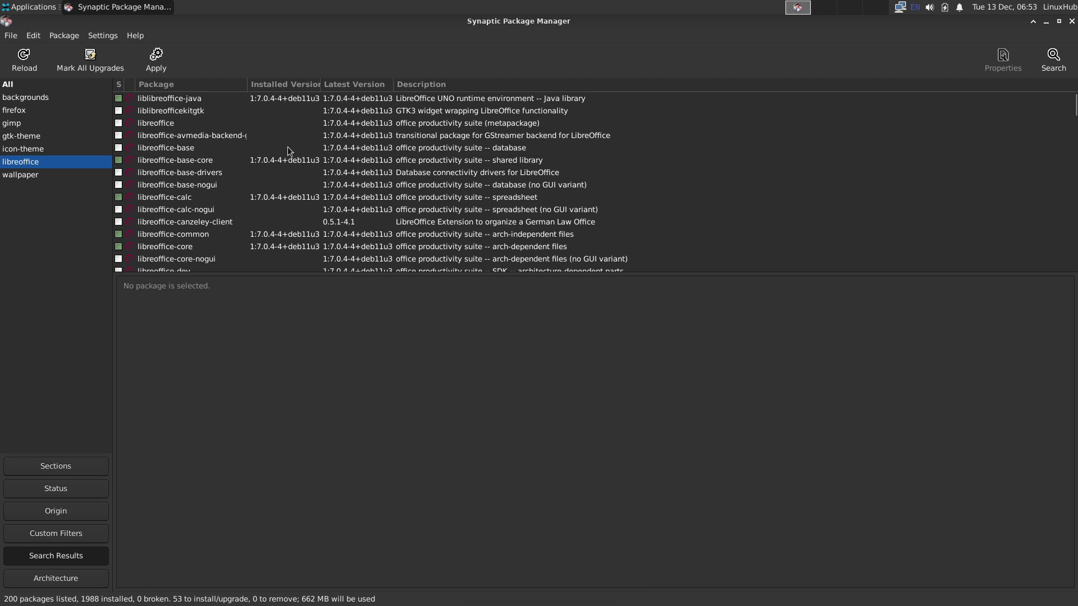
left_click(117, 124)
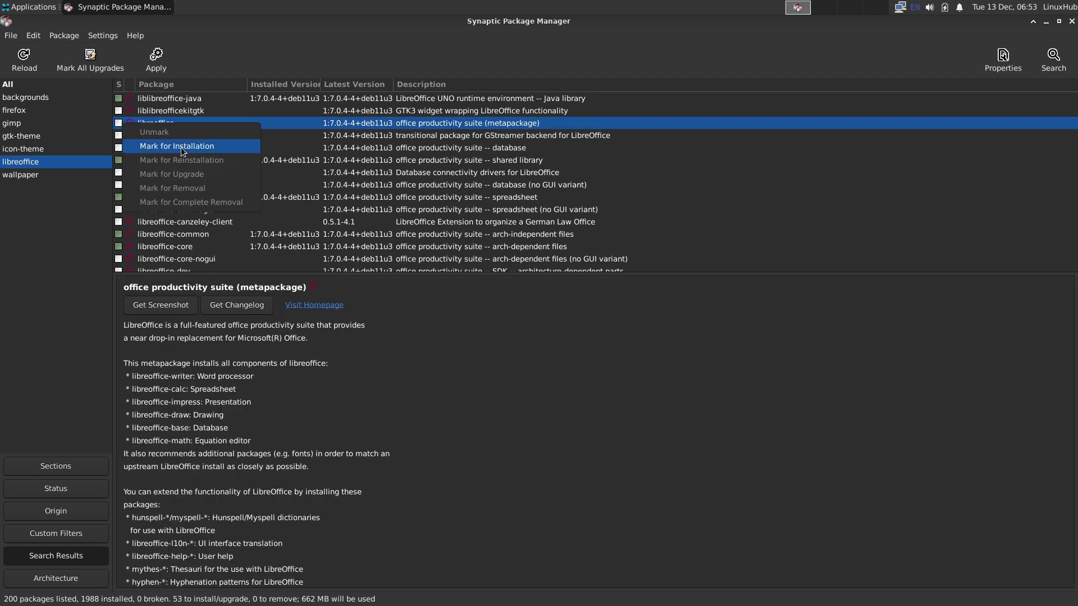
left_click(181, 147)
left_click(646, 418)
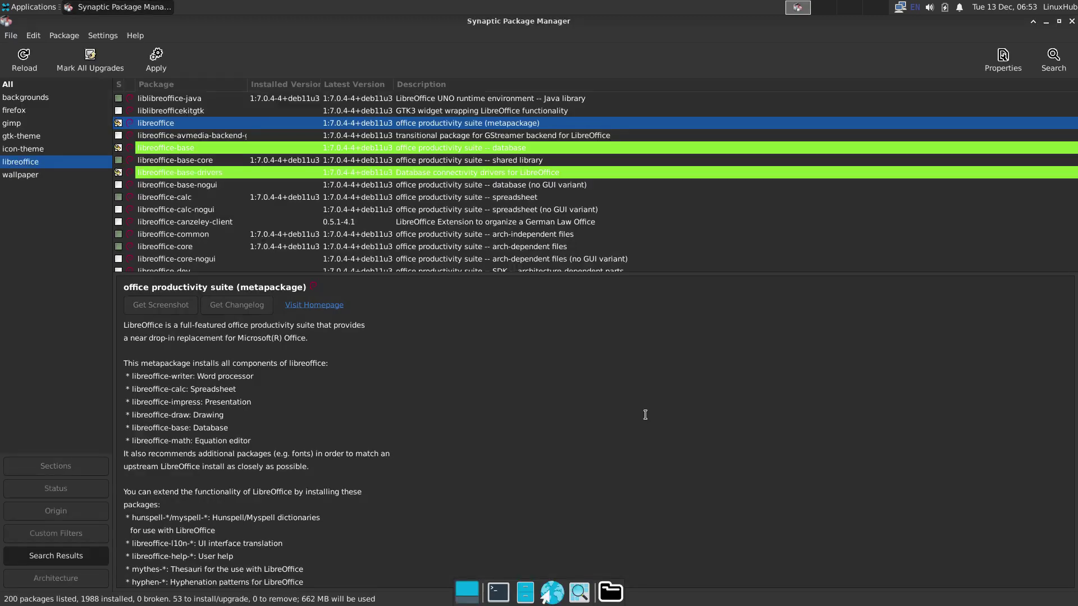
left_click(156, 58)
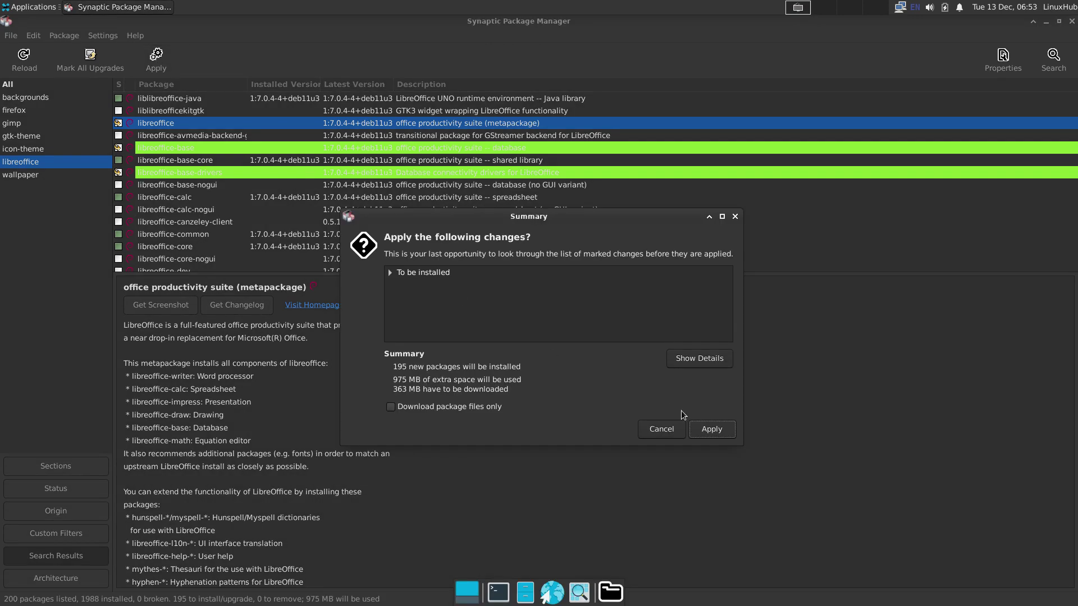
Step: Install all marked packages, then find, mark and install vlc and clementine
left_click(705, 429)
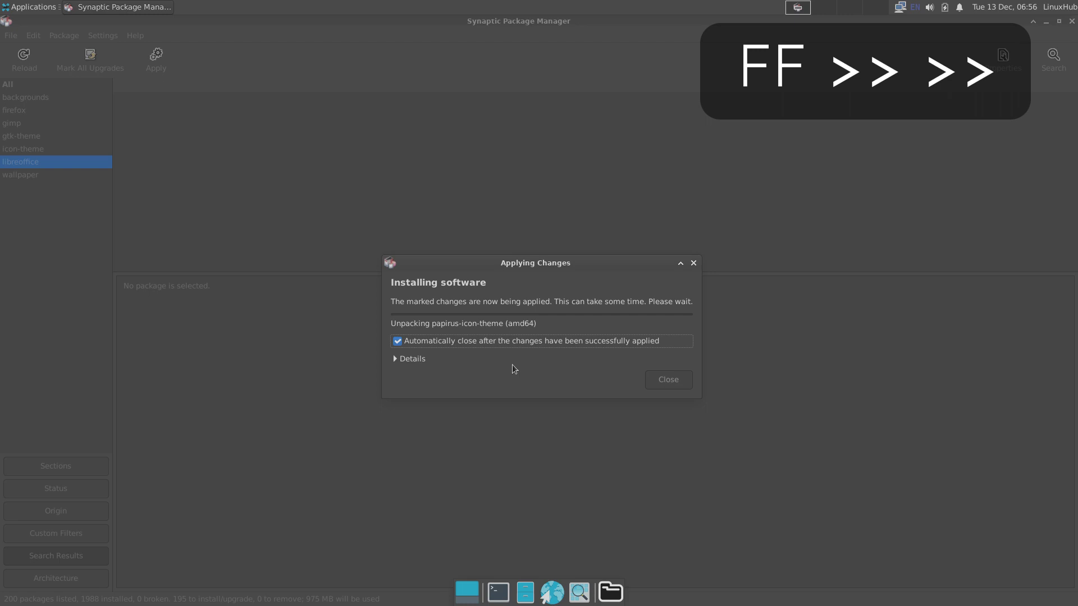
left_click(512, 364)
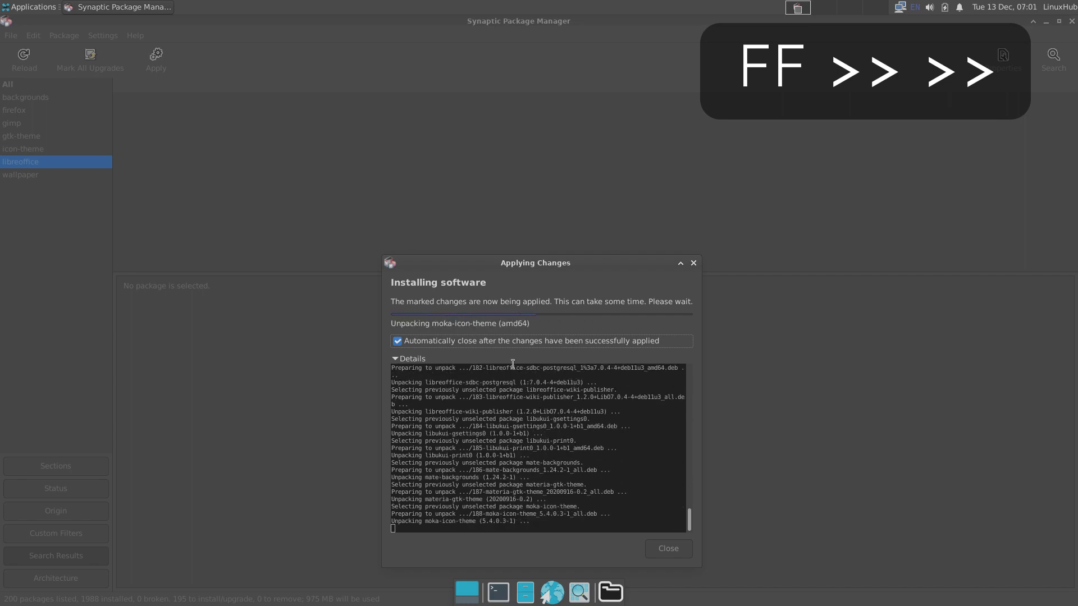
key("ctrl+f")
type("vlc")
key("Return")
double_click(147, 197)
key("ctrl+f")
type("clementine")
key("Return")
left_click(681, 435)
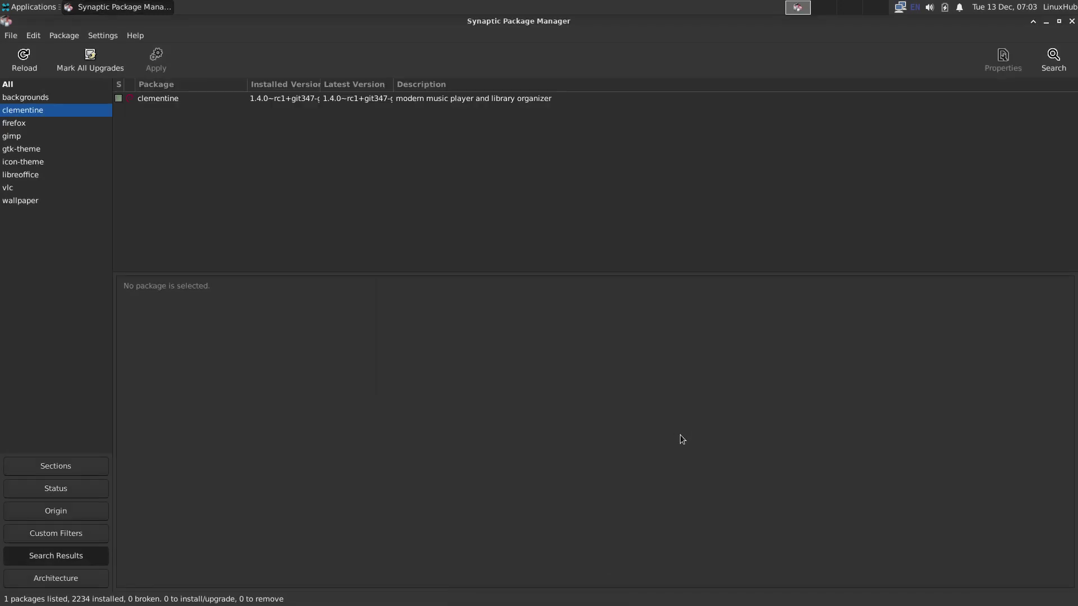
Step: Launch Clementine, confirm version 1.4 rc2 in its About box, and close it
left_click(28, 8)
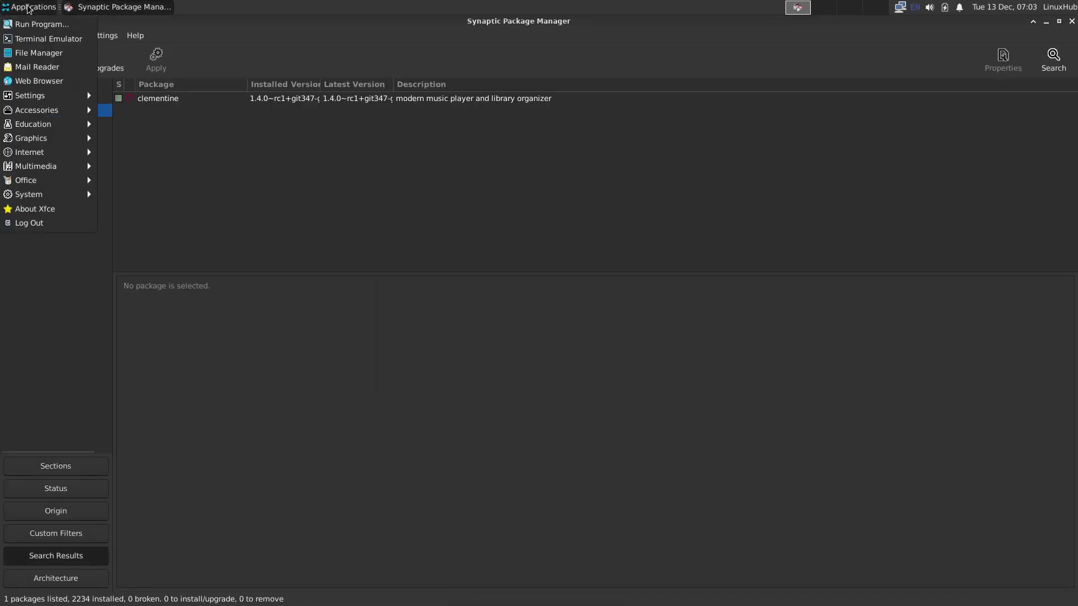
mouse_move(45, 166)
left_click(136, 167)
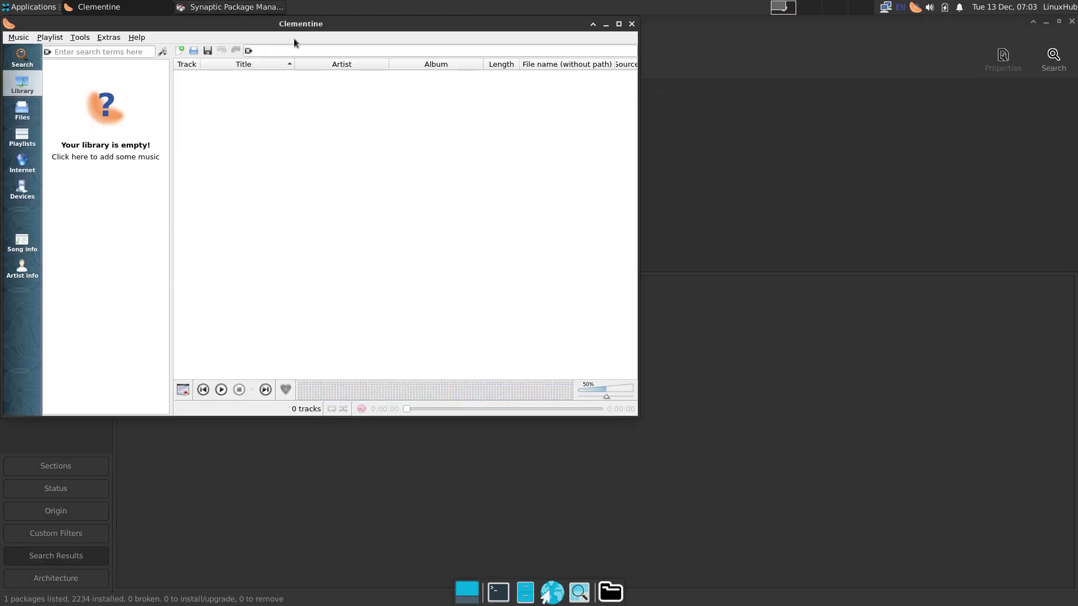
left_click_drag(339, 25, 505, 122)
left_click(302, 134)
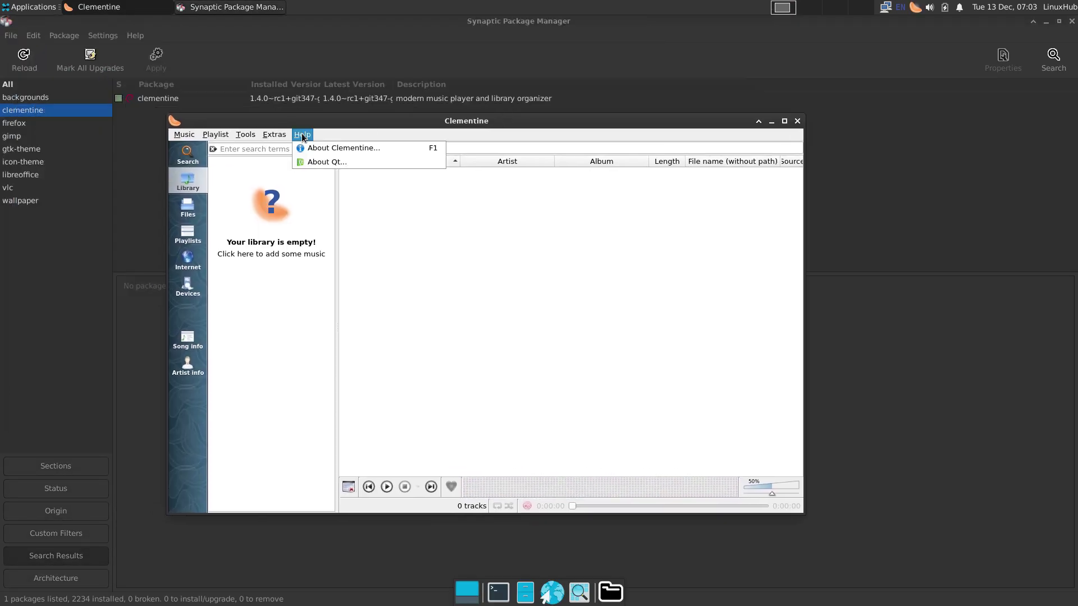
left_click(332, 149)
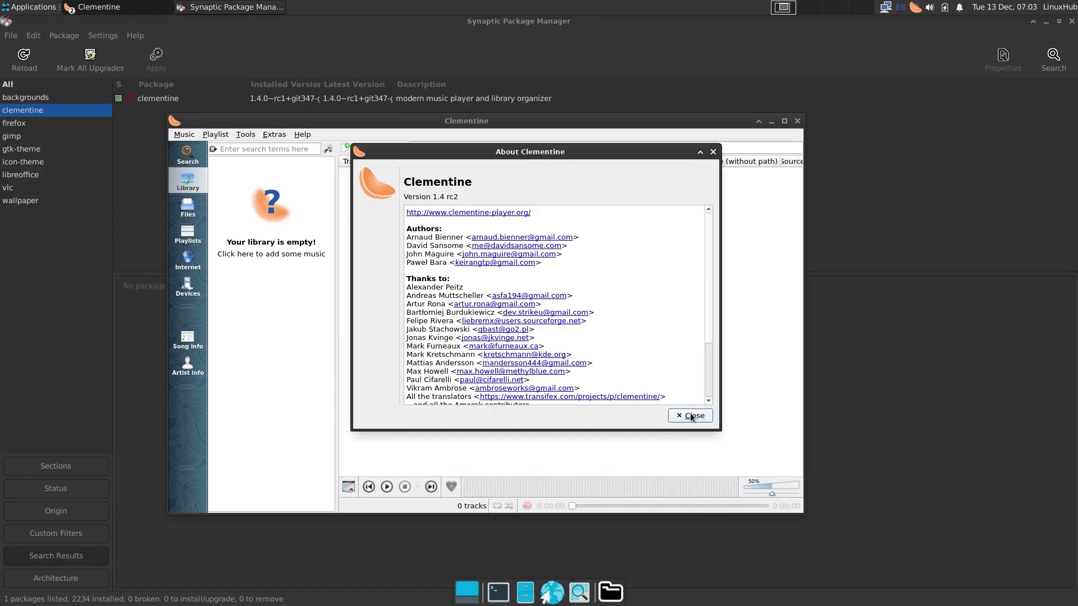
left_click(691, 416)
left_click(798, 120)
Step: Launch VLC, dismiss the privacy notice, confirm version 3.0.17.4, and close it
left_click(16, 7)
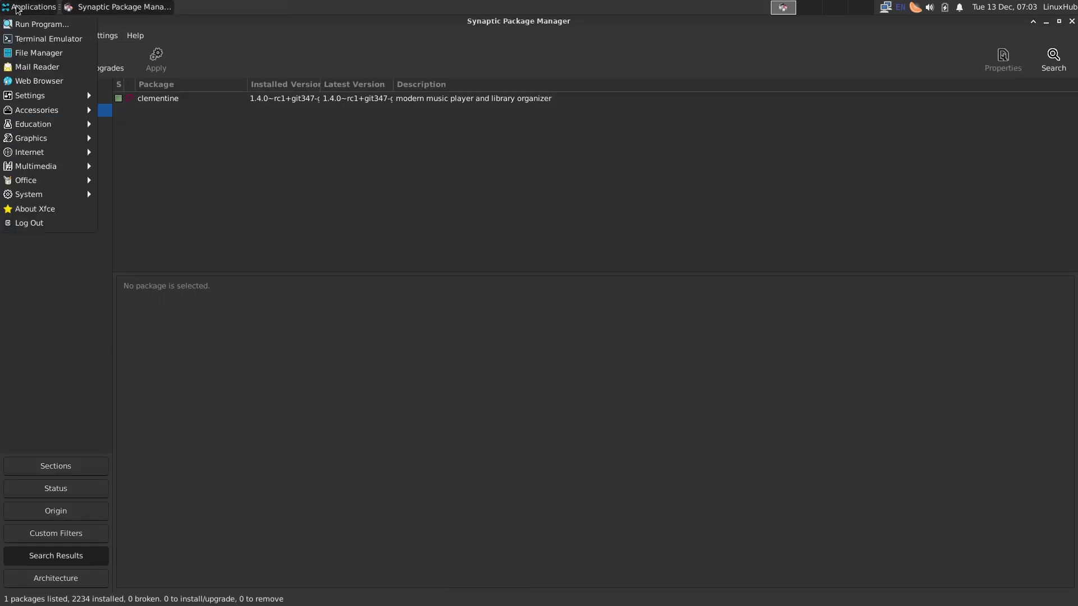
mouse_move(34, 166)
left_click(141, 236)
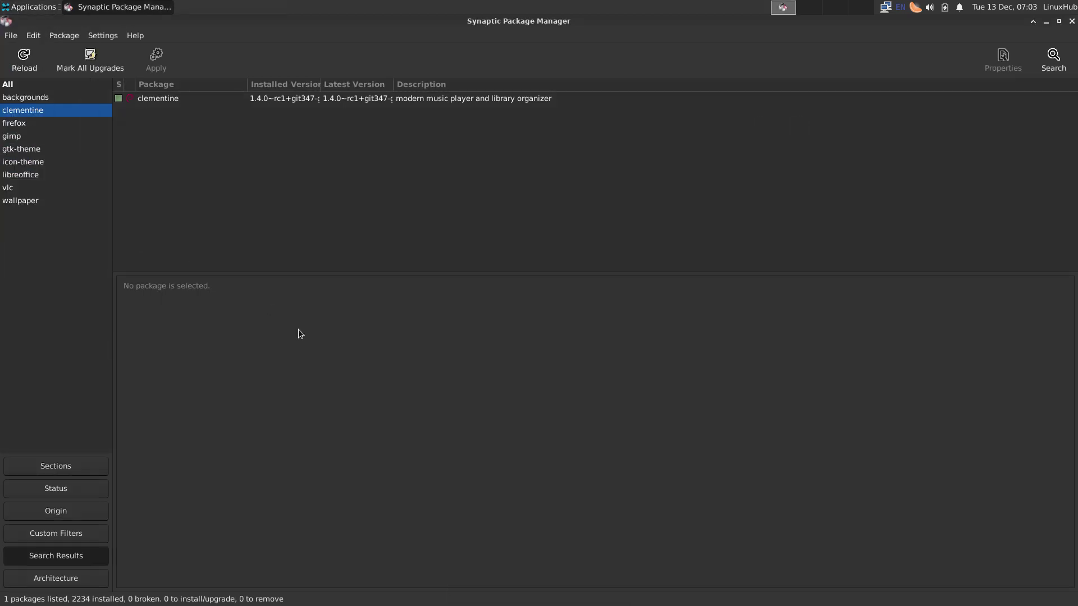
left_click(628, 391)
left_click(601, 198)
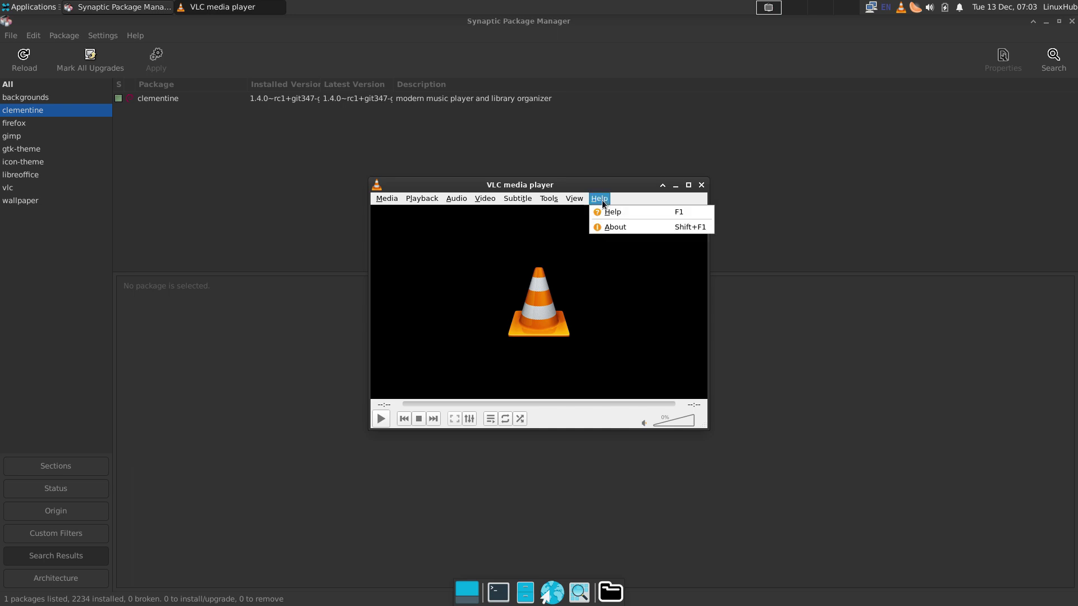
left_click(621, 228)
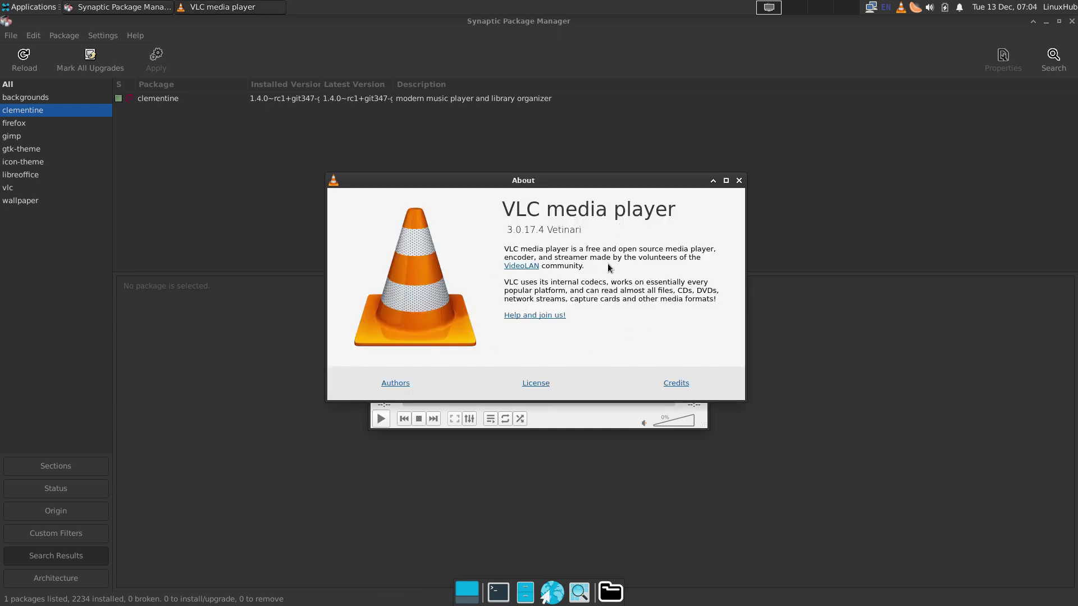
left_click(739, 181)
left_click(701, 184)
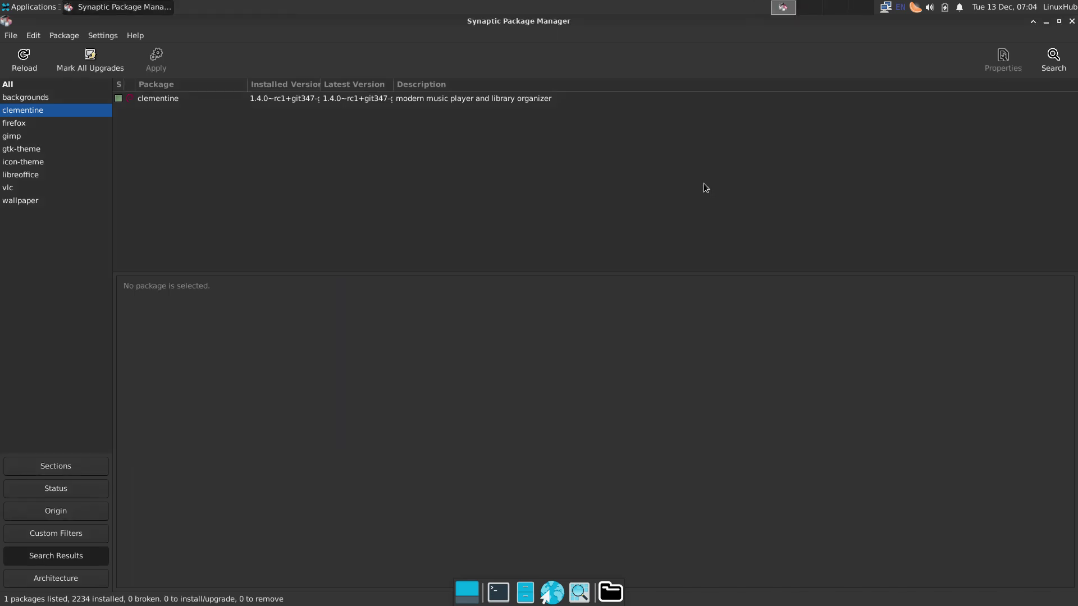
left_click(37, 8)
mouse_move(55, 139)
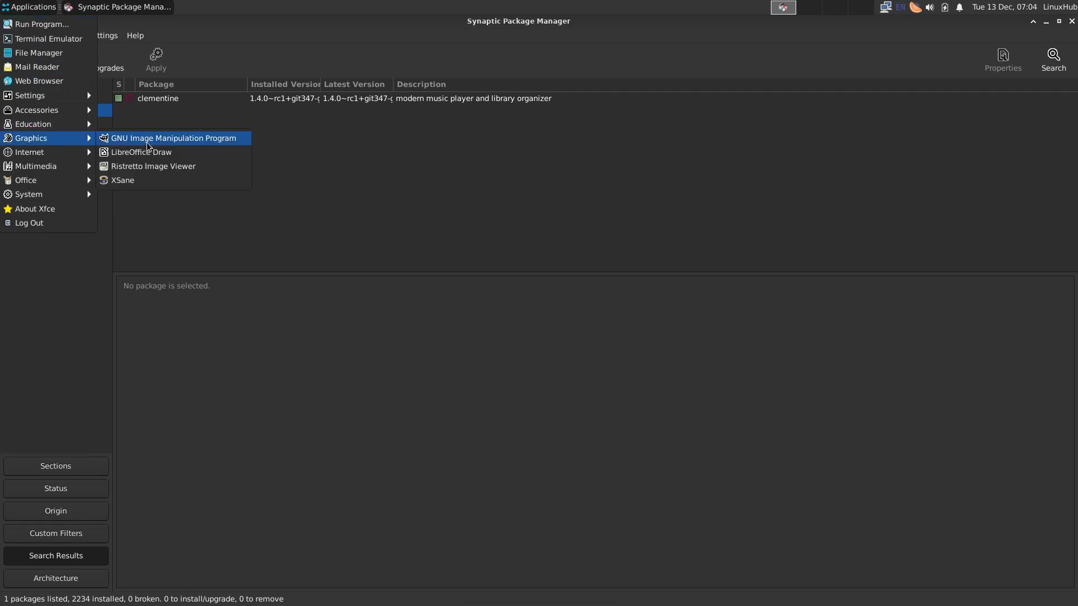
left_click(201, 141)
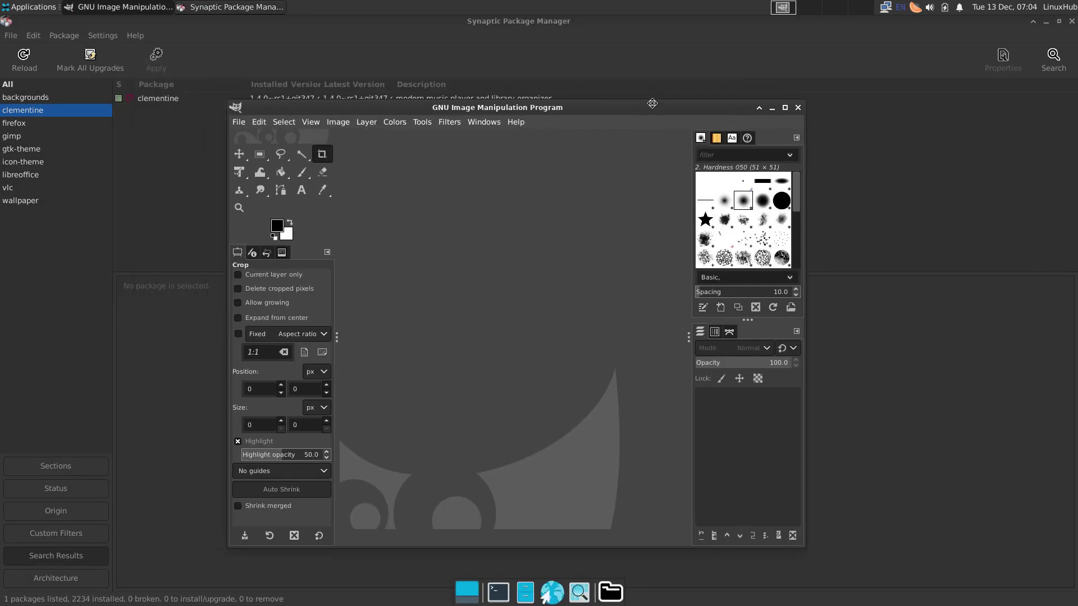
left_click(514, 122)
left_click(549, 180)
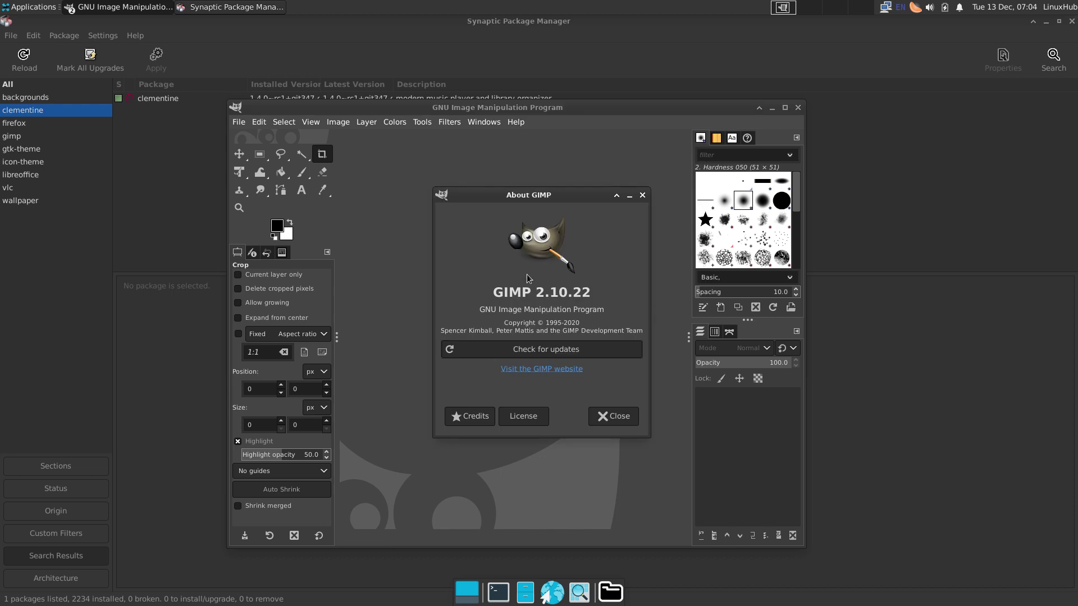
left_click(642, 195)
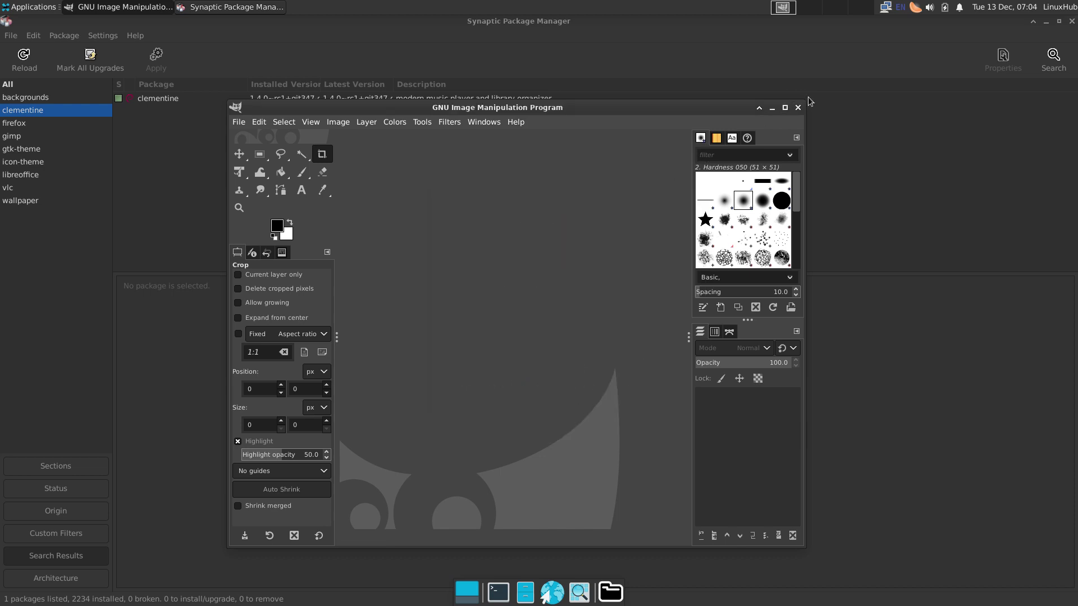
left_click(797, 108)
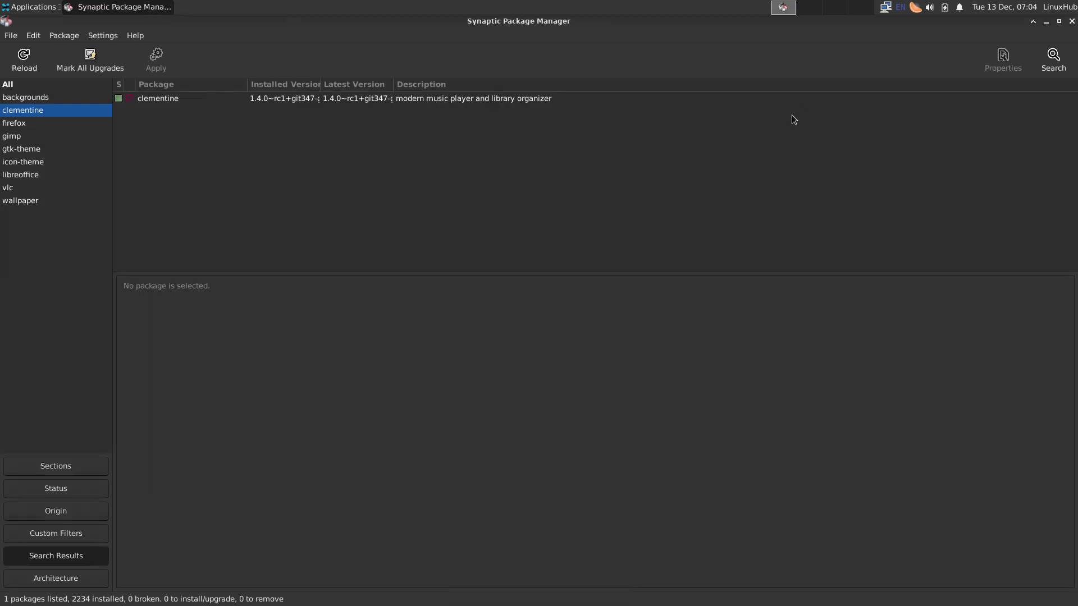
left_click(19, 8)
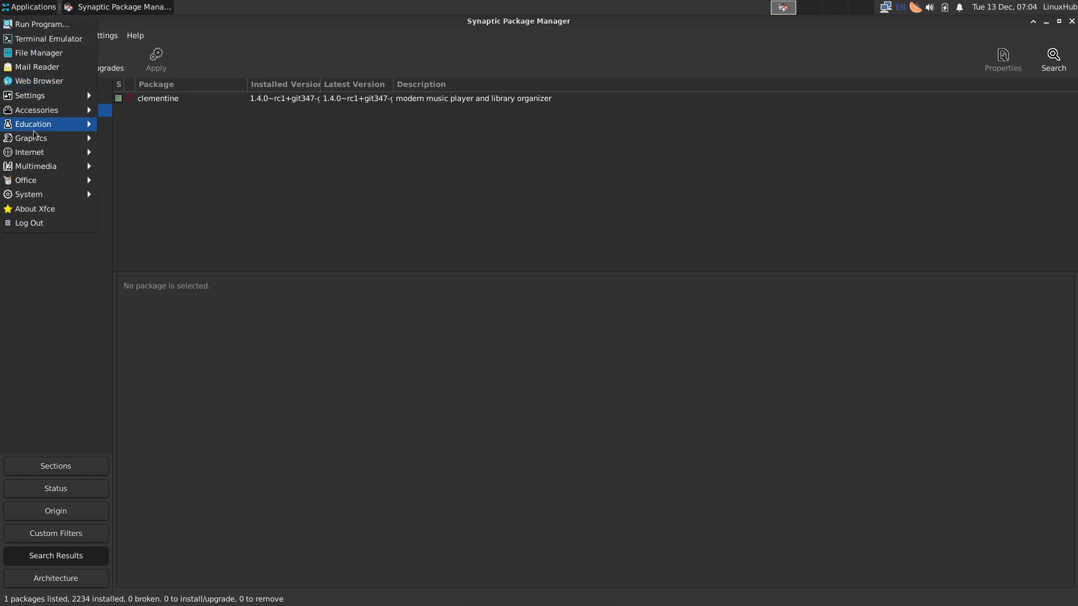
mouse_move(37, 183)
left_click(147, 225)
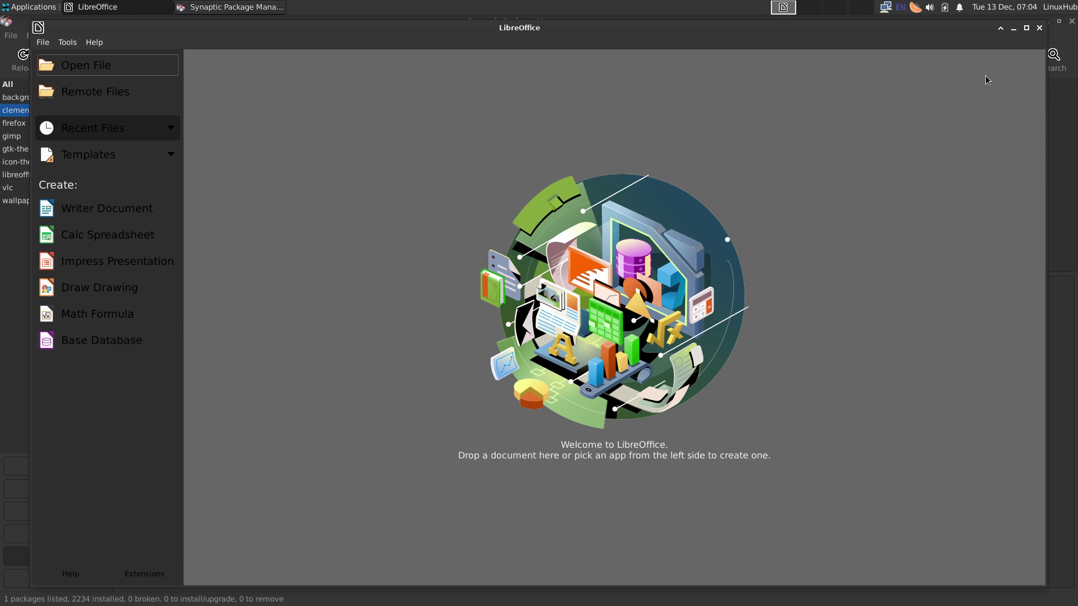
left_click(102, 45)
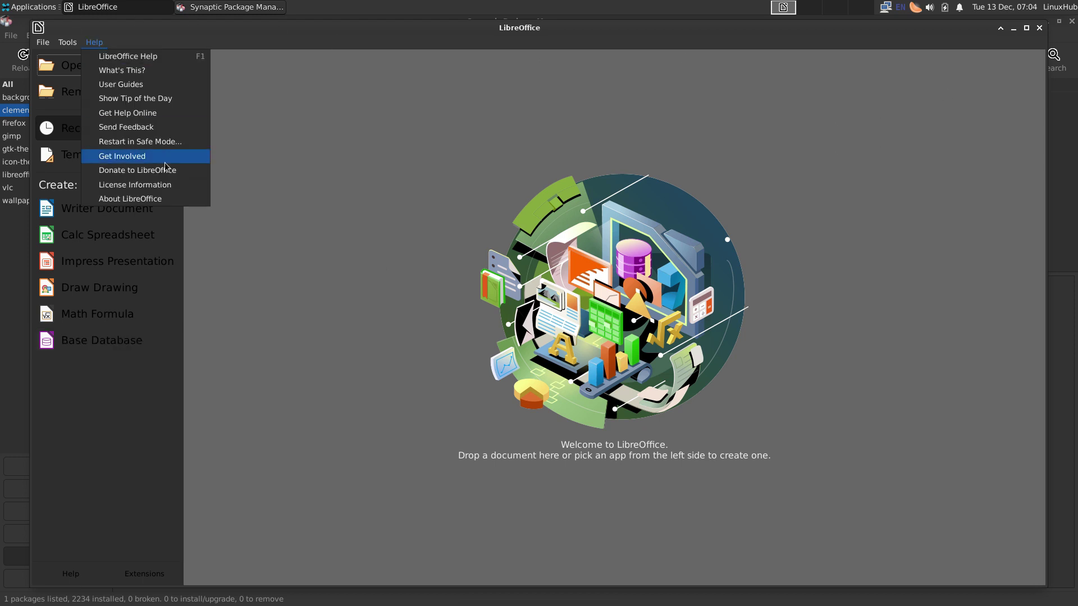
left_click(148, 199)
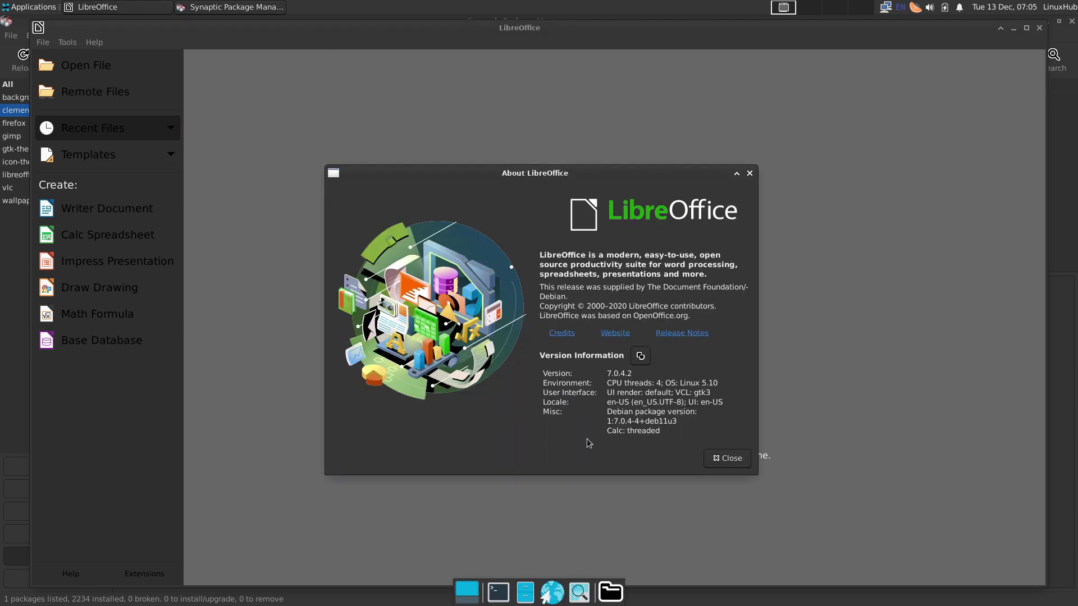
left_click(724, 458)
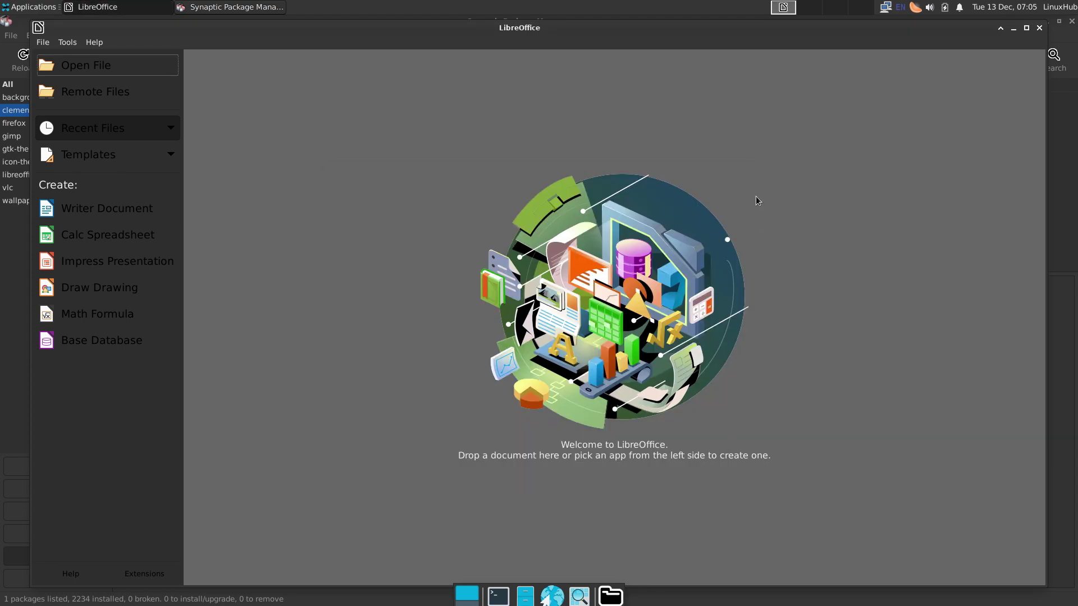
left_click(1040, 27)
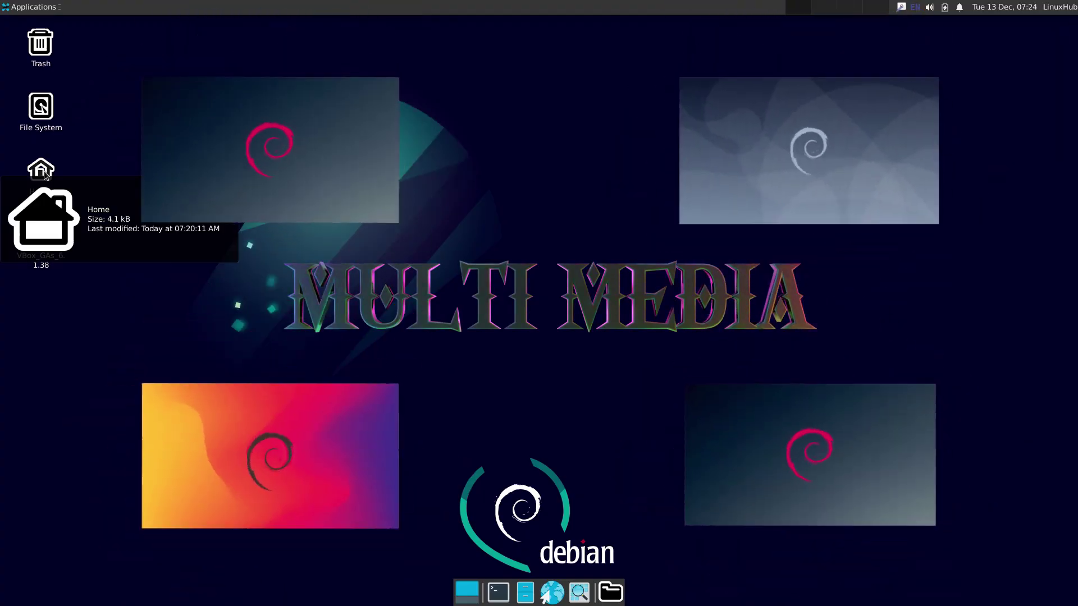
Step: Open Home > Music and play the mp3 in Quod Libet, skipping library setup
double_click(42, 173)
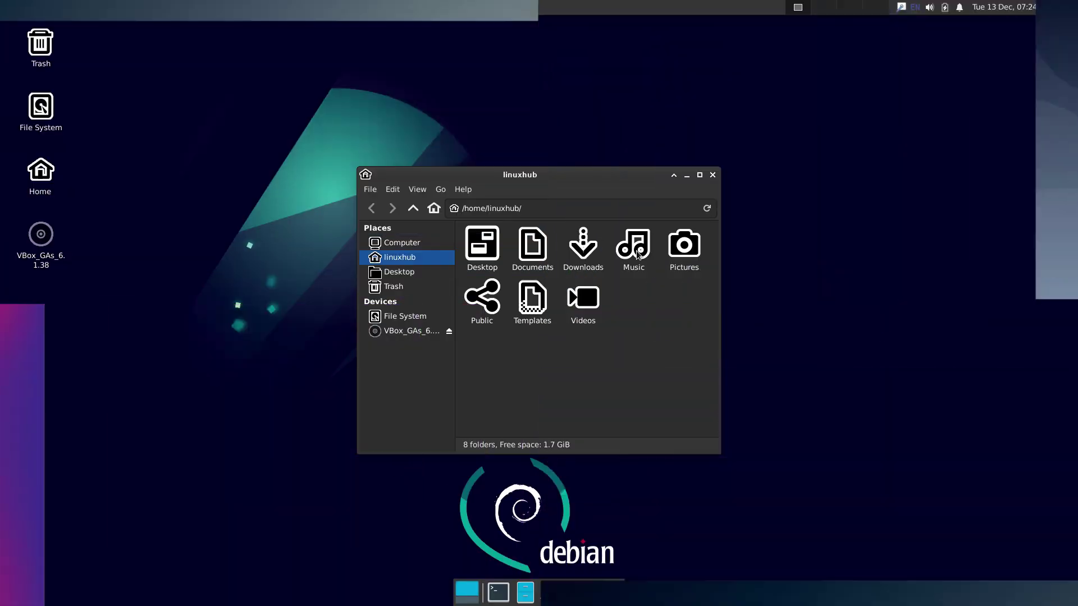
double_click(639, 255)
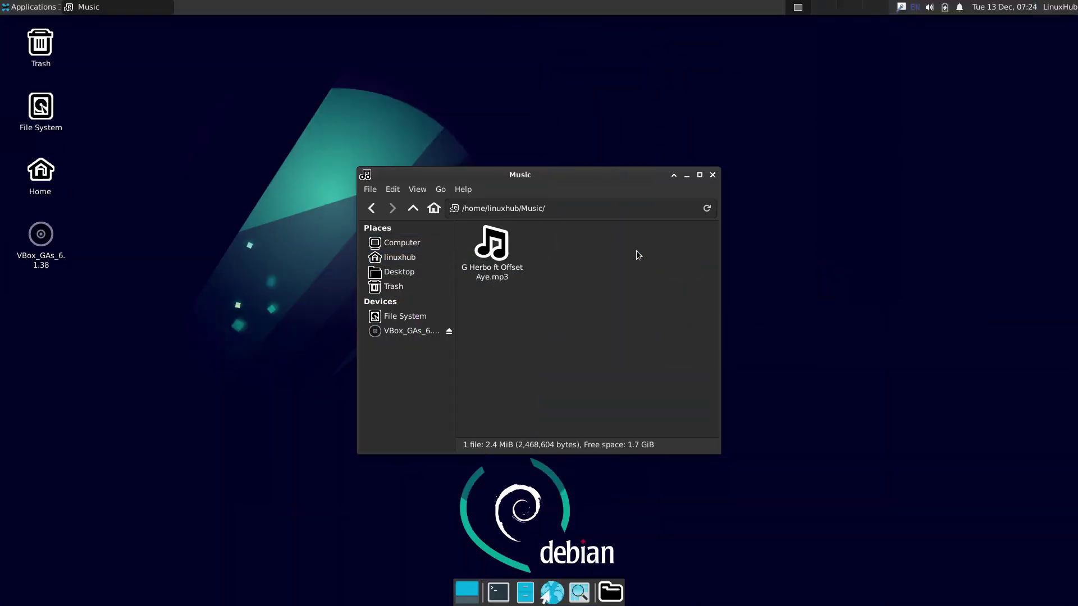
left_click(500, 252)
double_click(500, 252)
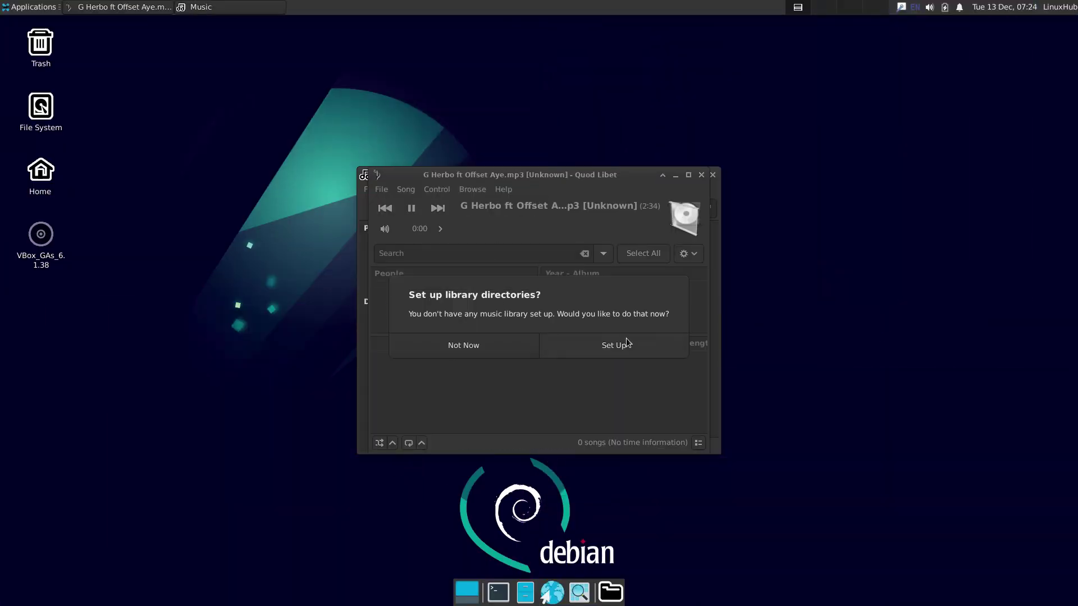
left_click(493, 349)
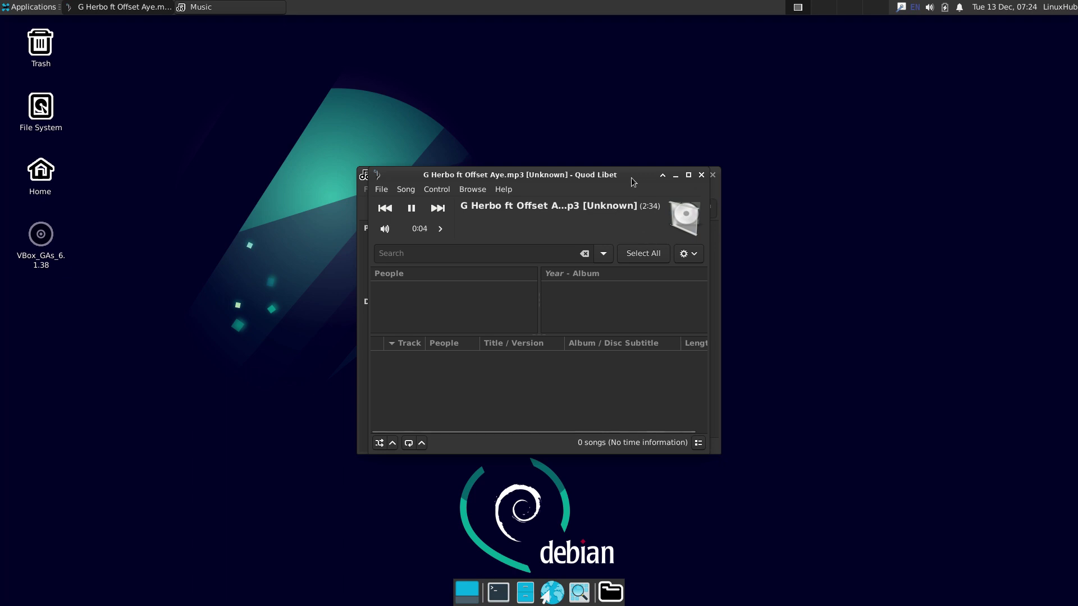
Step: Confirm Quod Libet's version 4.3.0 in About, then close the player
left_click(504, 190)
left_click(539, 260)
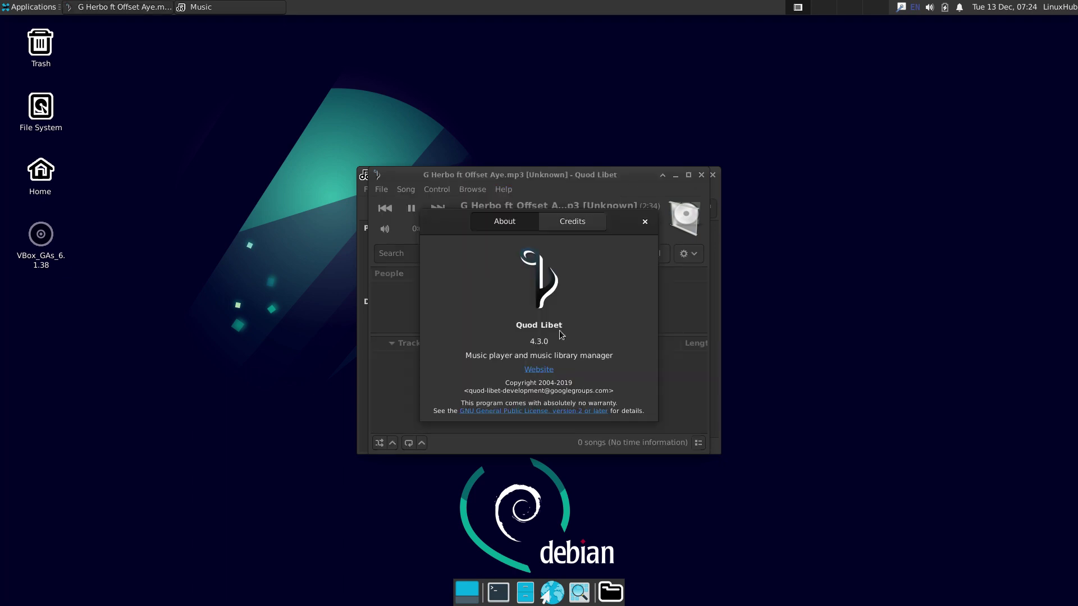
left_click(645, 223)
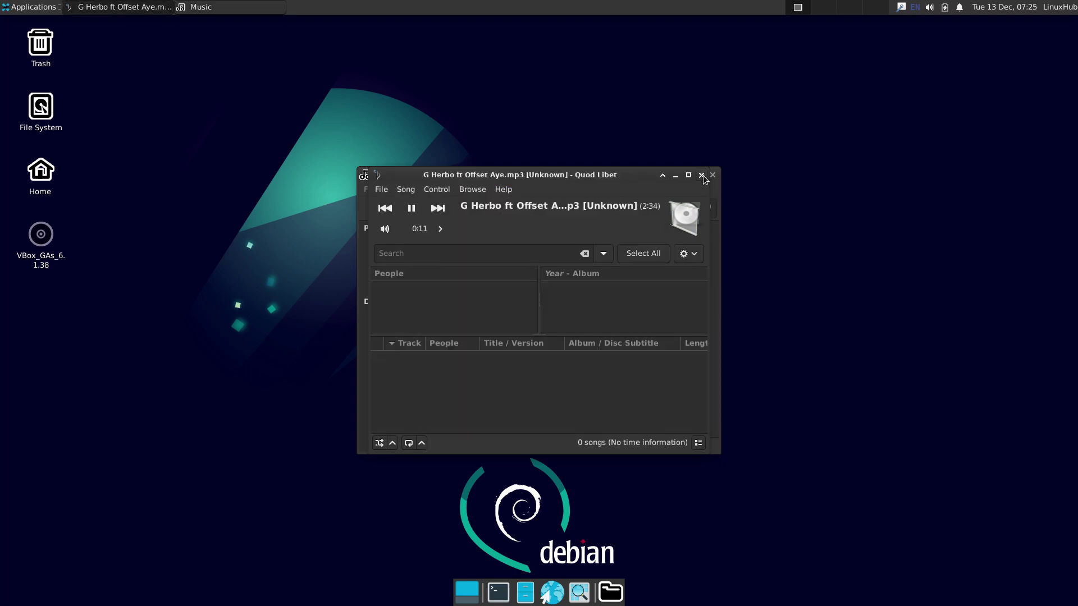
left_click(701, 174)
right_click(498, 242)
Step: Play the mp3 with Clementine, quit it from the tray icon, and return home
mouse_move(590, 263)
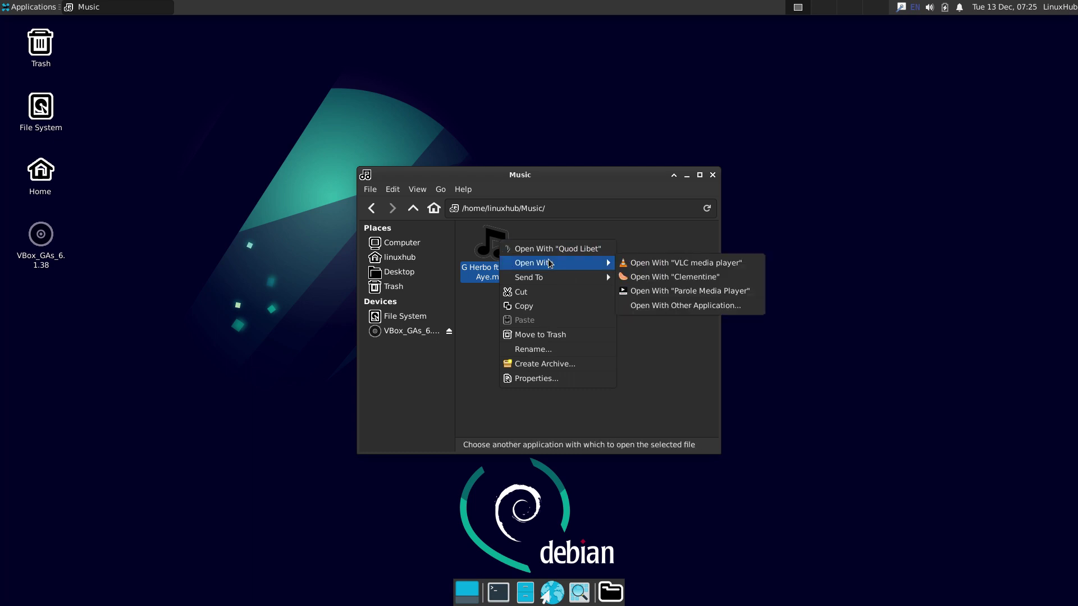
left_click(676, 278)
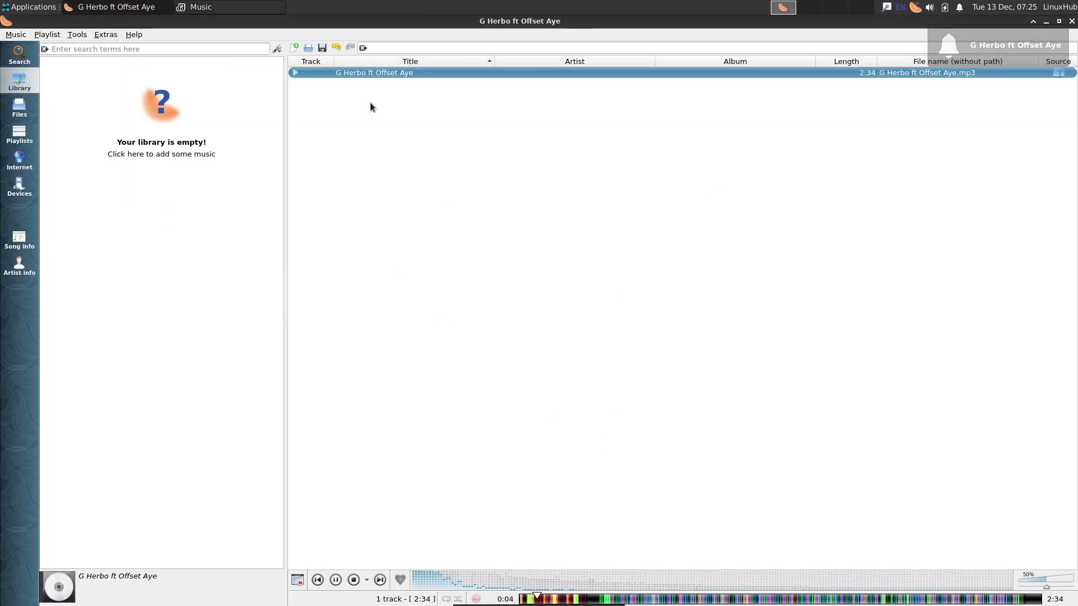
left_click(1072, 23)
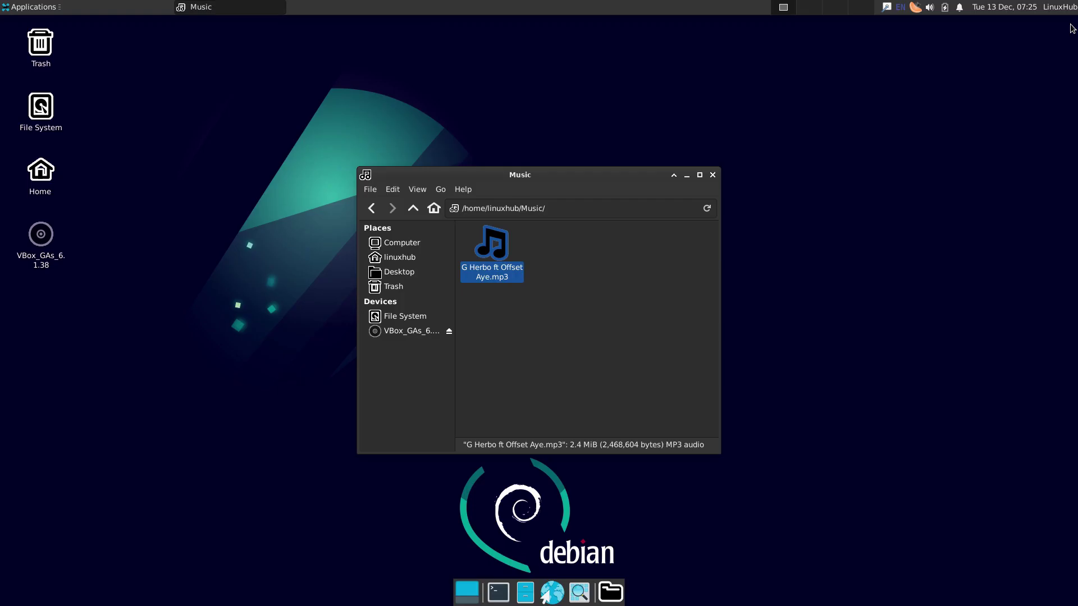
right_click(916, 6)
left_click(948, 125)
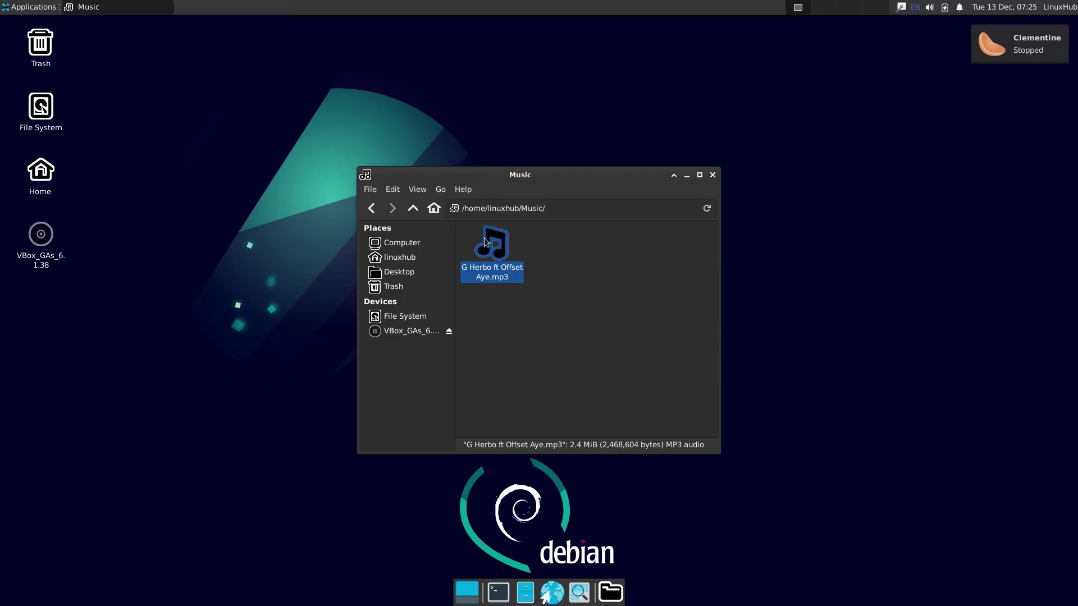
left_click(419, 212)
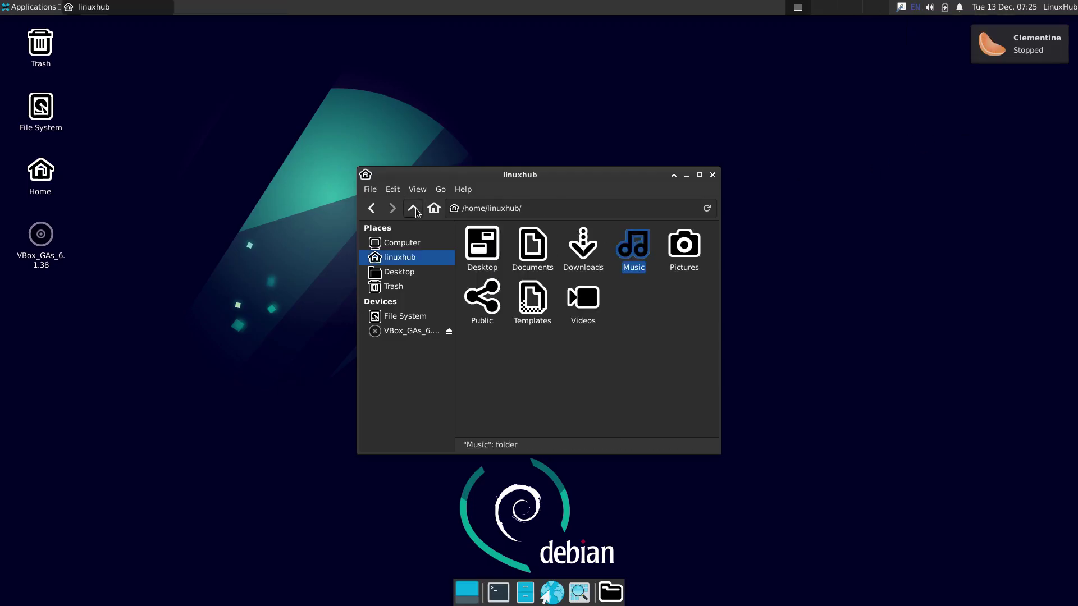
Step: Play the Videos folder's mp4 in Parole, check its version 4.16.0, and close it
double_click(578, 303)
double_click(492, 243)
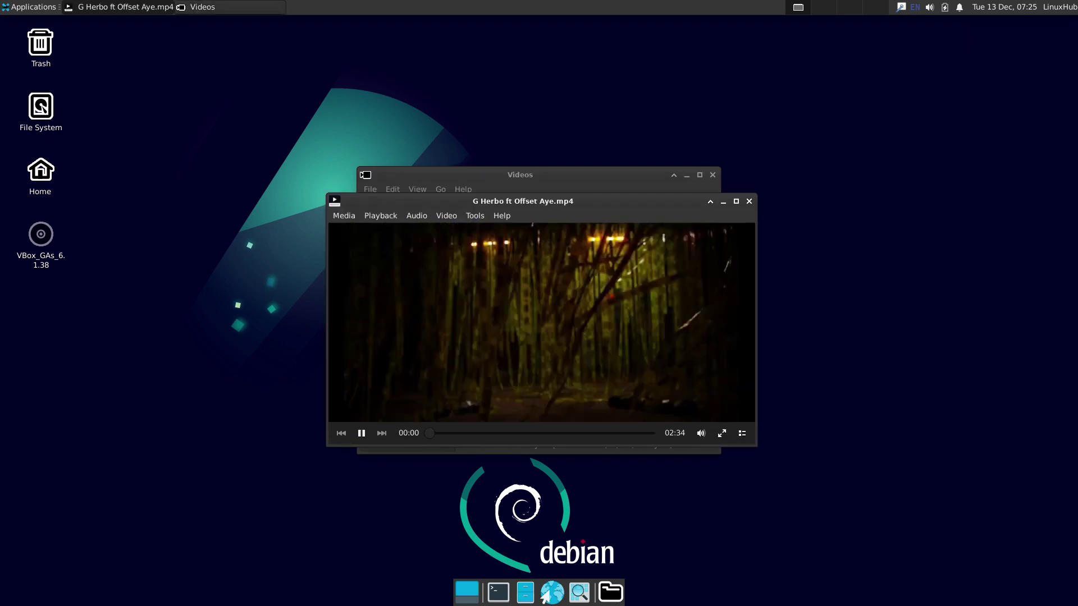
double_click(634, 202)
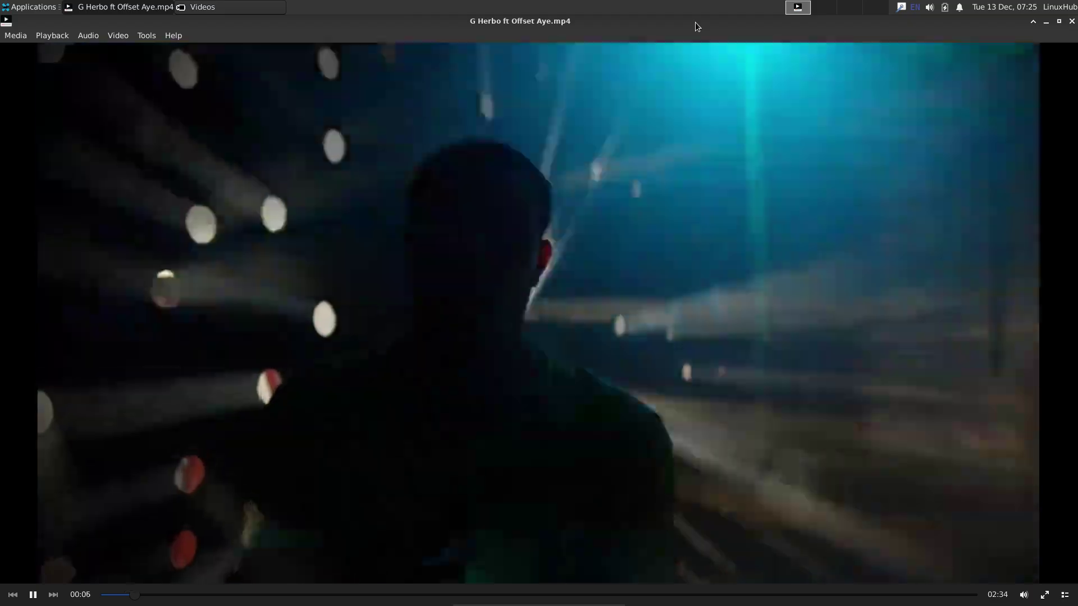
double_click(695, 22)
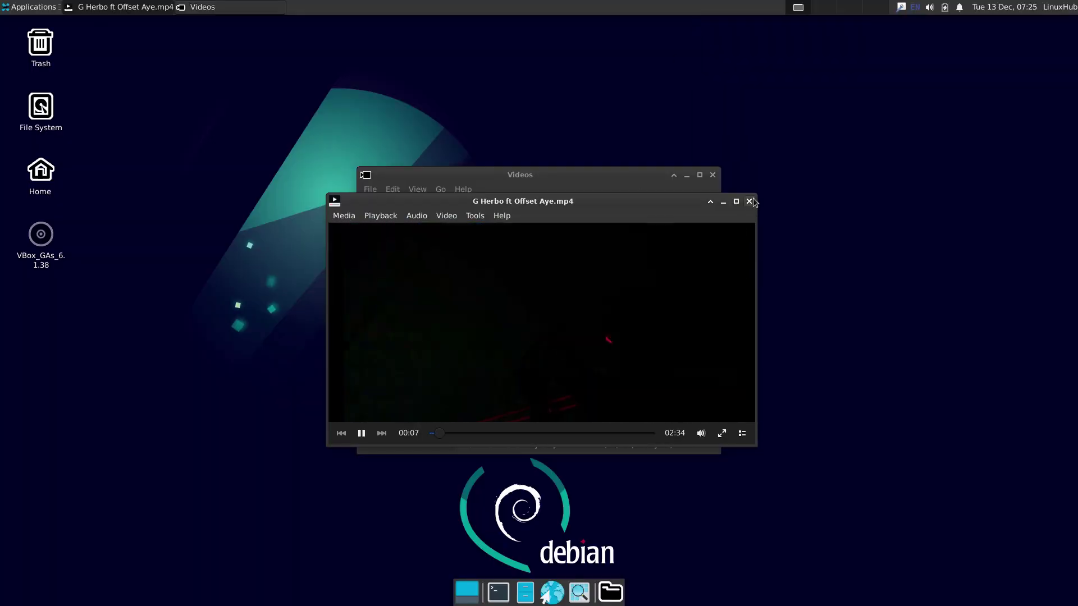
left_click(501, 215)
left_click(525, 273)
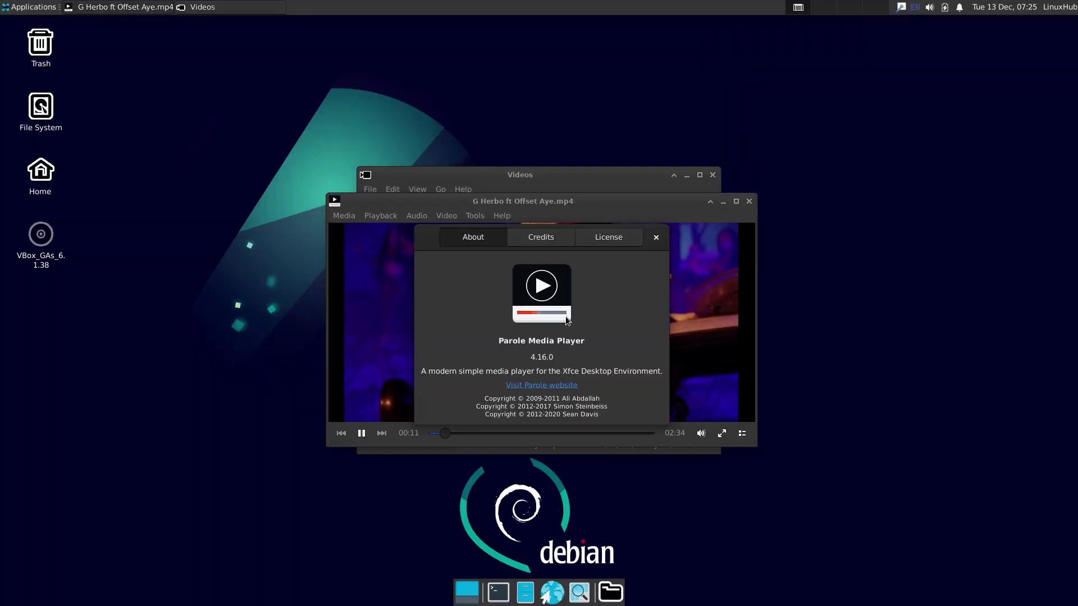
left_click(656, 237)
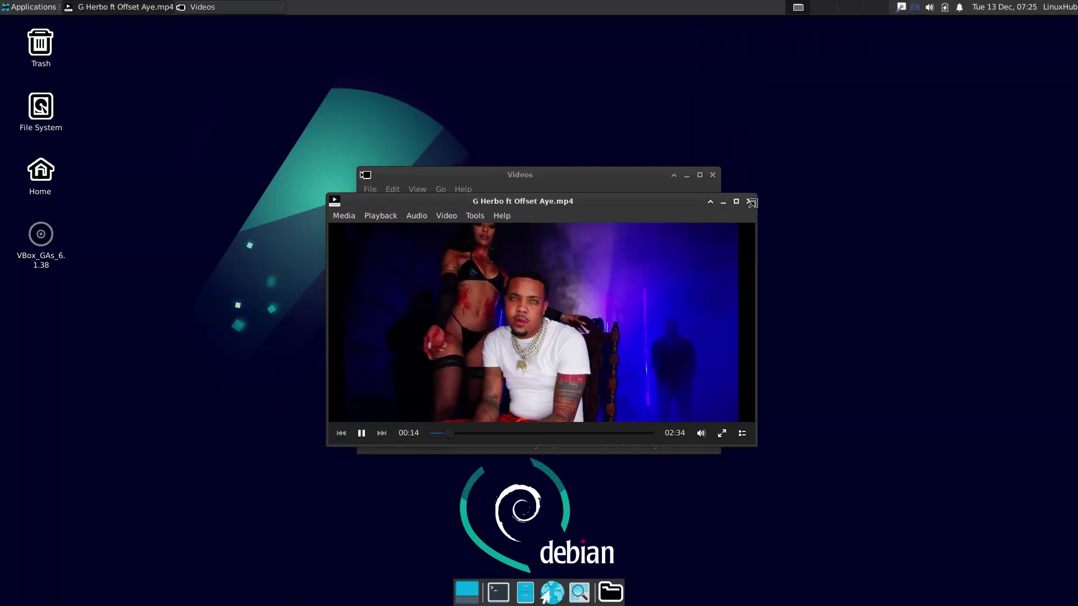
left_click(749, 201)
Step: Play the video in VLC media player maximized, then close VLC and the Videos window
right_click(496, 249)
mouse_move(561, 270)
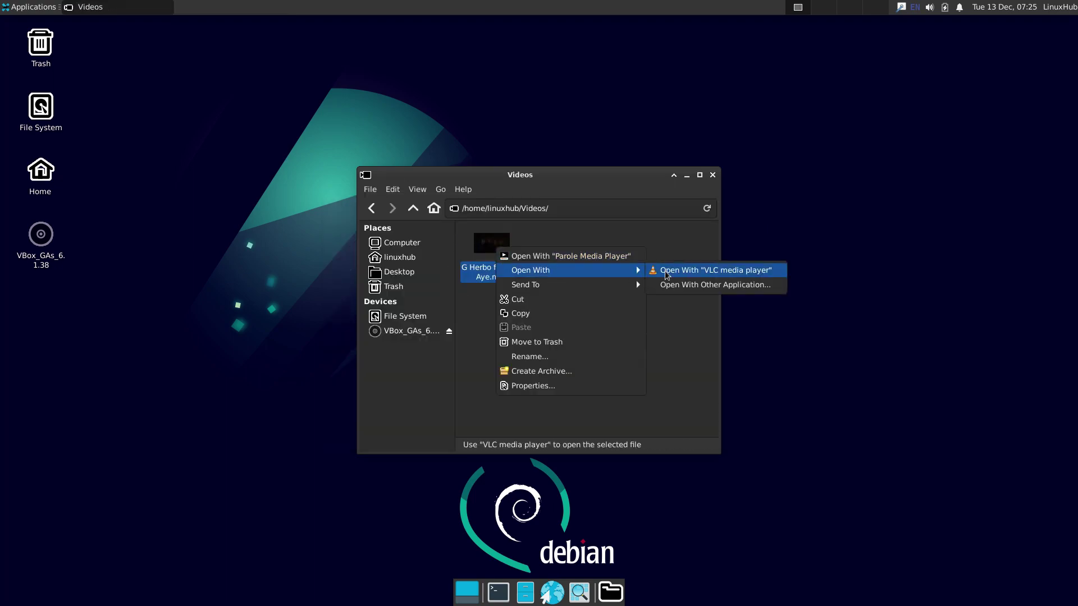
left_click(700, 271)
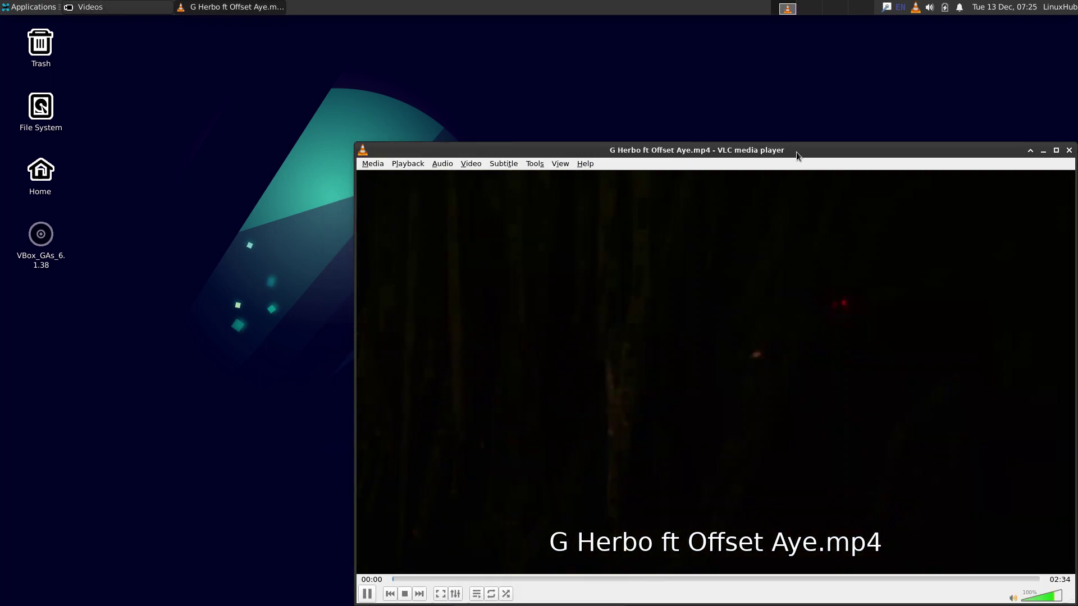
double_click(810, 150)
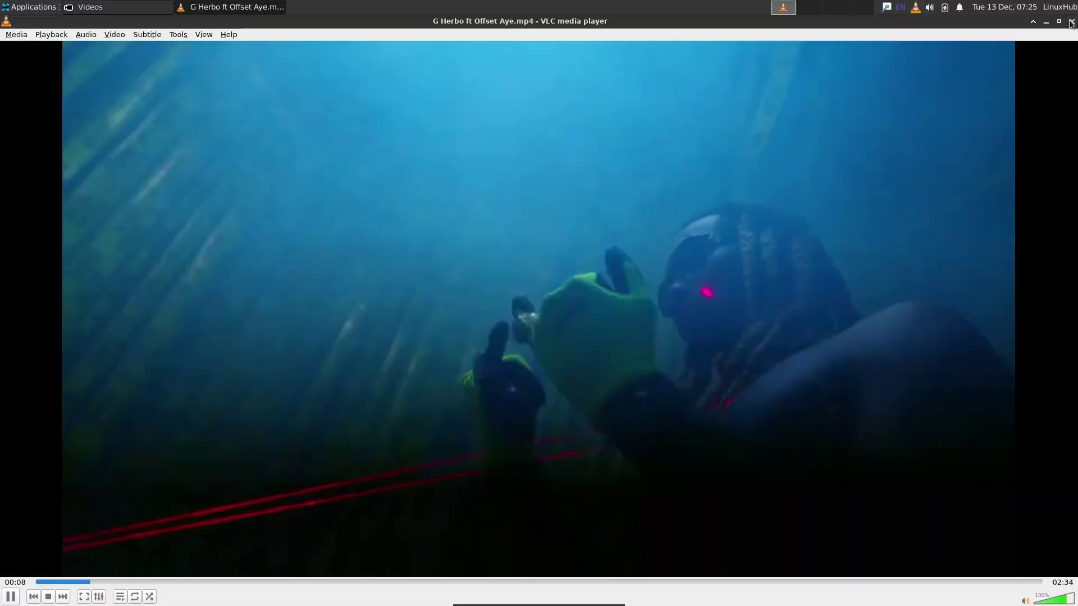
left_click(1072, 21)
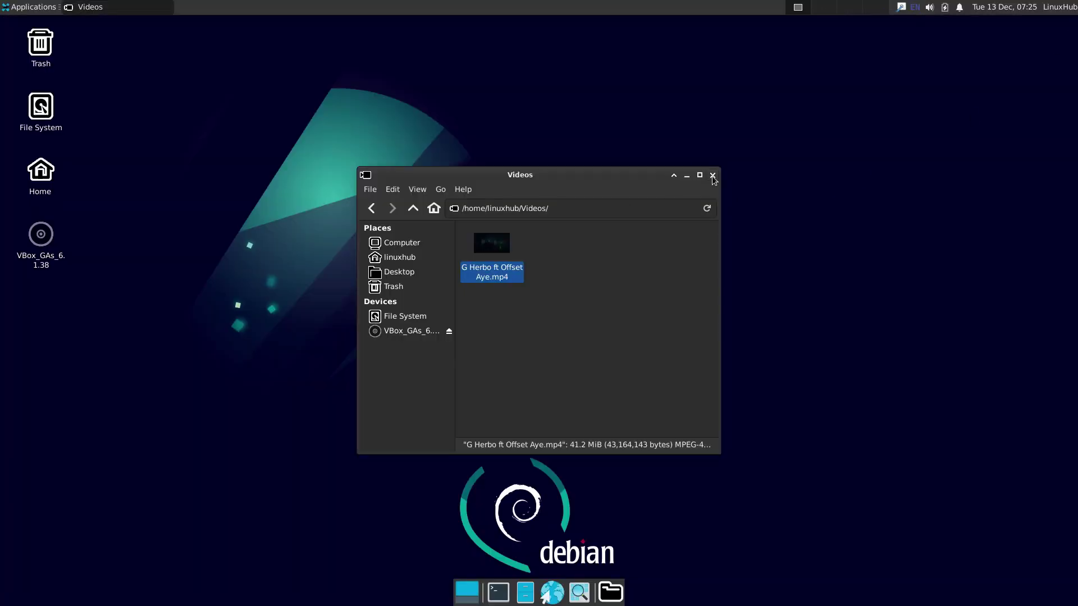
left_click(712, 176)
left_click(31, 7)
Step: Launch GIMP maximised and create a new blank 1920x1080 image
mouse_move(58, 142)
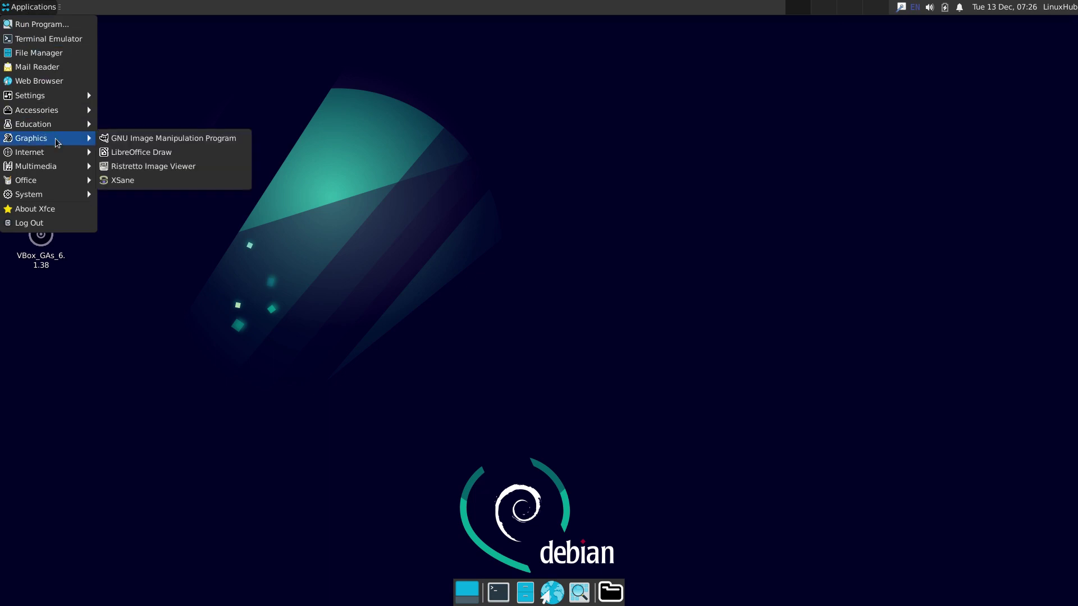
left_click(164, 141)
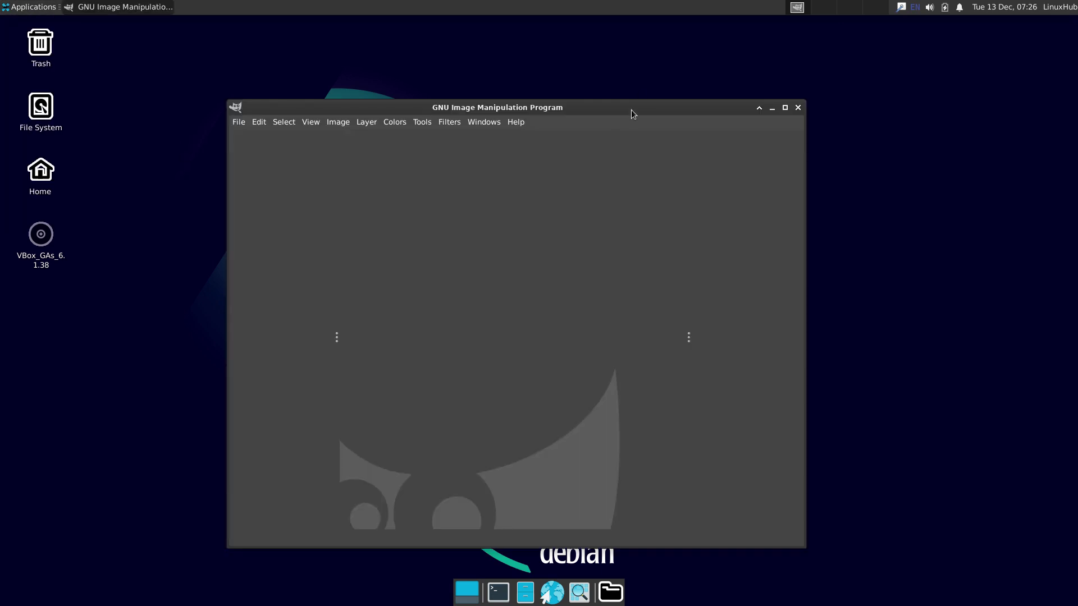
double_click(626, 107)
left_click(10, 37)
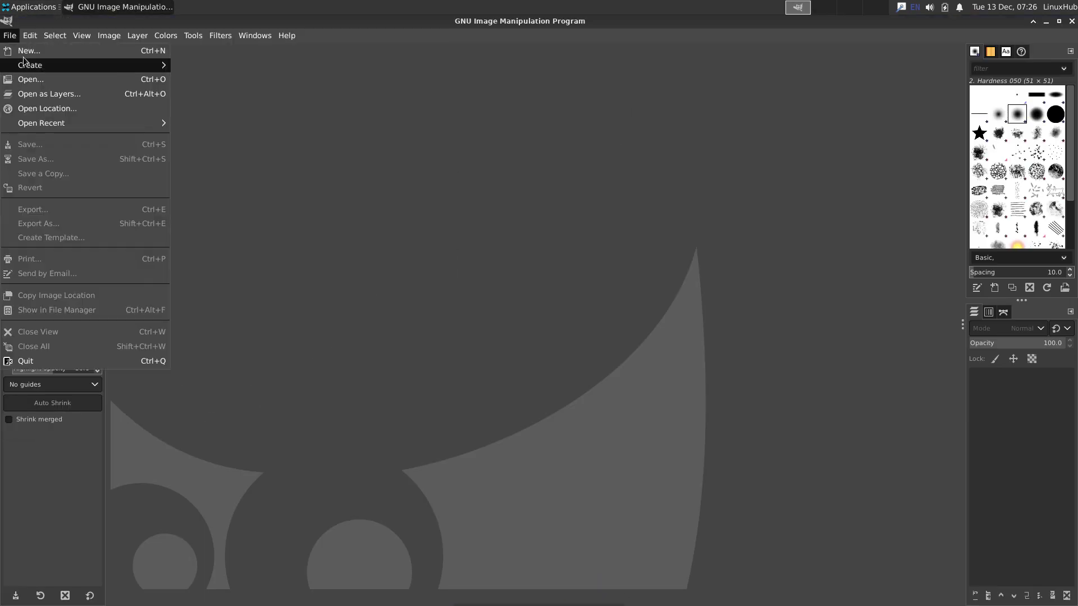
left_click(27, 56)
left_click(628, 365)
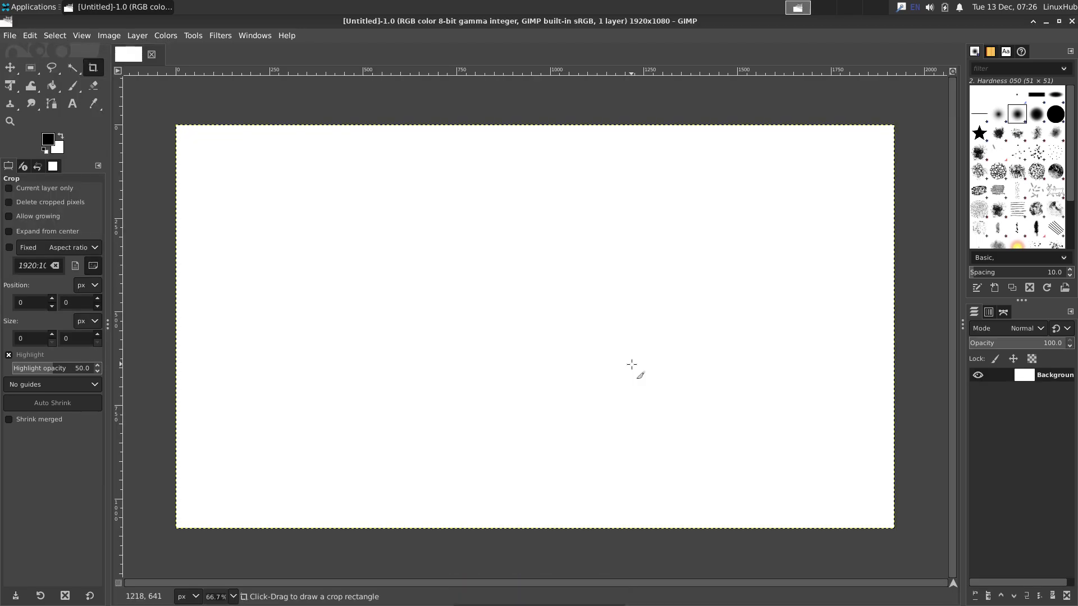
Step: Add 'CREATE!' text enlarged to 225 px and nudge it up and left
left_click(72, 103)
left_click(360, 285)
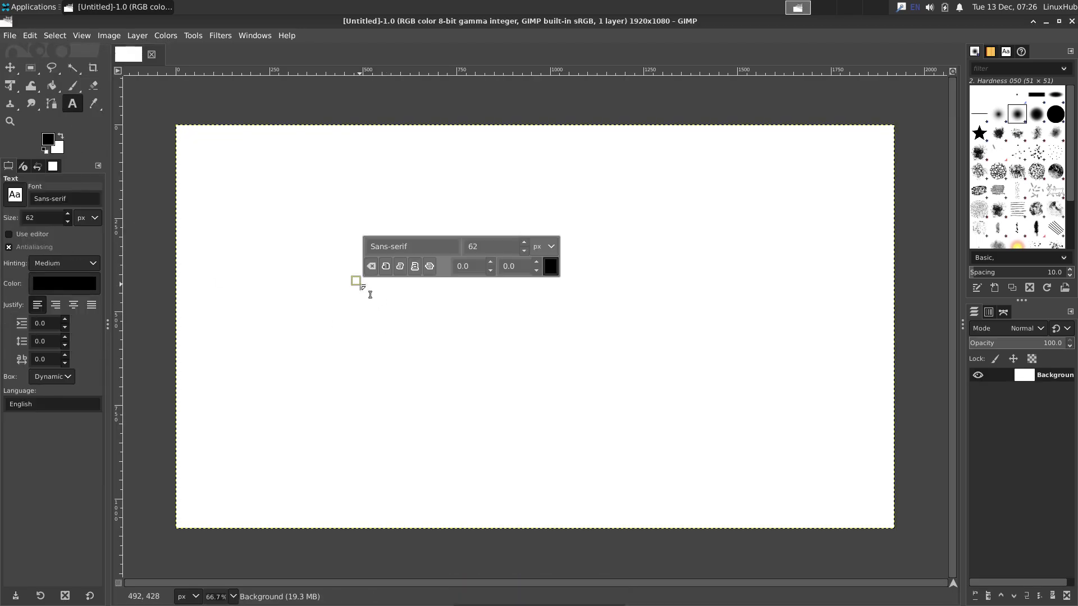
type("CREATE!")
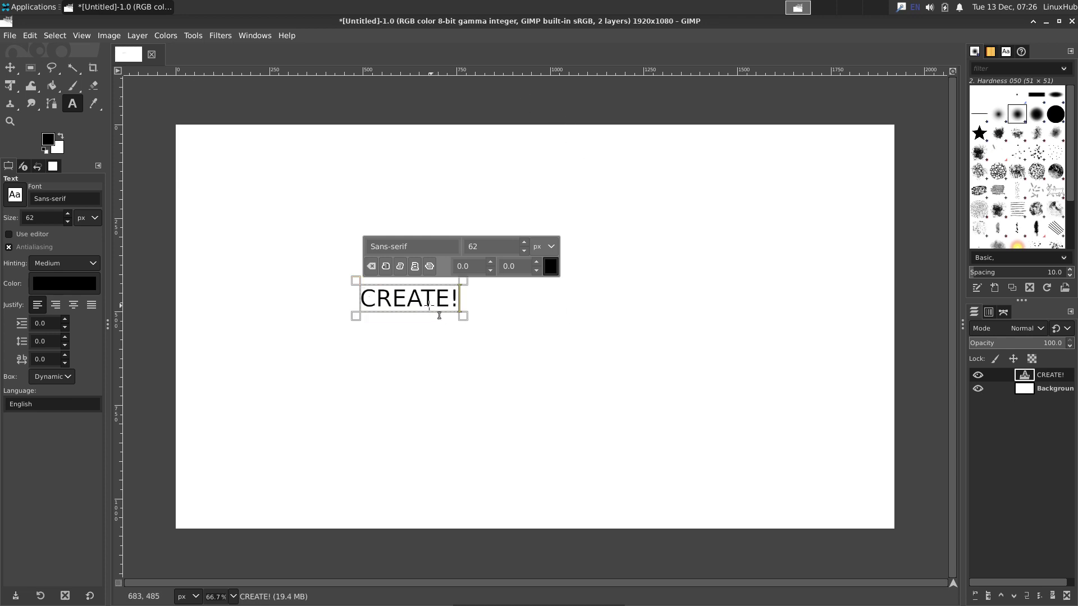
double_click(422, 307)
left_click(527, 244)
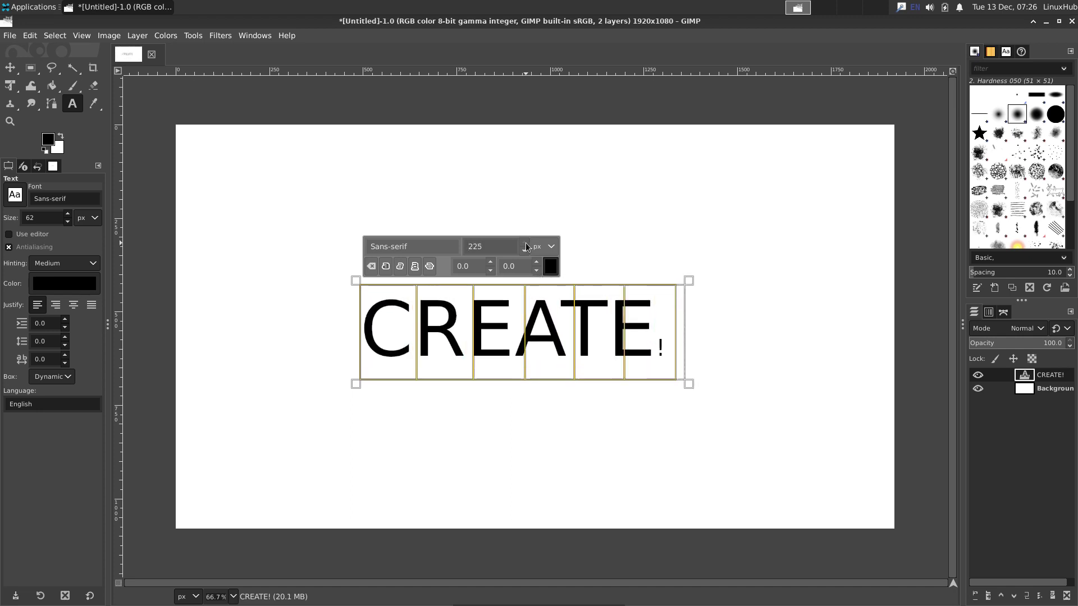
left_click(9, 68)
left_click_drag(473, 334, 463, 300)
Step: Add a Background layer mask, fill it with a vertical Abstract gradient, then quit GIMP
right_click(1046, 393)
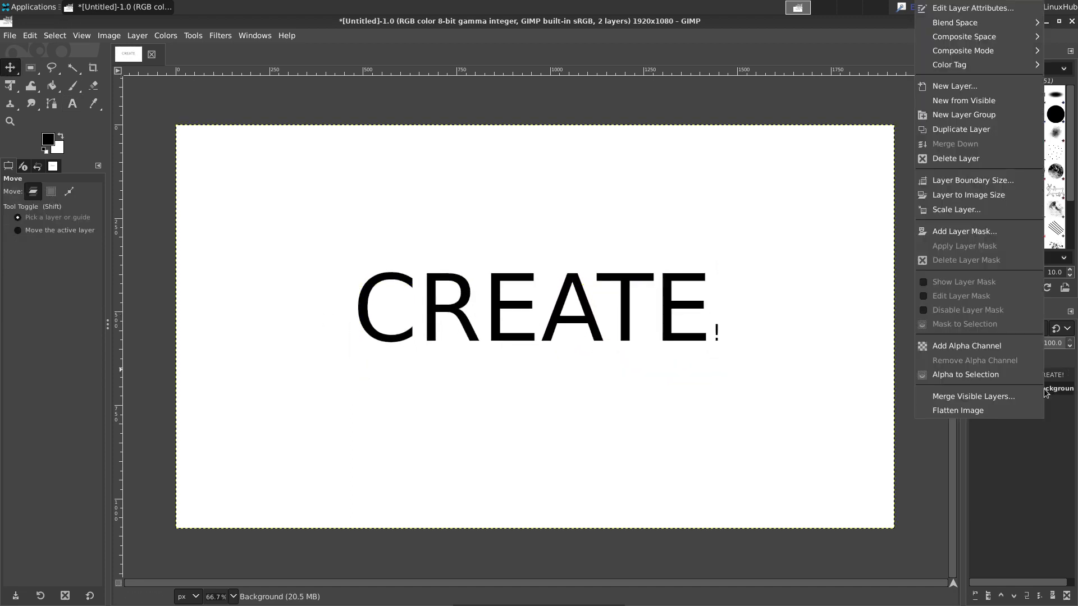
left_click(964, 231)
left_click(1016, 324)
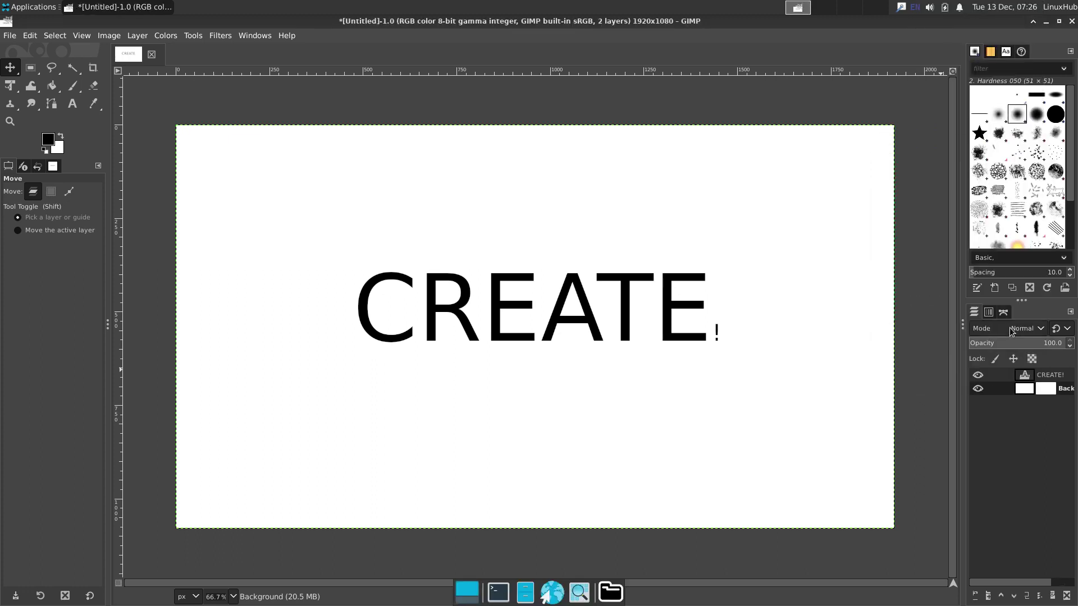
left_click_drag(51, 85, 78, 100)
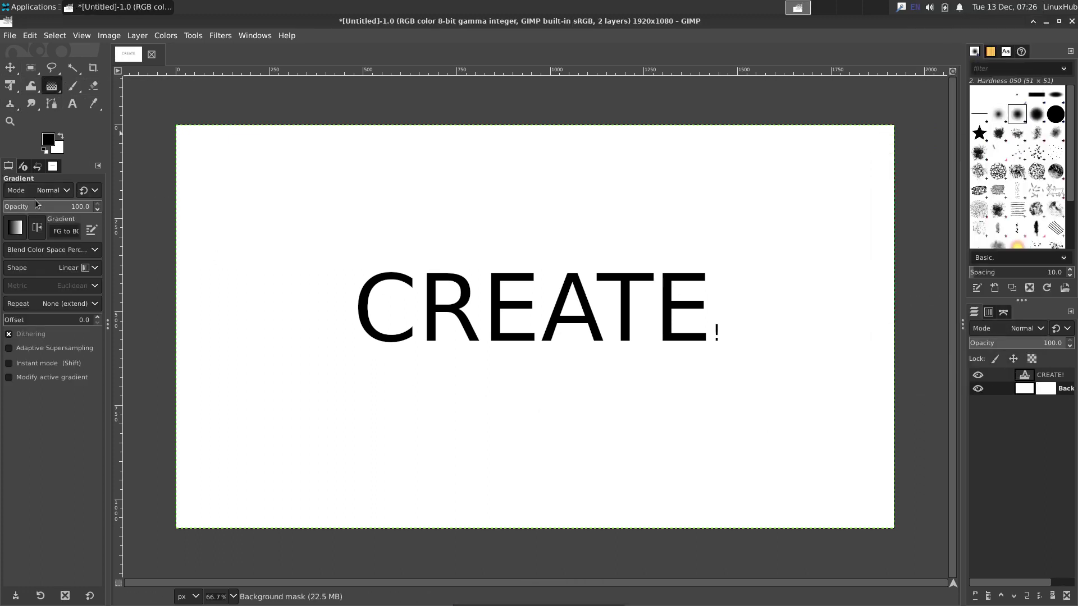
left_click(15, 227)
scroll(50, 292, "down", 3)
left_click(51, 236)
left_click_drag(515, 528, 482, 122)
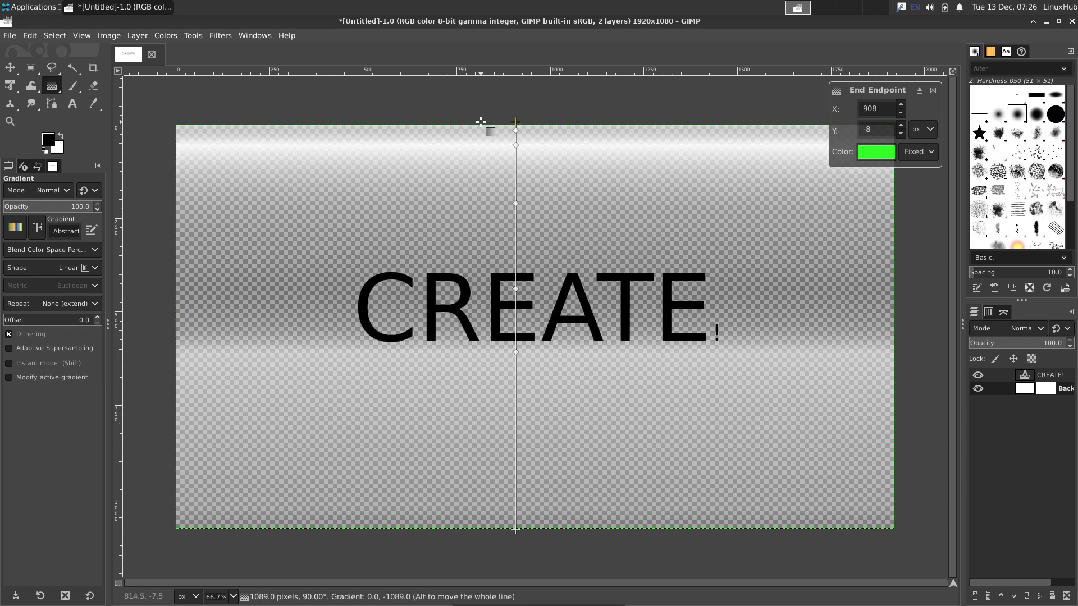
key("Return")
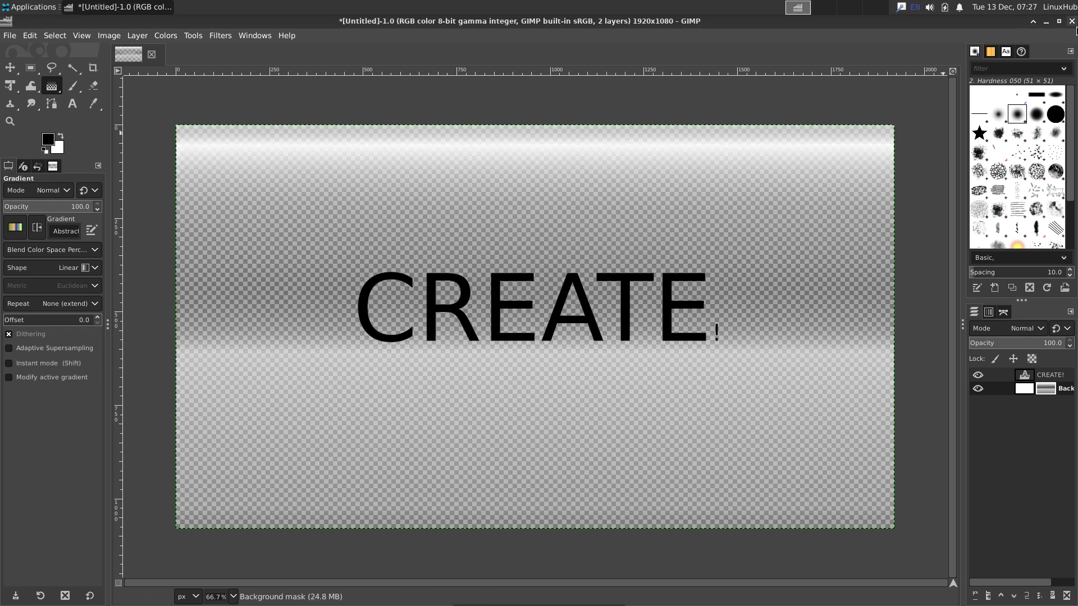
left_click(1071, 21)
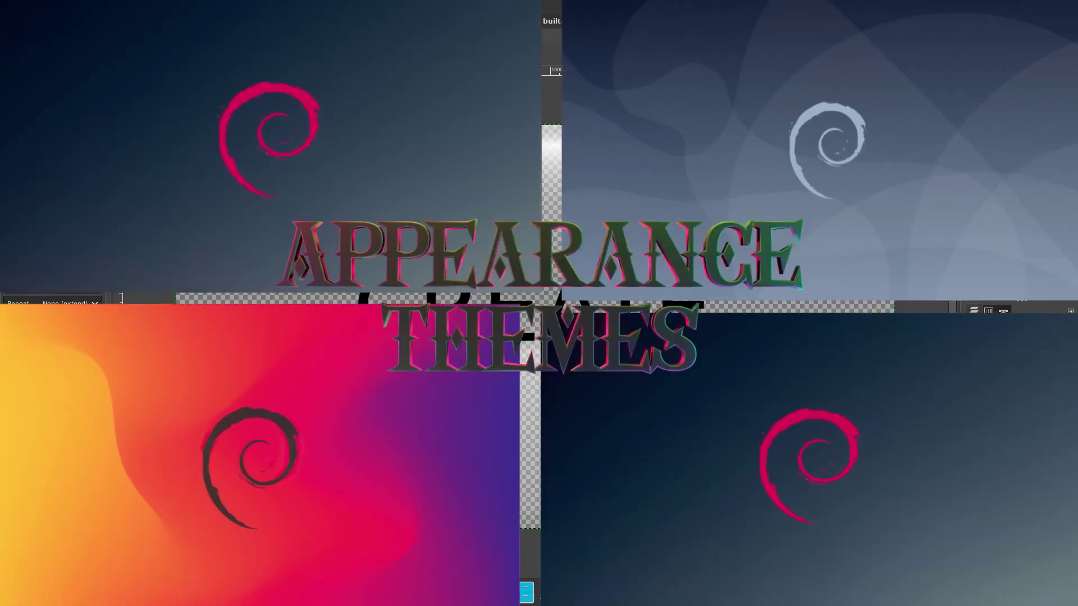
Step: Open the Settings Manager and preview the Adapta style variants, landing on Adwaita
left_click(22, 8)
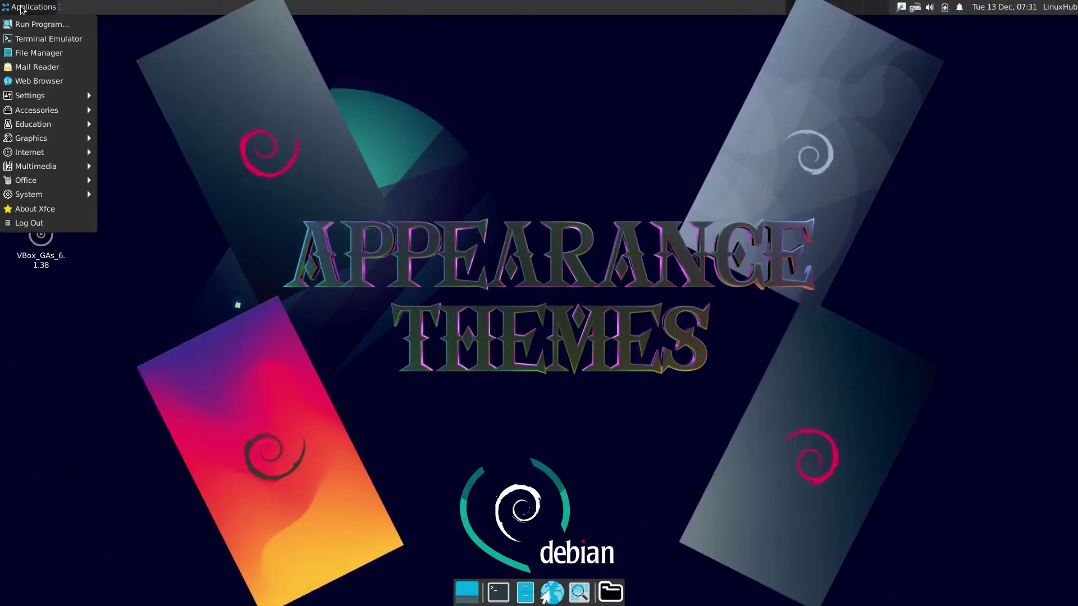
mouse_move(38, 96)
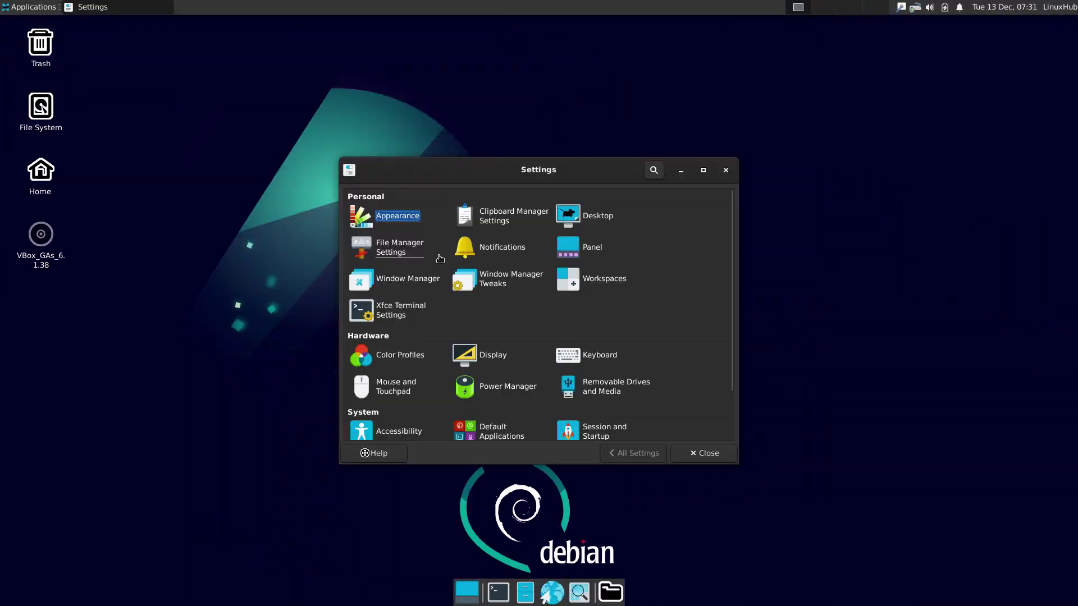
left_click(397, 278)
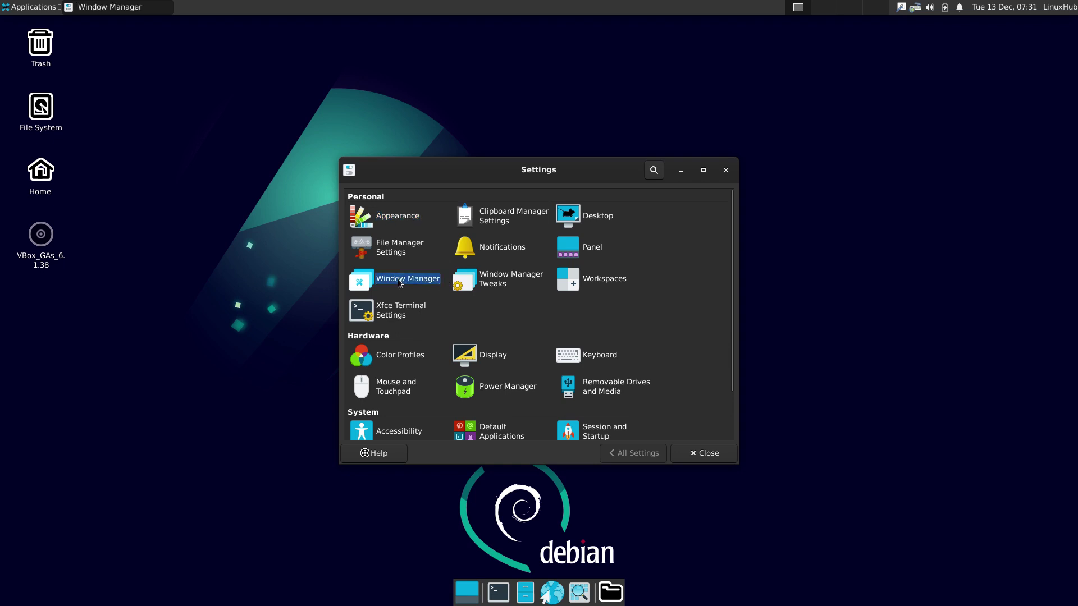
left_click(632, 453)
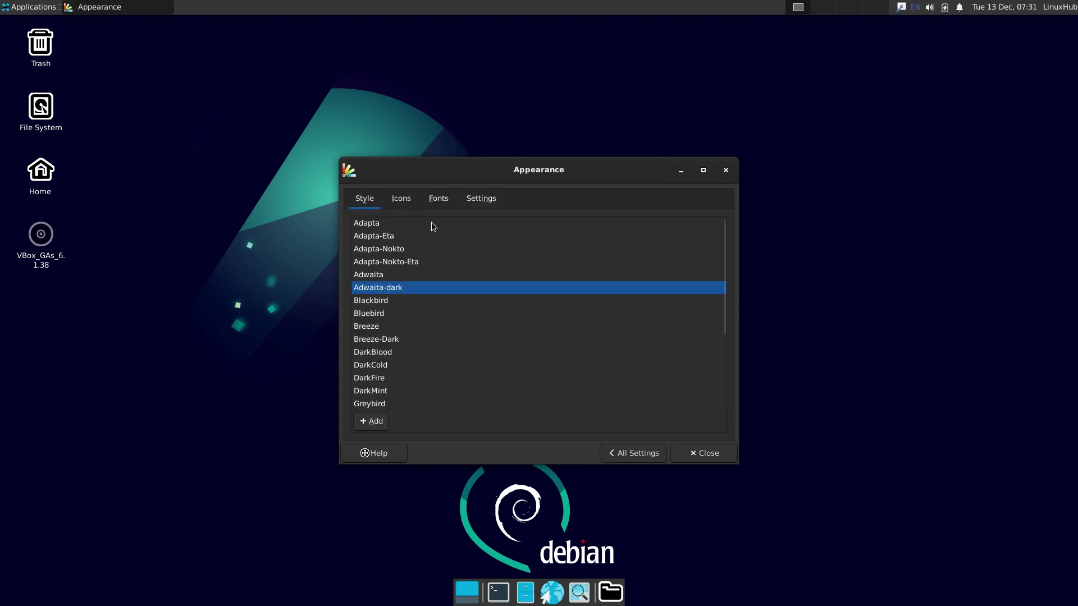
left_click(373, 224)
left_click(373, 235)
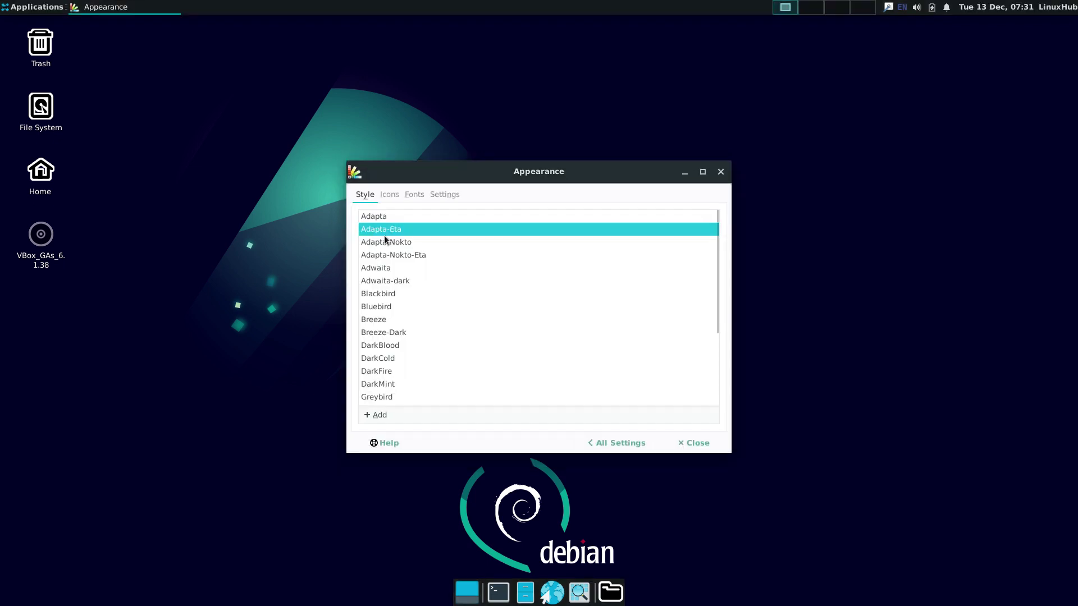
left_click(386, 241)
left_click(404, 264)
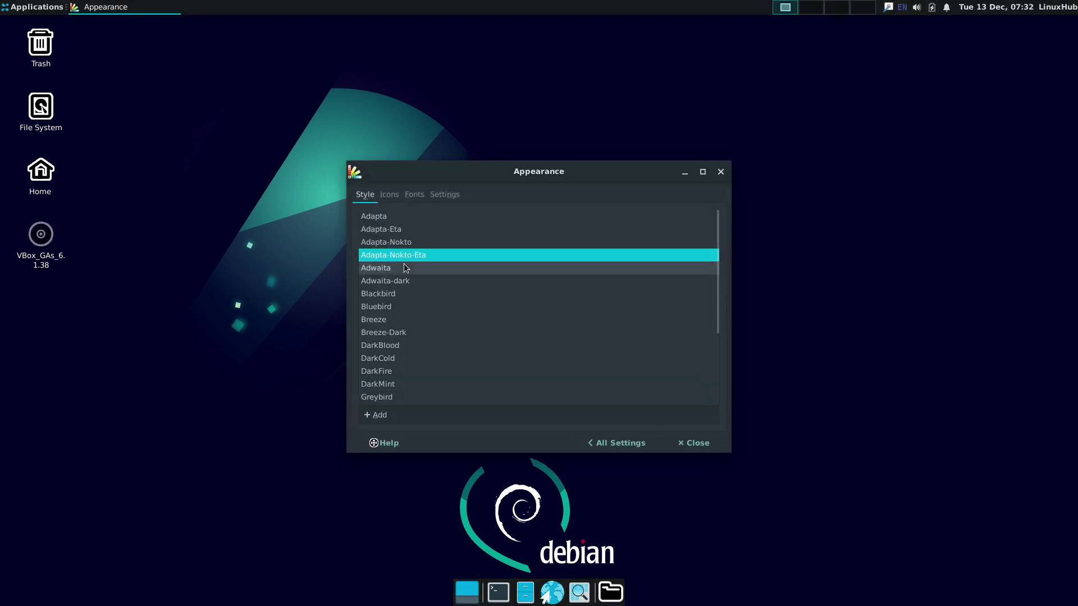
left_click(377, 272)
Step: Move the Appearance window left and open the home folder beside it
left_click_drag(435, 166, 242, 166)
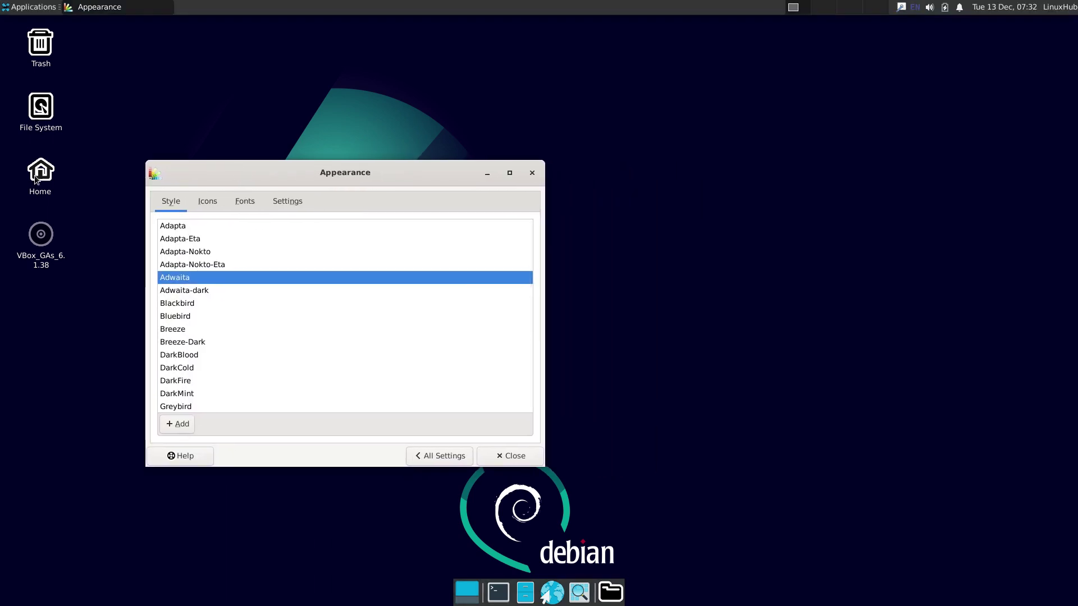
double_click(35, 177)
left_click_drag(467, 174, 708, 173)
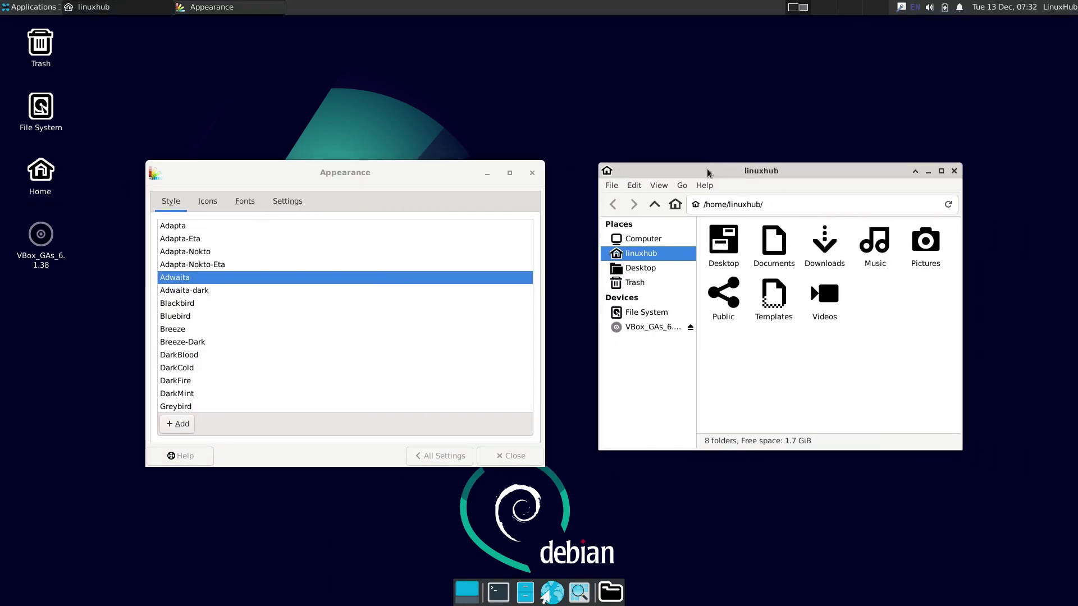
Step: Preview the Adwaita-dark, Blackbird, Bluebird, Breeze, Breeze-Dark and DarkBlood styles
left_click(178, 291)
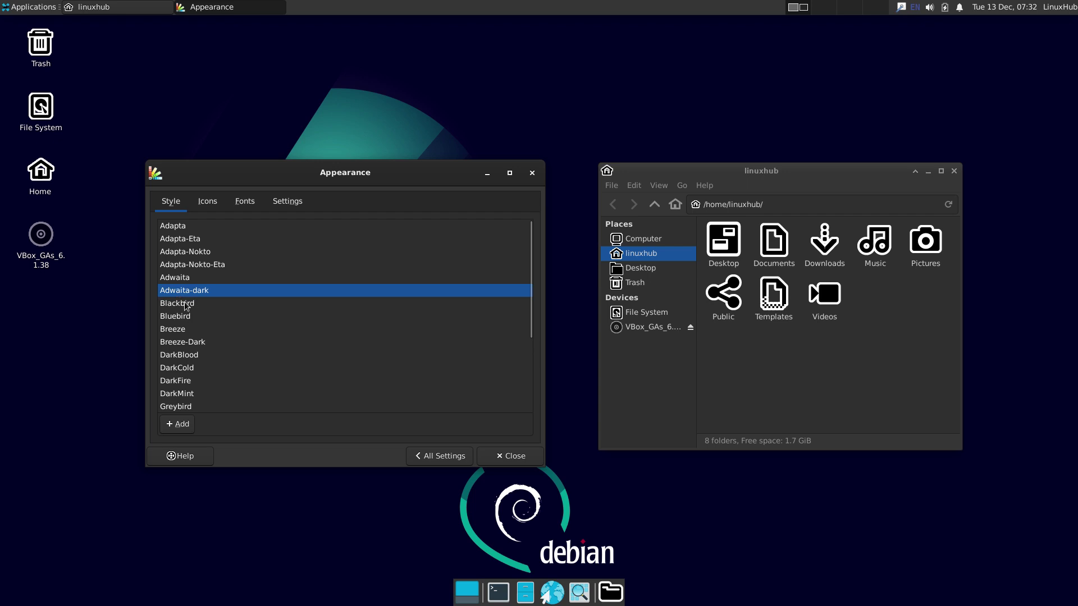
left_click(186, 303)
left_click(163, 302)
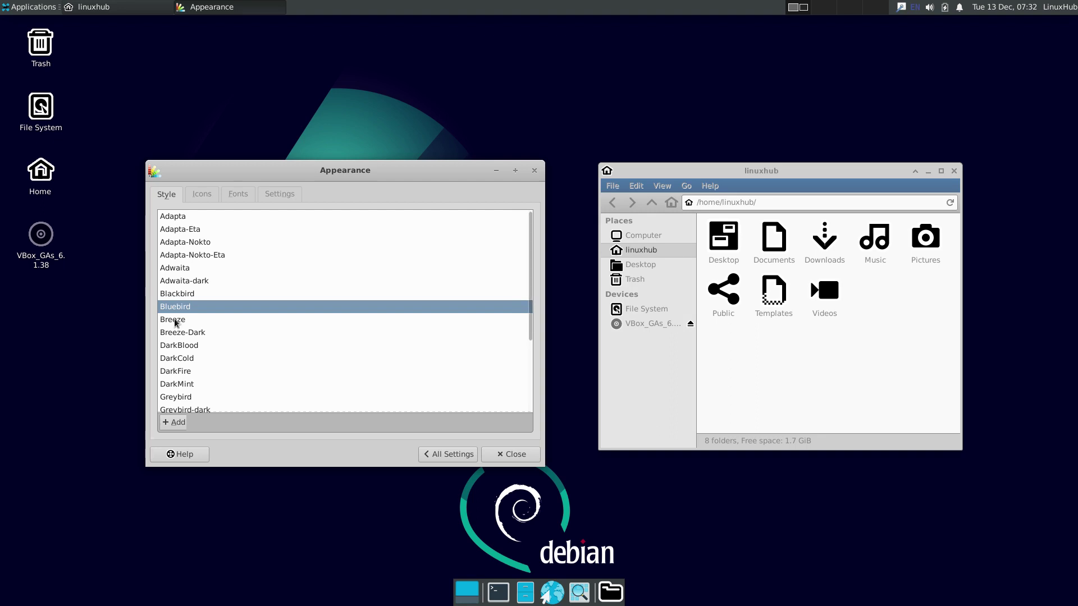
left_click(185, 319)
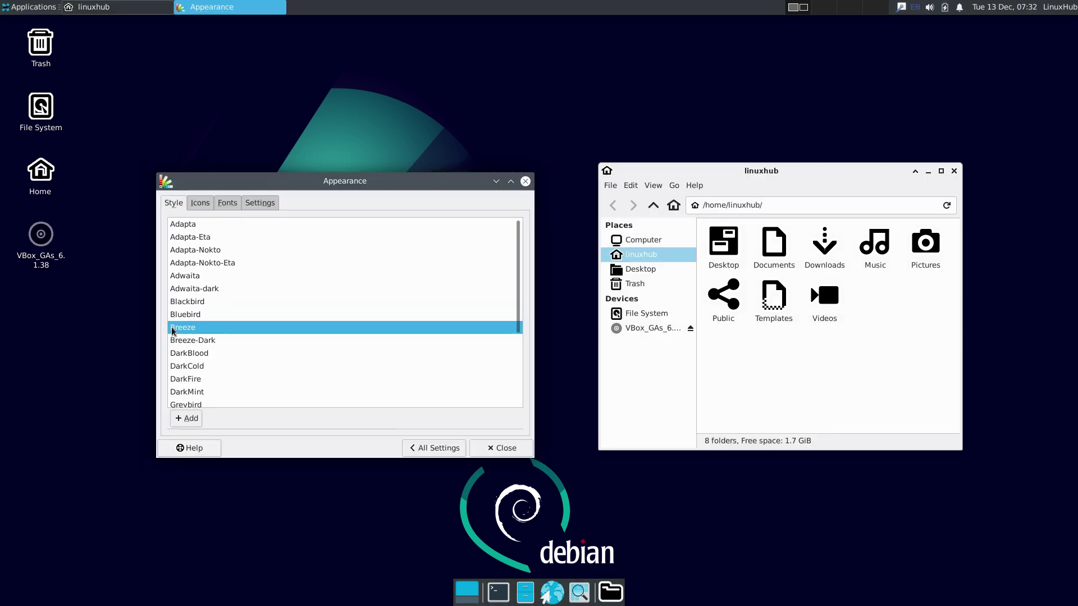
left_click(198, 339)
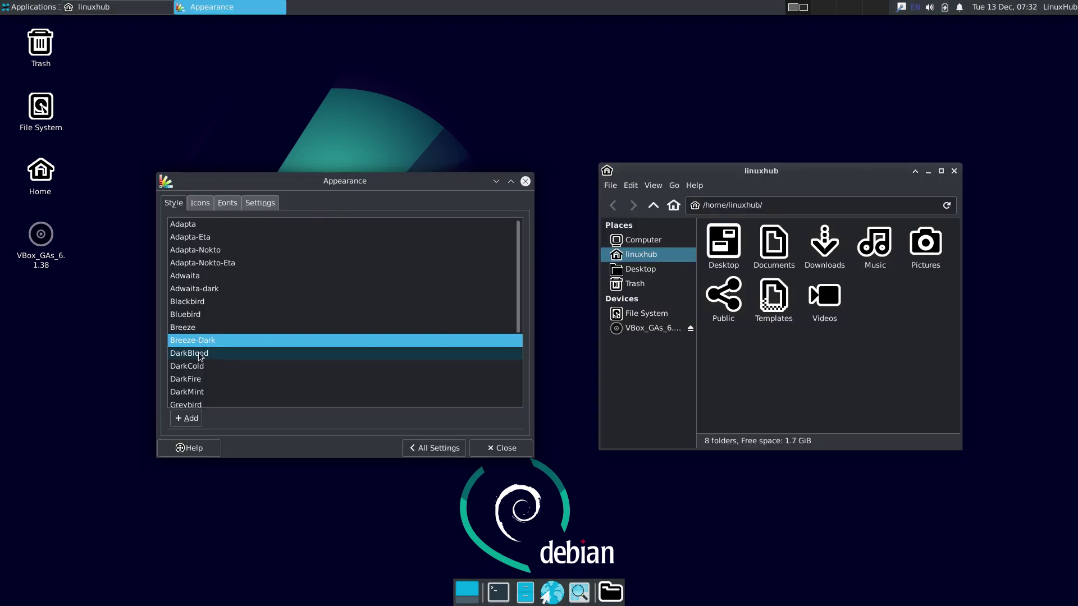
left_click(186, 357)
Step: Preview the Dark, Greybird, High Contrast and Materia styles, applying Materia-dark-compact
scroll(240, 353, "down", 4)
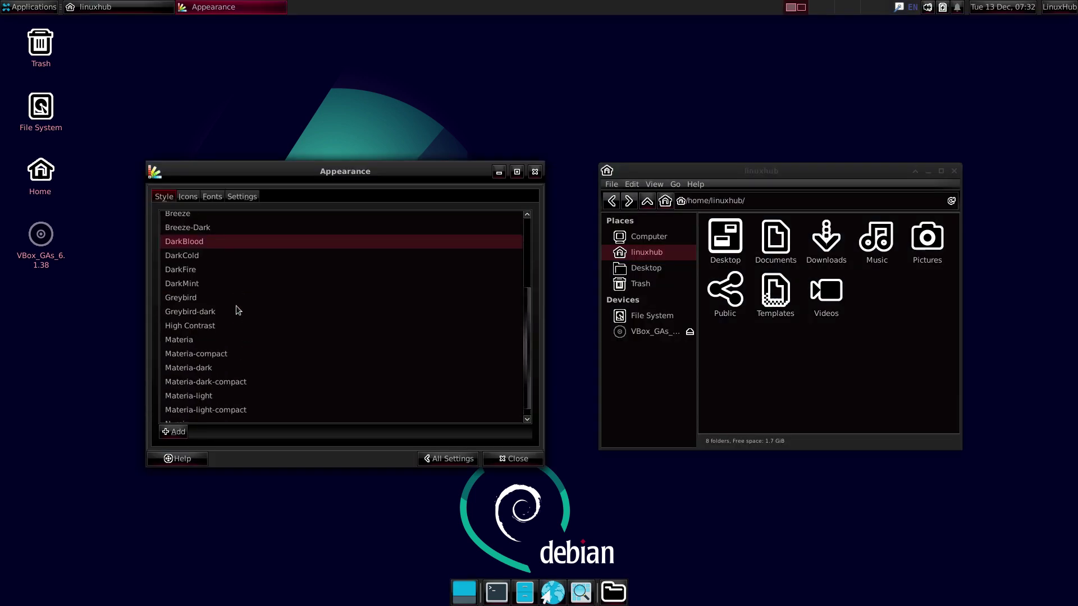
left_click(182, 256)
left_click(187, 275)
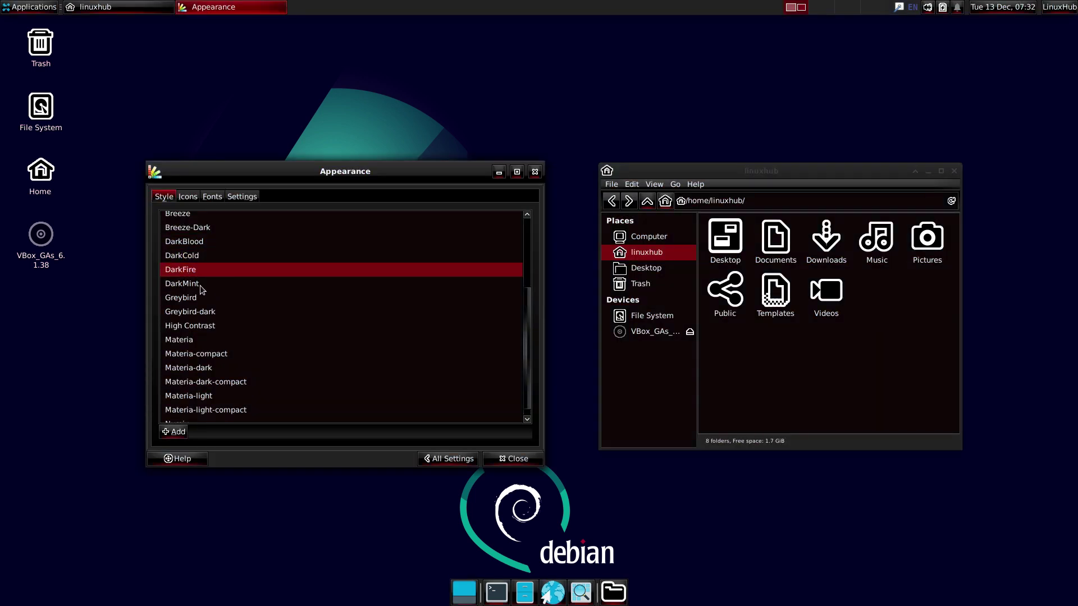
left_click(187, 285)
left_click(185, 299)
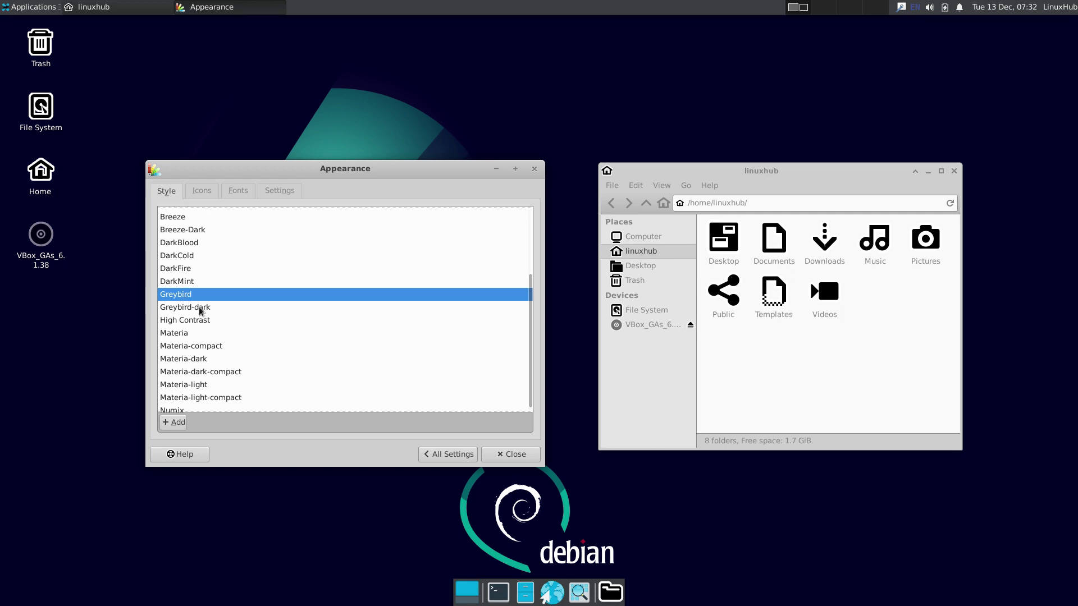
left_click(201, 309)
left_click(201, 320)
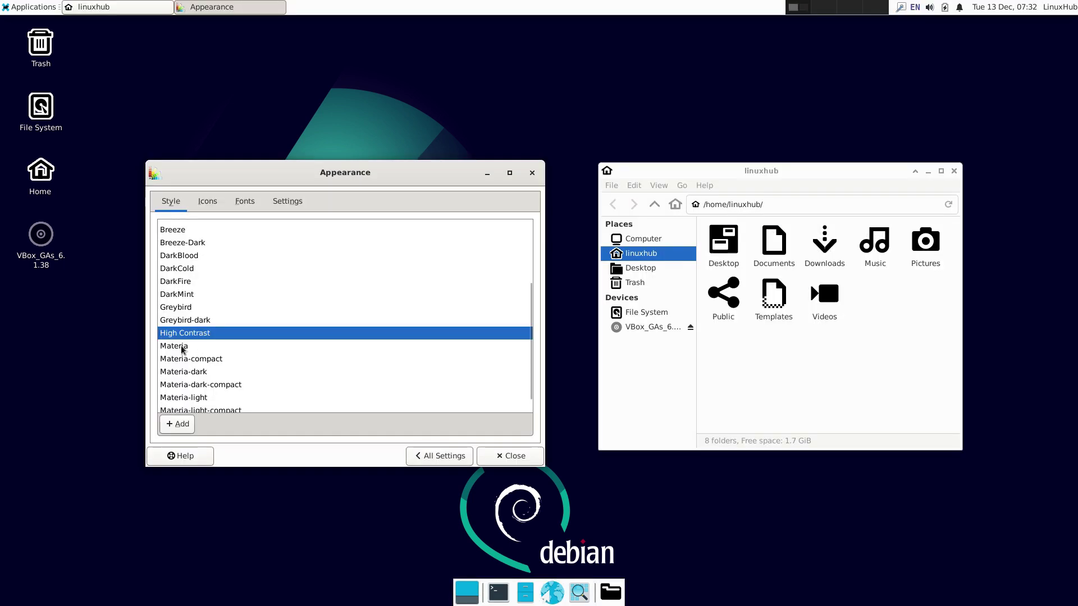
left_click(194, 360)
left_click(213, 375)
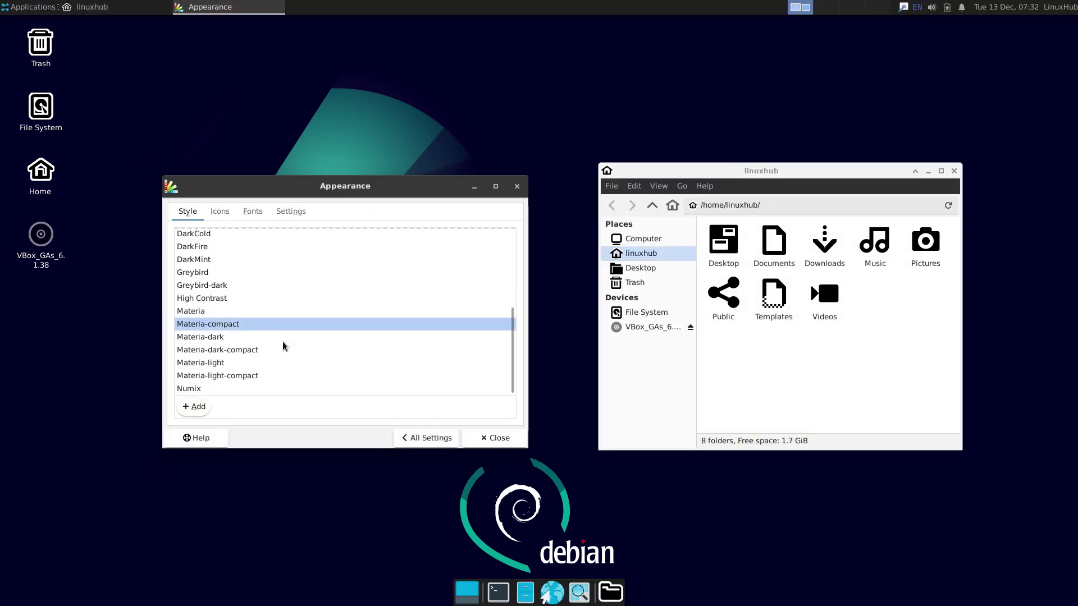
left_click(212, 337)
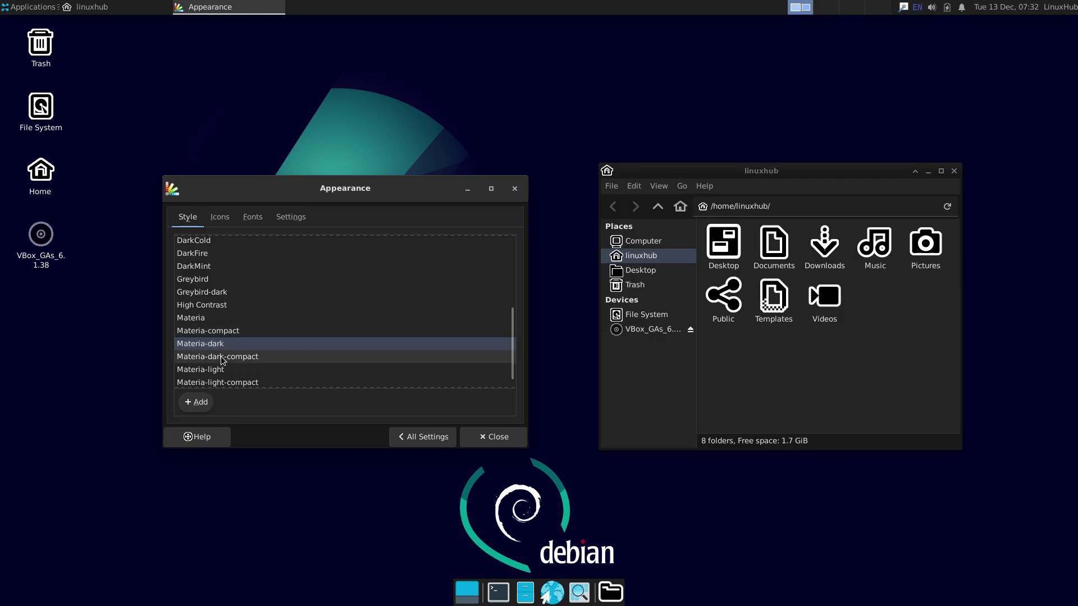
left_click(223, 357)
Step: Apply the bloom icon theme, then close the settings manager and home folder
left_click(219, 211)
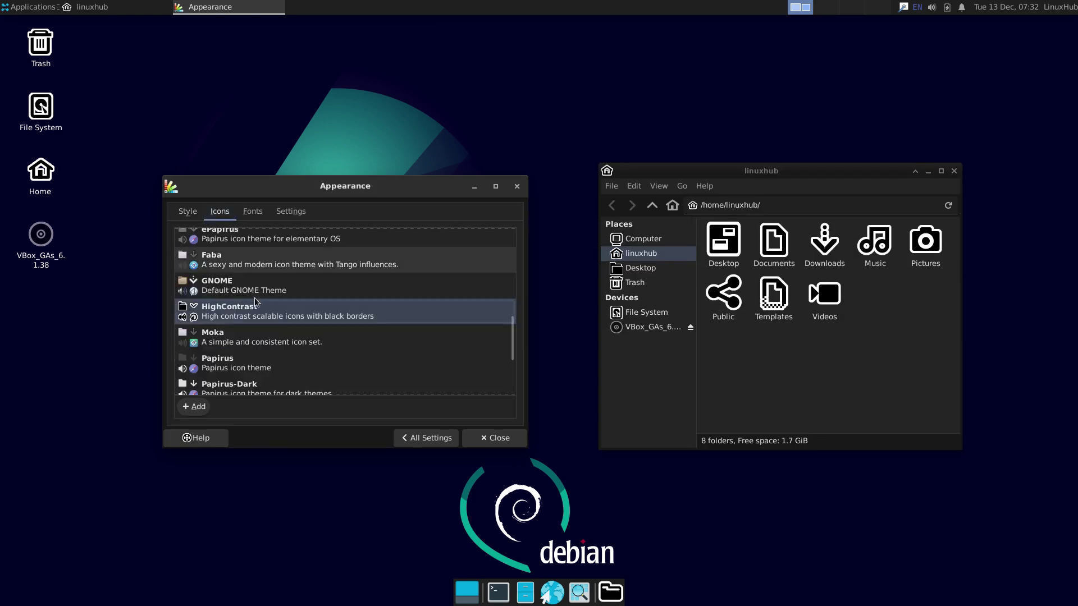
left_click(223, 269)
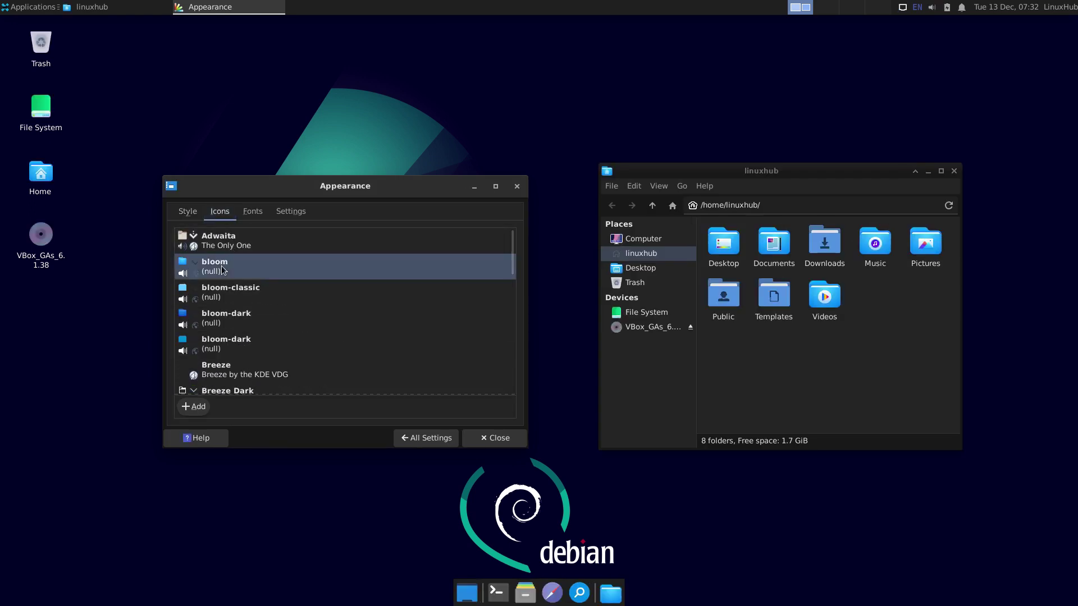
left_click(251, 218)
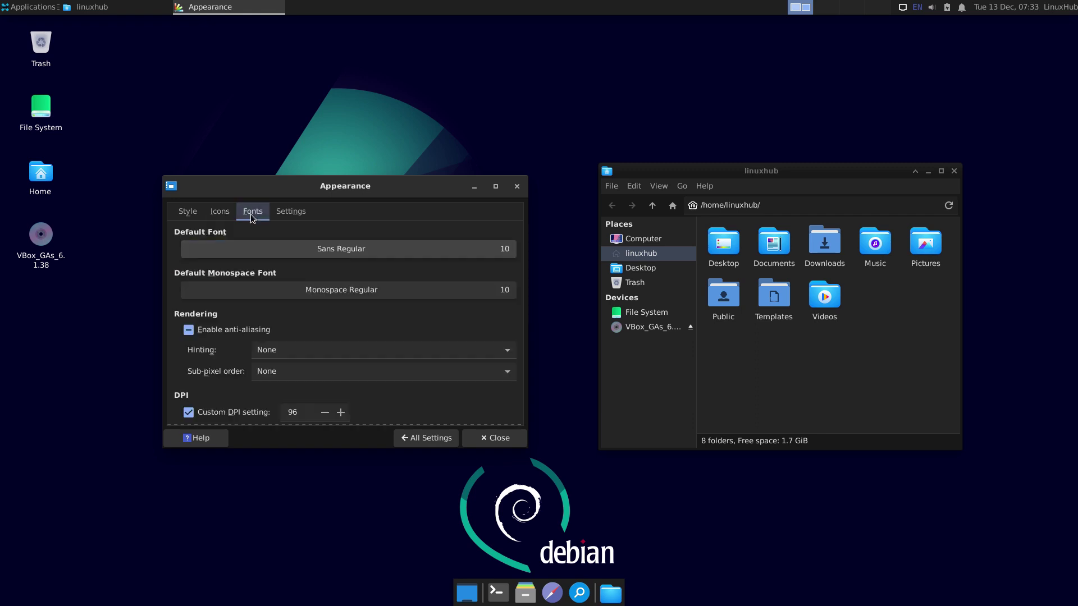
left_click(292, 213)
left_click(417, 438)
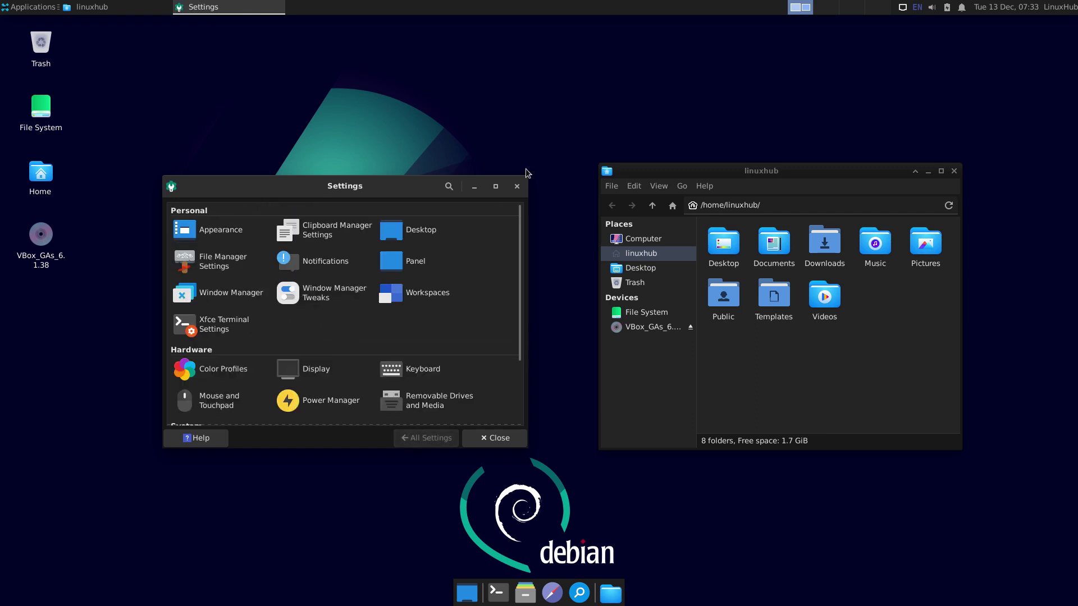
left_click(517, 187)
left_click(954, 173)
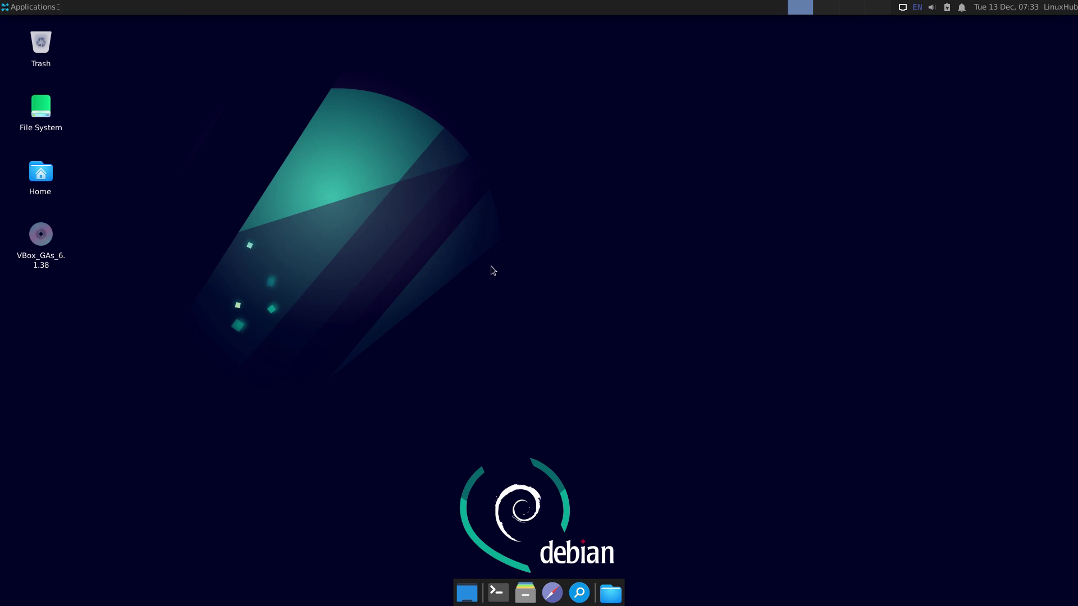
Step: Open Desktop Settings and set the wallpaper folder to /usr/share/backgrounds
right_click(491, 265)
left_click(528, 418)
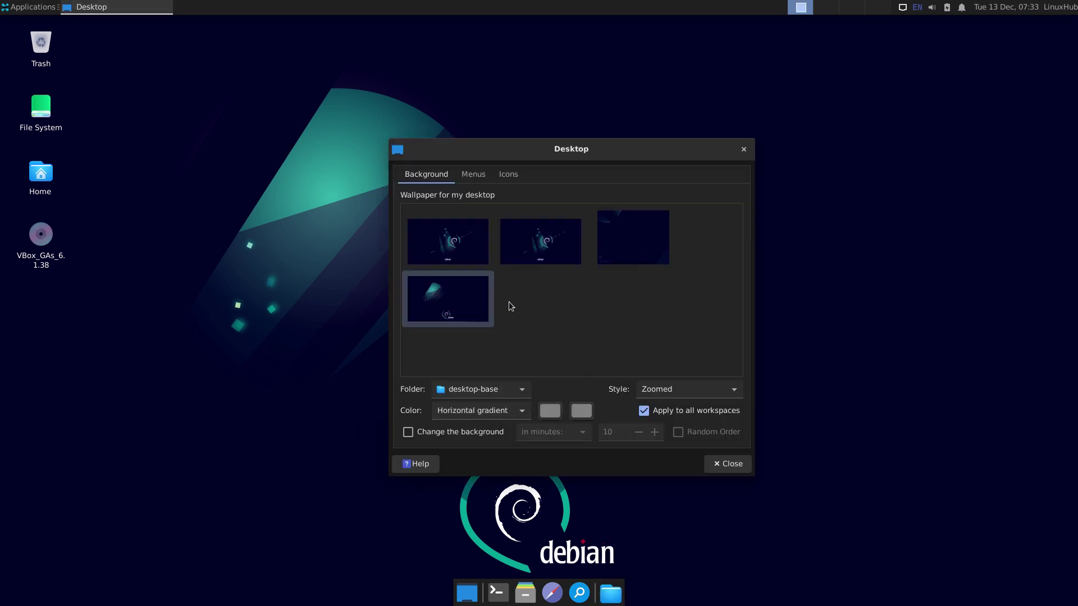
left_click(493, 392)
left_click(463, 410)
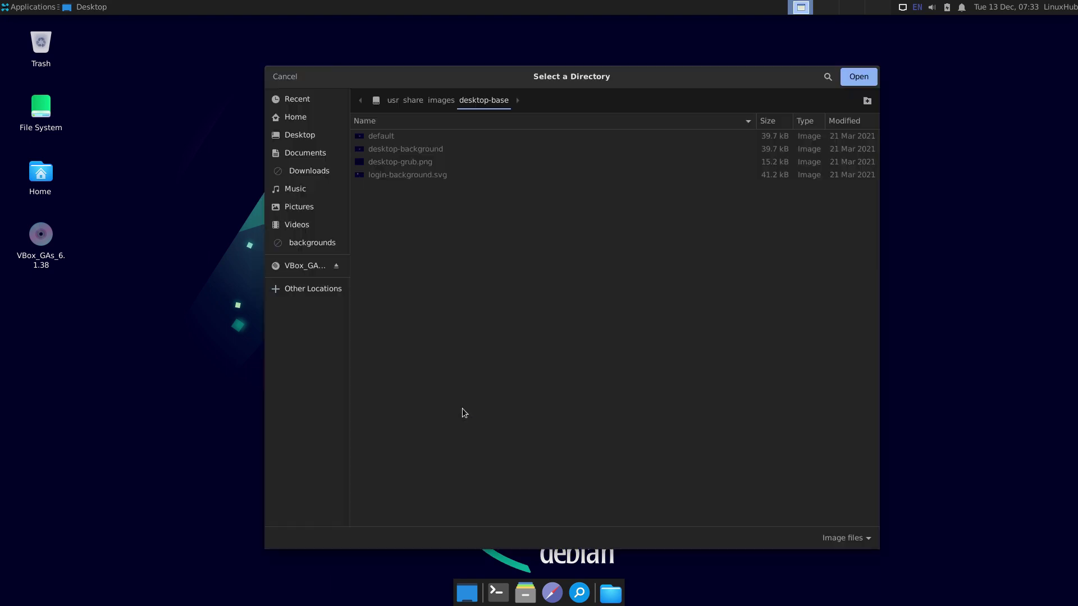
left_click(337, 116)
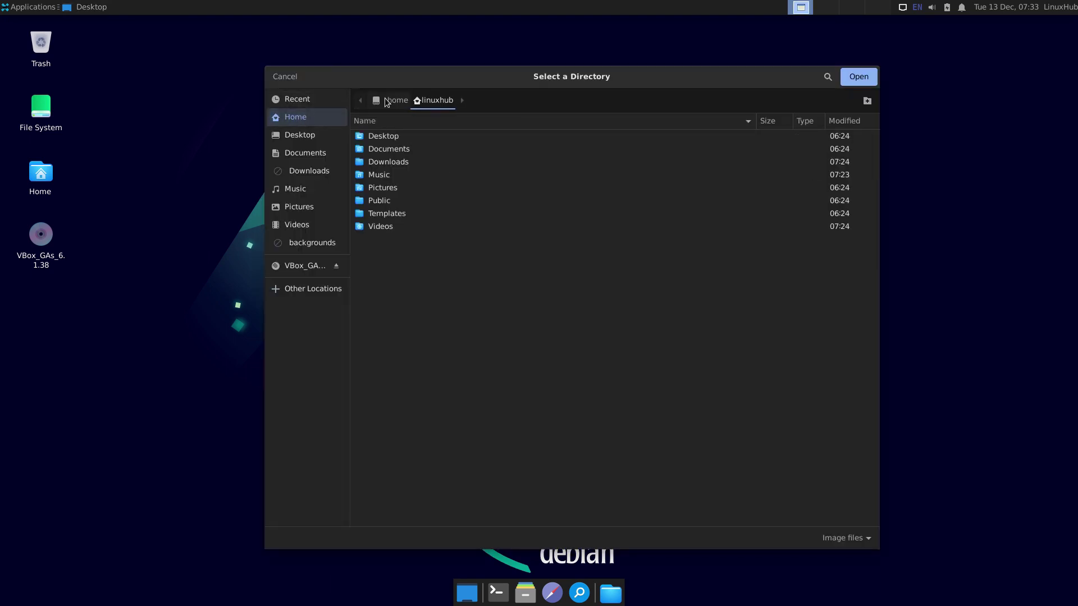
left_click(386, 102)
double_click(375, 381)
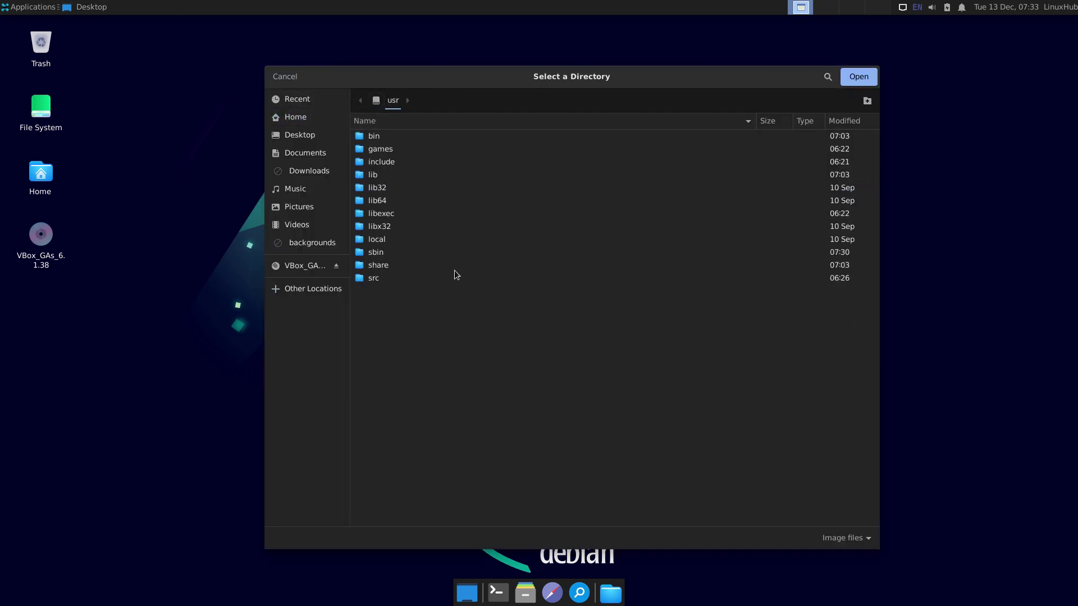
double_click(380, 265)
left_click(391, 342)
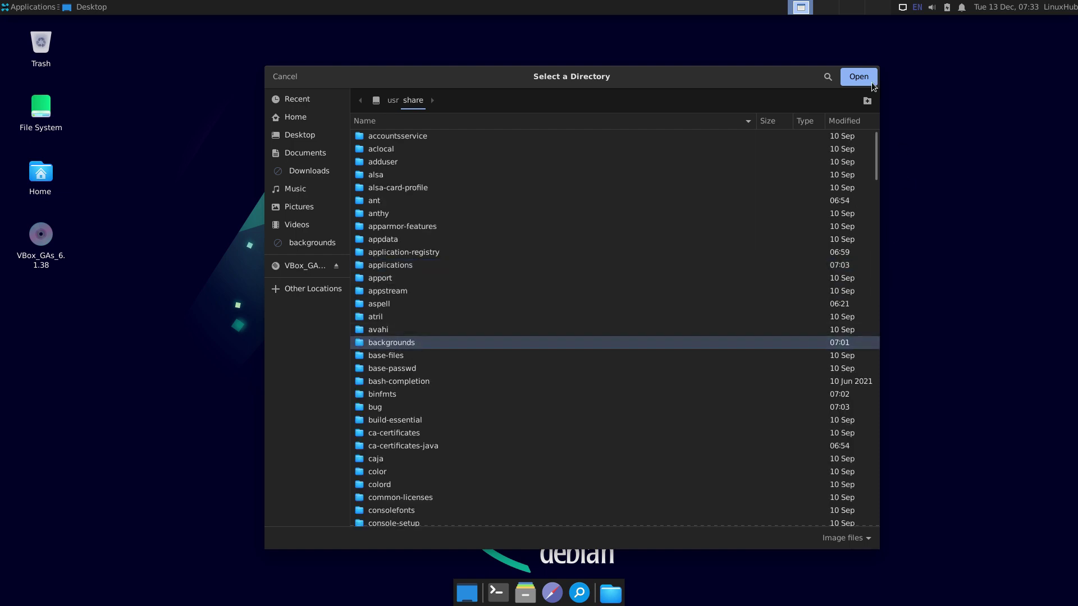
left_click(872, 82)
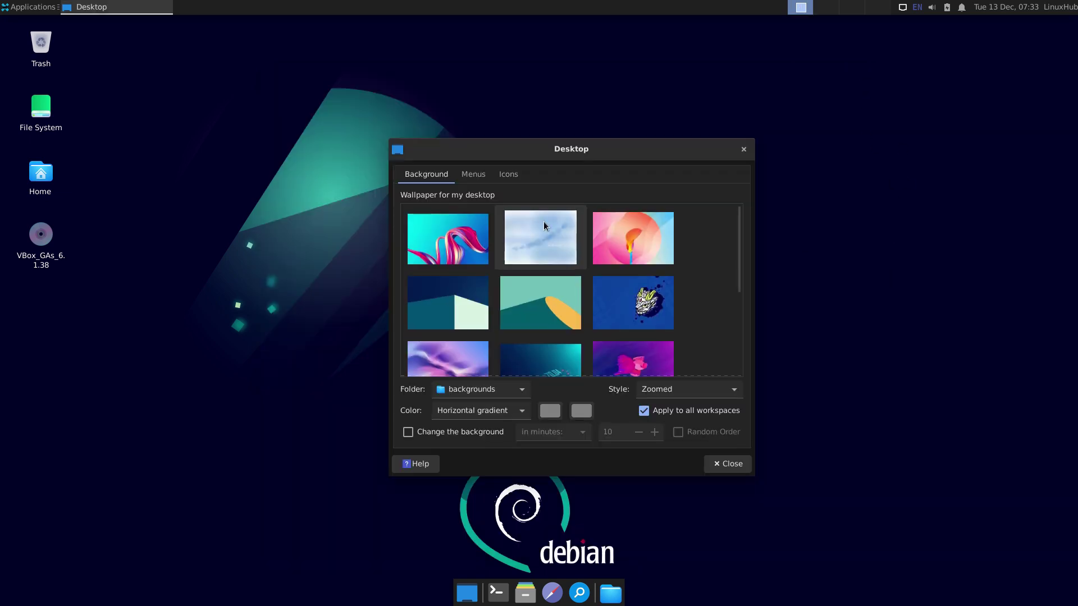
Step: Preview several backgrounds and set the purple wave as wallpaper
left_click(441, 233)
left_click(618, 231)
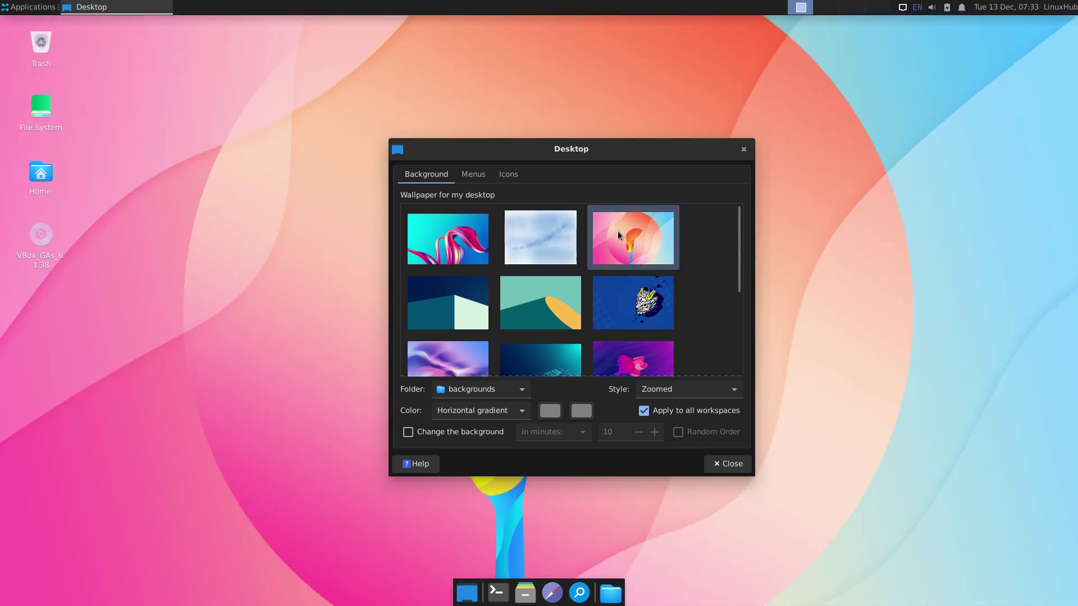
left_click(623, 292)
left_click(556, 312)
left_click(461, 315)
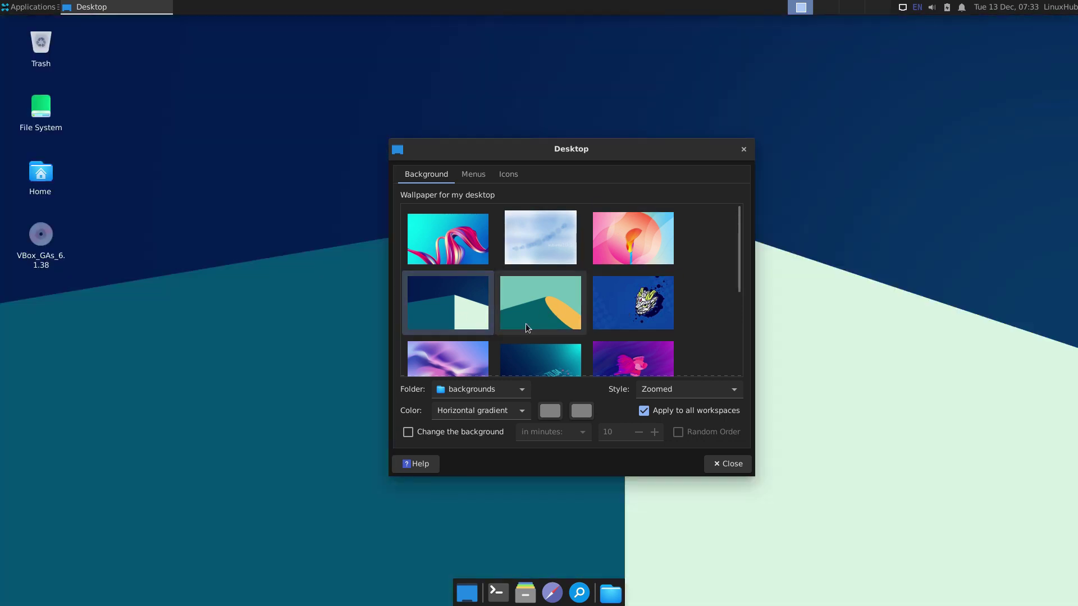
scroll(525, 323, "down", 3)
left_click(450, 299)
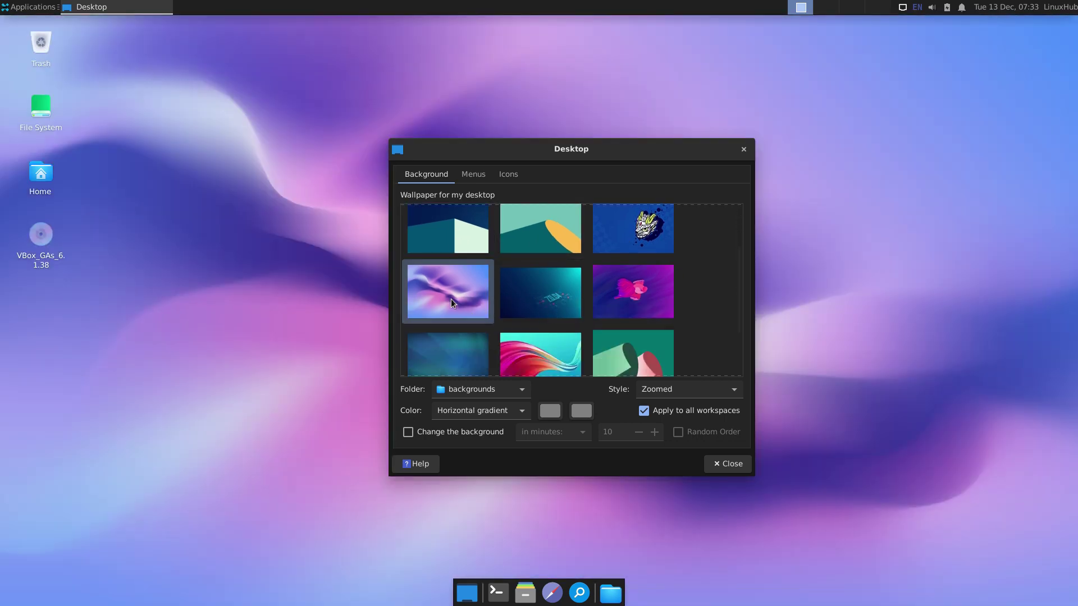
Step: Hide the Home, File System, Trash and Removable Devices desktop icons, then close
left_click(508, 174)
left_click(428, 415)
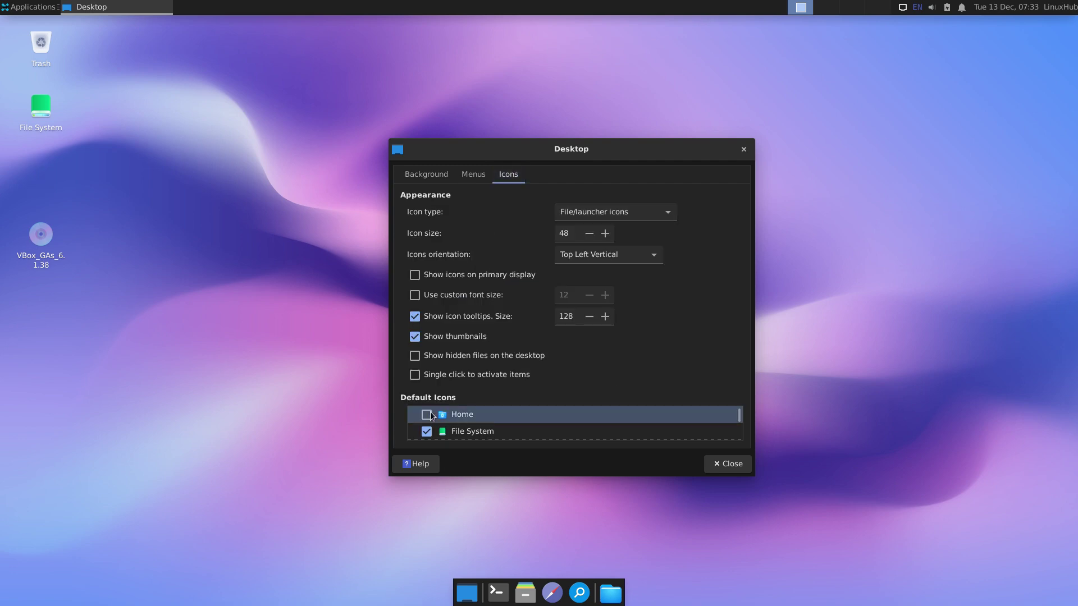
left_click(428, 431)
scroll(459, 425, "down", 3)
left_click(429, 423)
left_click(428, 437)
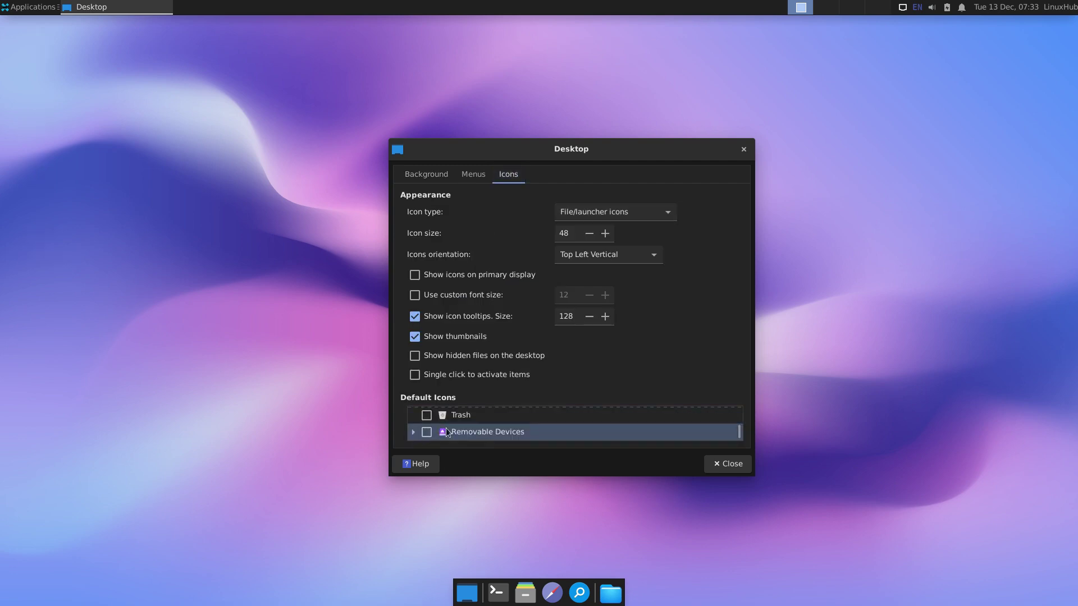
left_click(730, 464)
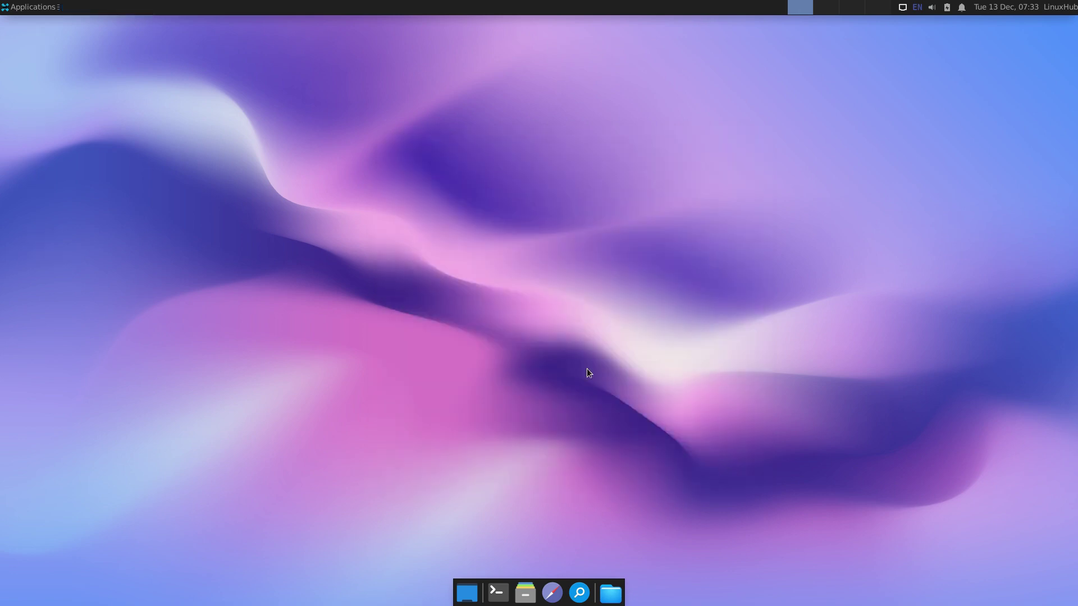
Step: Open Panel Preferences and remove the dock panel (Panel 2)
right_click(541, 598)
mouse_move(594, 571)
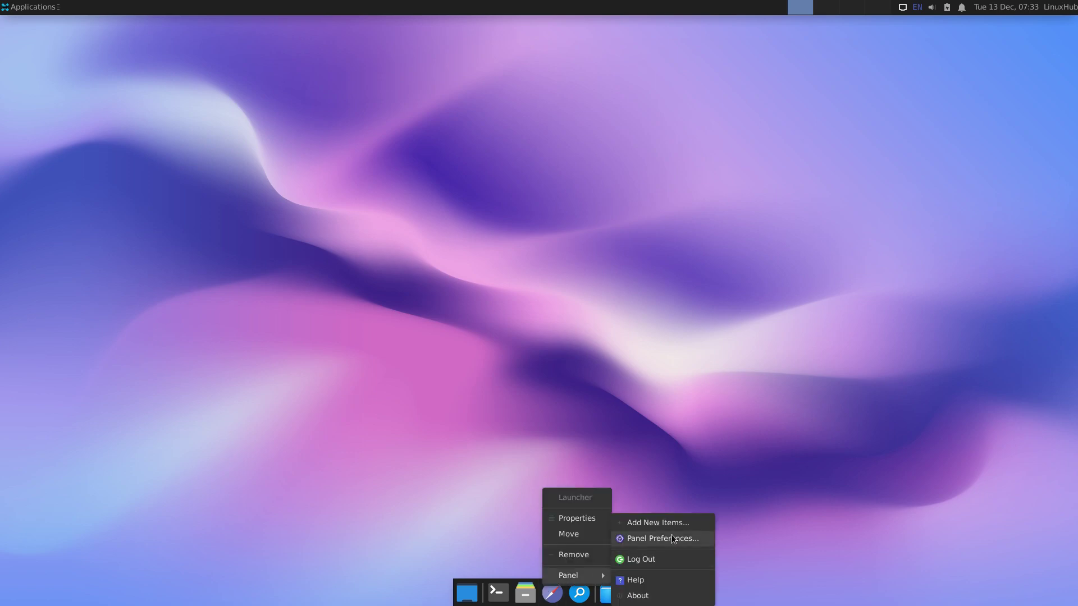
left_click(671, 535)
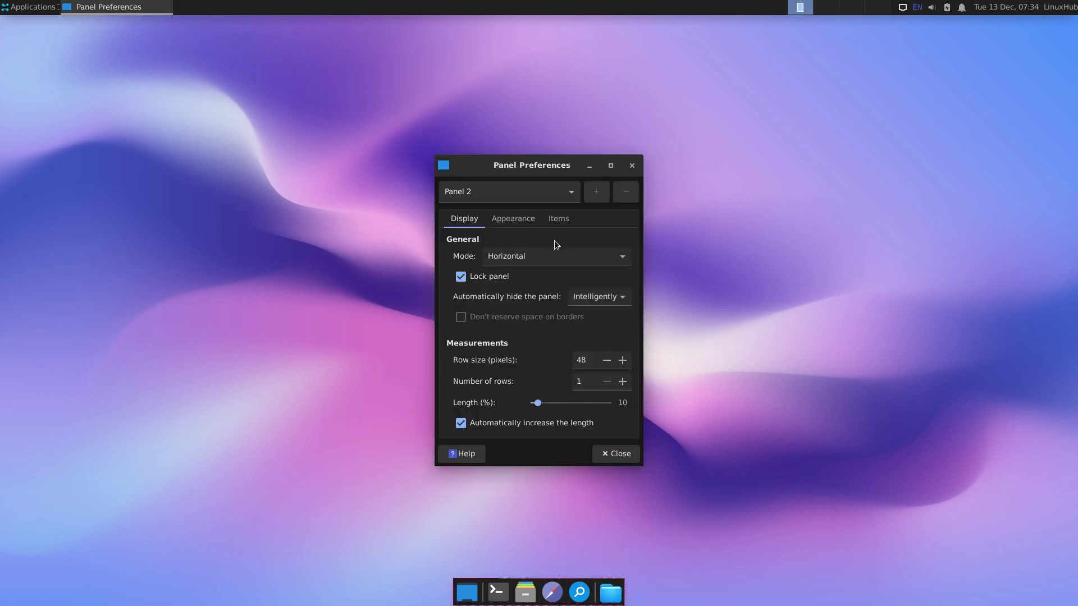
left_click(627, 191)
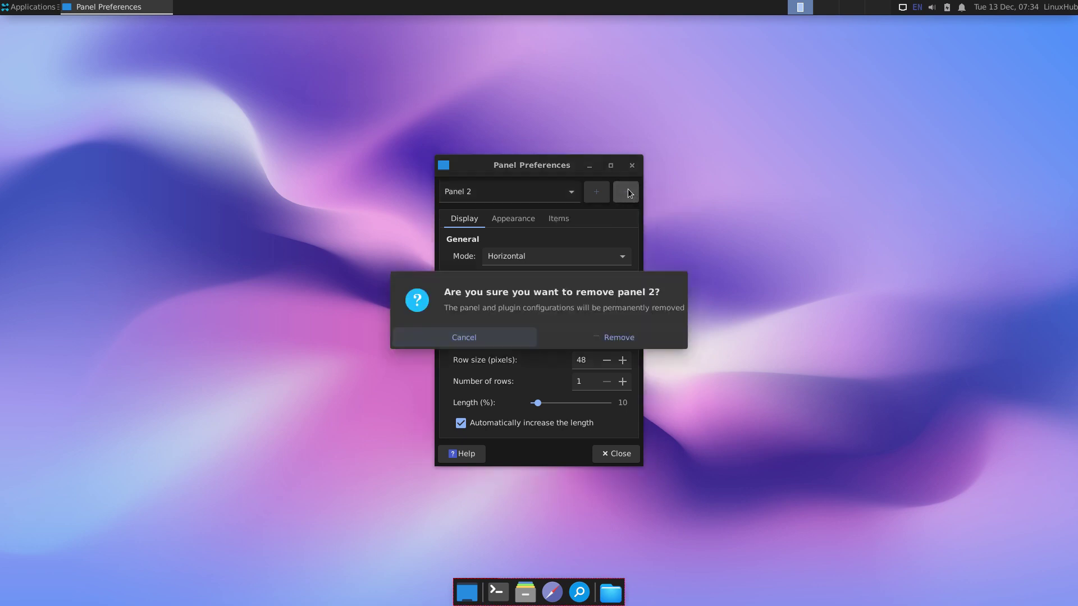
left_click(597, 332)
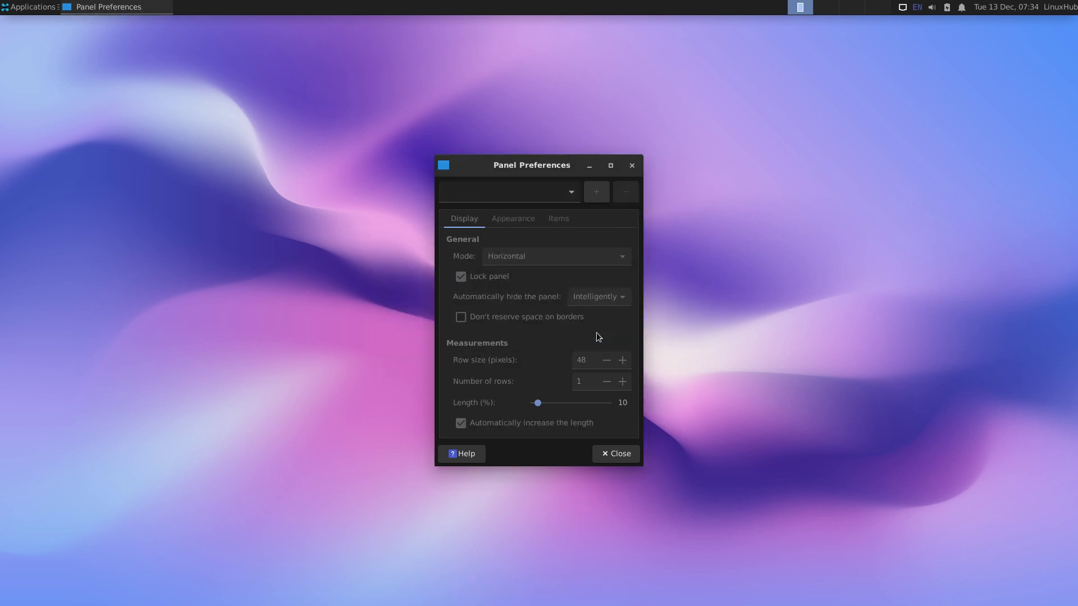
Step: Unlock Panel 1 and drag it to the bottom screen edge
left_click(552, 196)
left_click(456, 277)
left_click(521, 200)
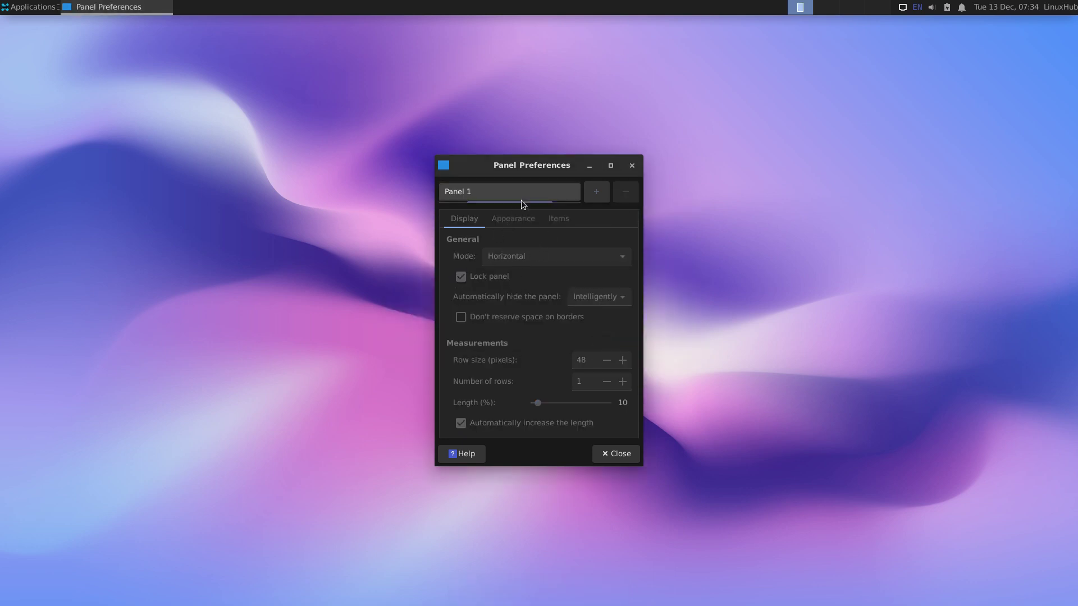
left_click(511, 191)
left_click(462, 278)
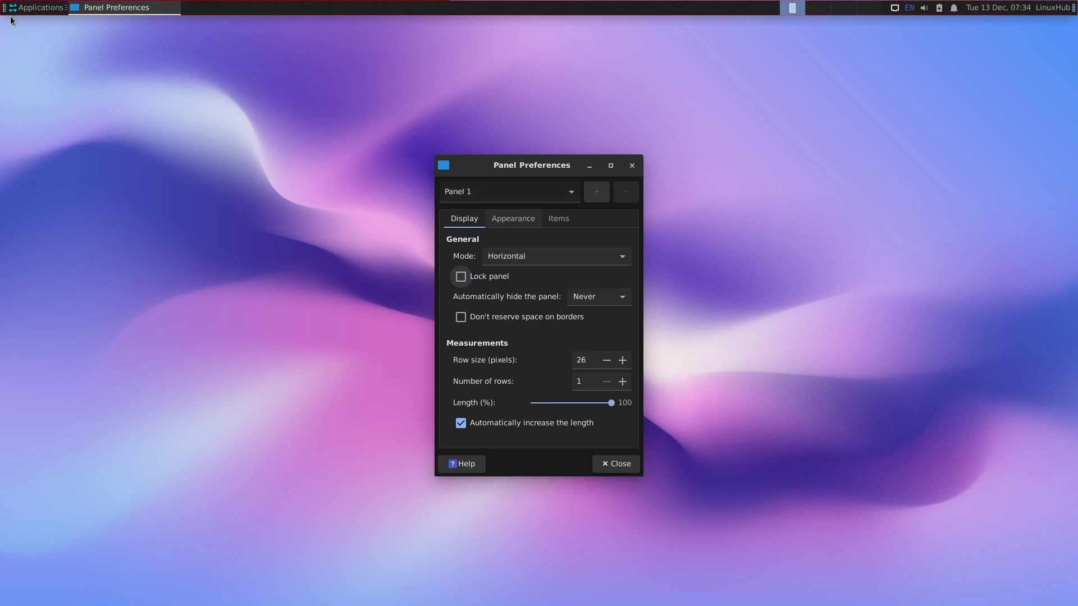
left_click_drag(5, 9, 2, 599)
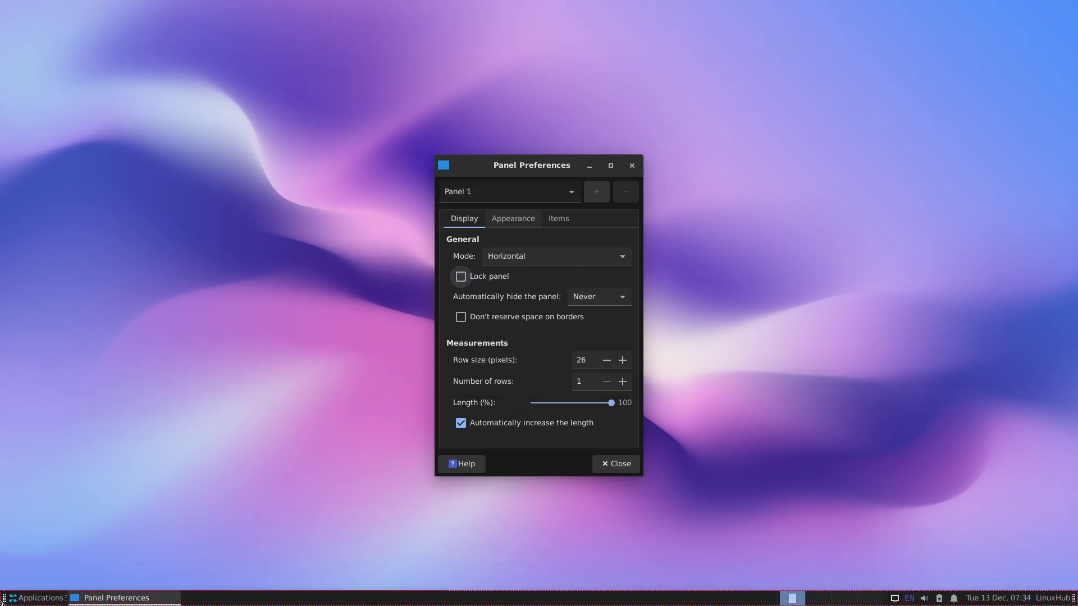
Step: Remove the Applications Menu item from Panel 1
left_click(558, 218)
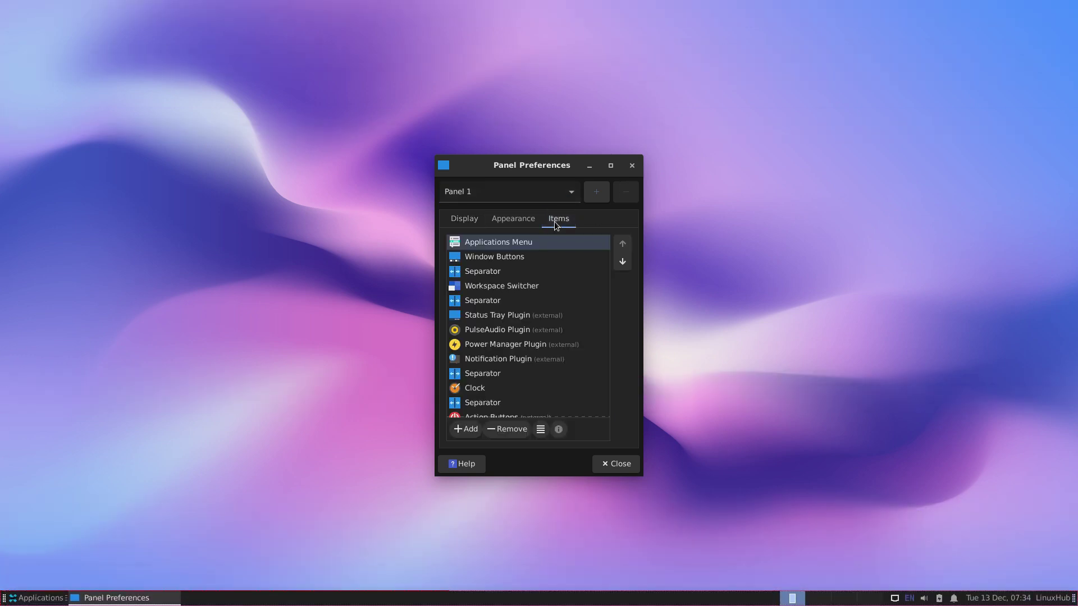
left_click(519, 244)
left_click(519, 430)
left_click(615, 349)
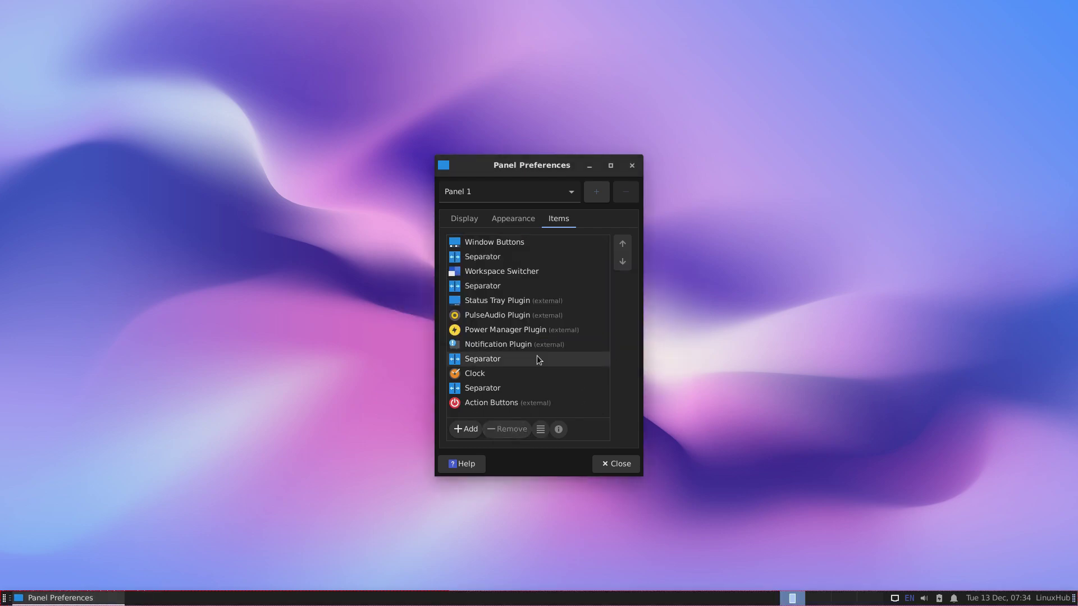
Step: Add the Whisker Menu plugin to Panel 1
left_click(460, 429)
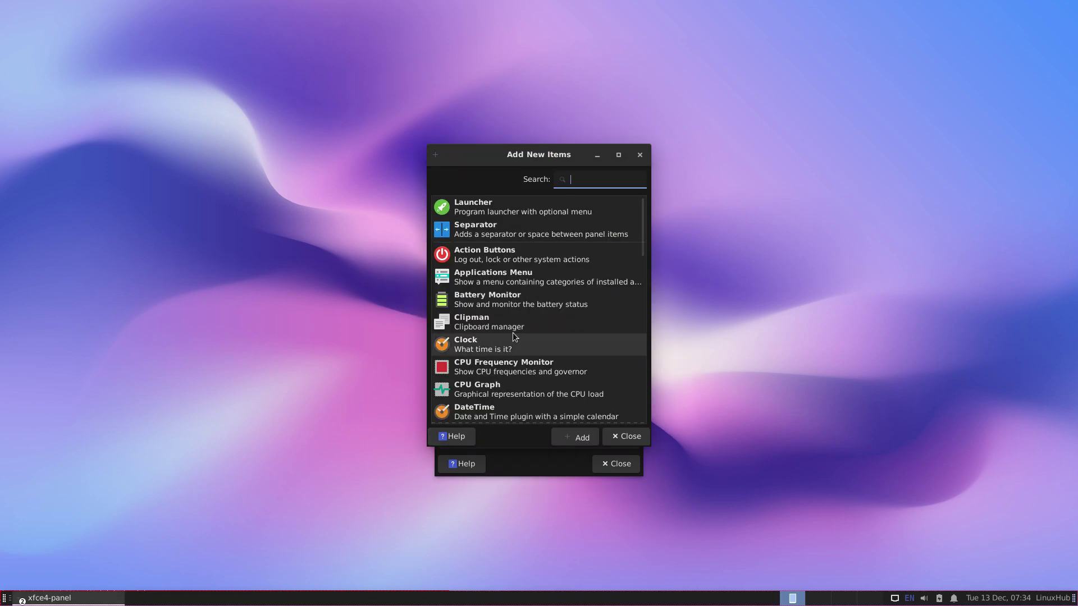
scroll(514, 331, "down", 12)
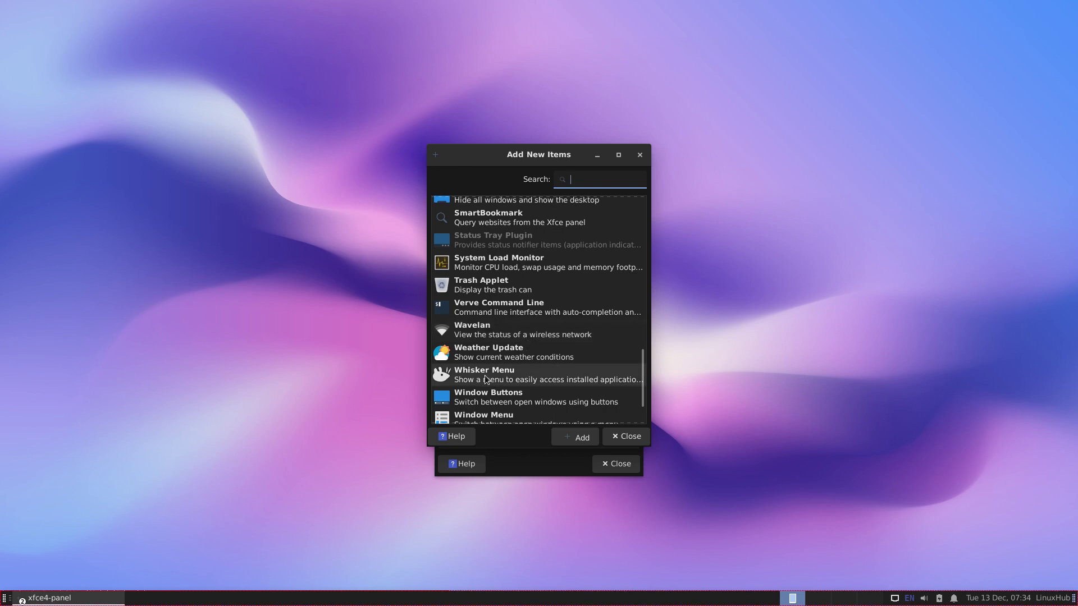
left_click(487, 376)
left_click(582, 438)
left_click(626, 437)
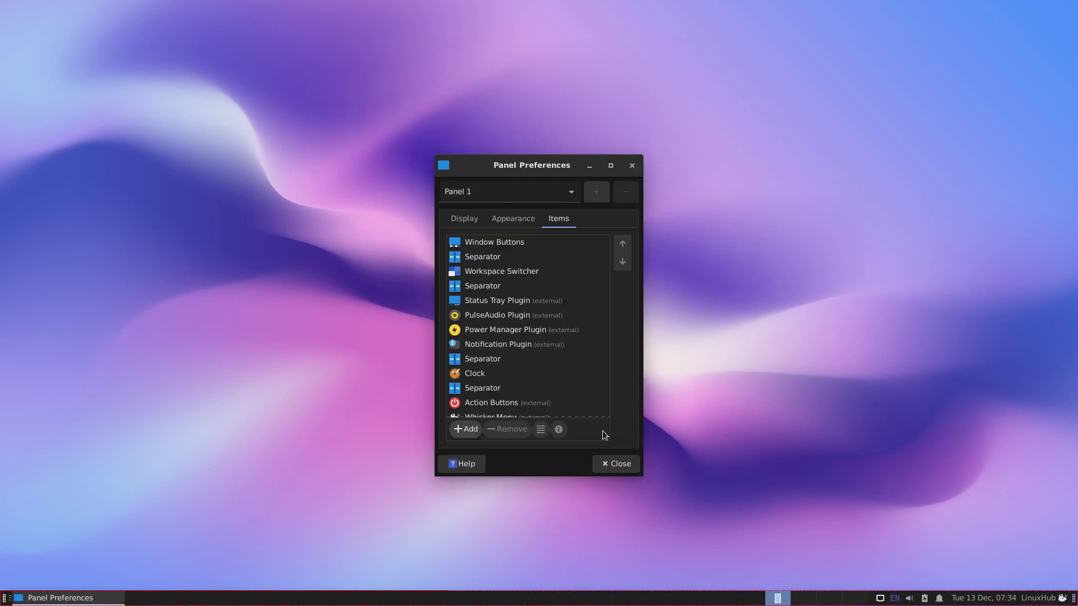
Step: Move the Whisker Menu to the first position, relock the panel and close preferences
scroll(503, 381, "down", 1)
left_click(494, 409)
left_click(623, 244)
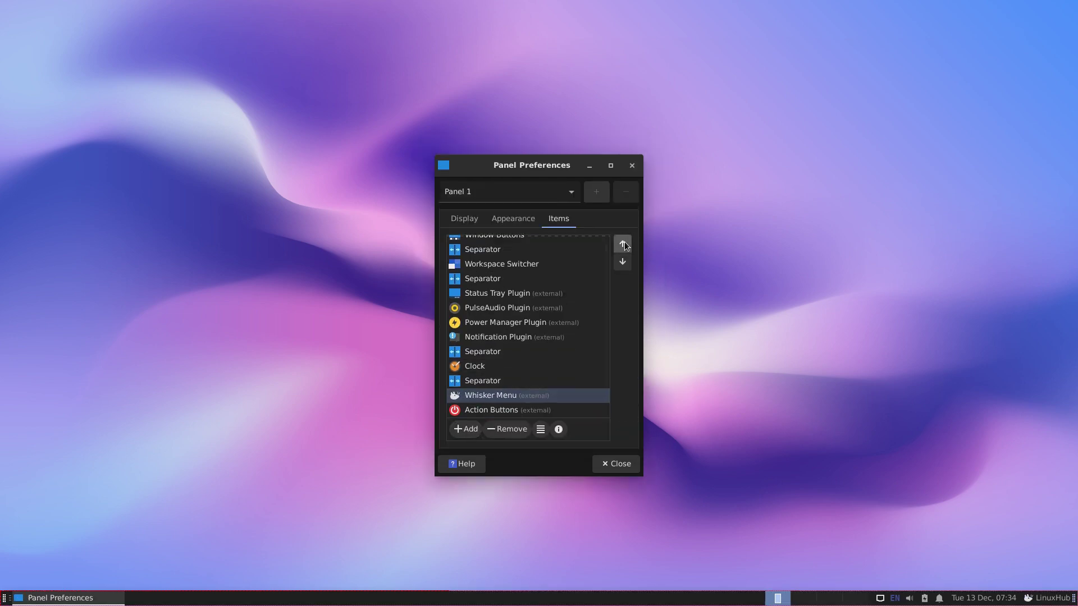
left_click(623, 244)
left_click(622, 245)
left_click(623, 244)
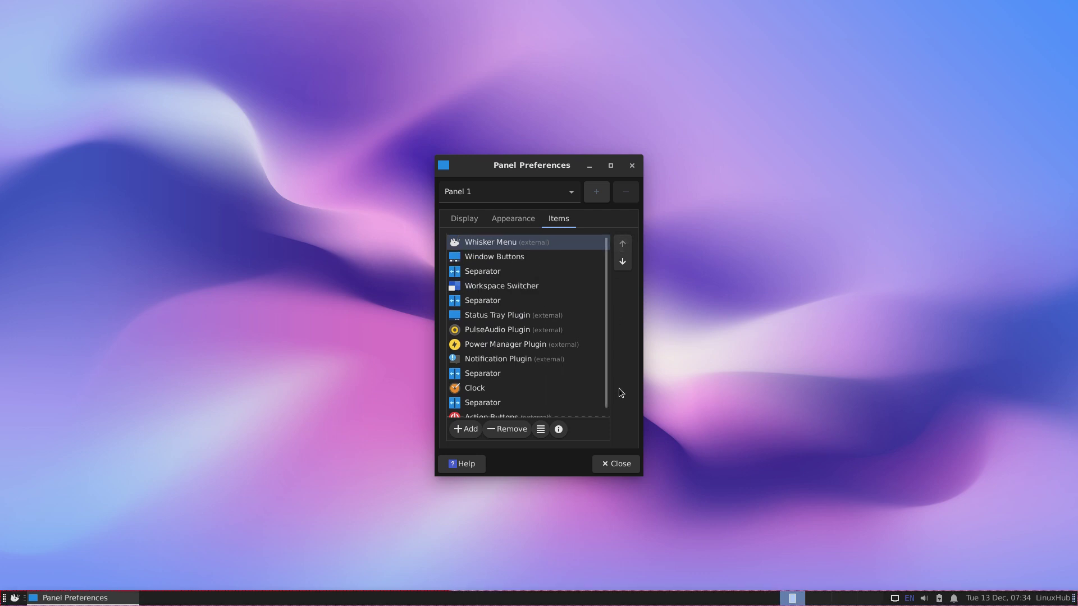
left_click(464, 219)
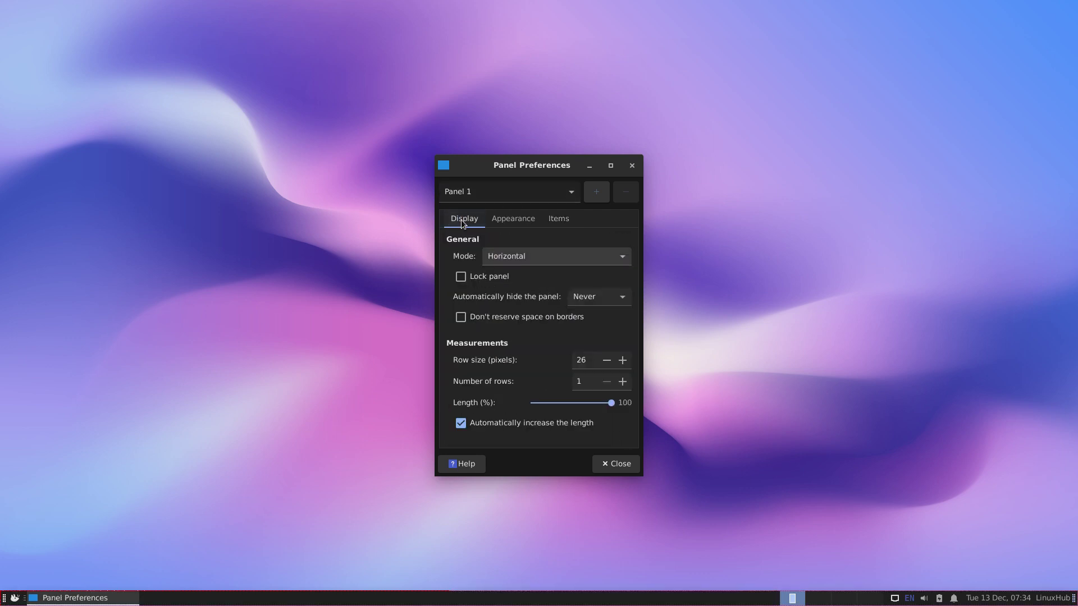
left_click(461, 278)
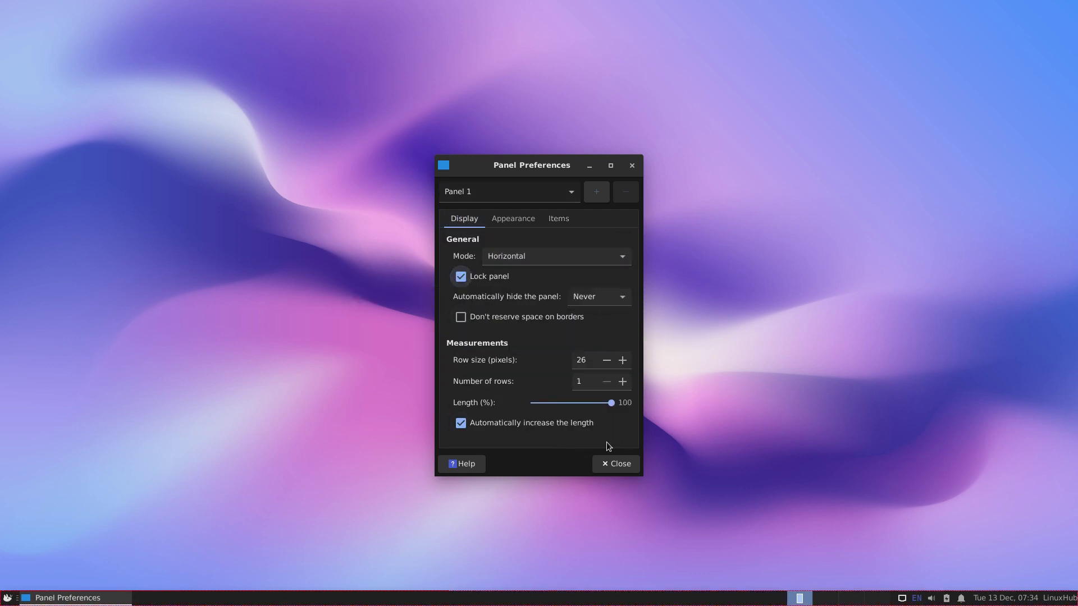
left_click(616, 465)
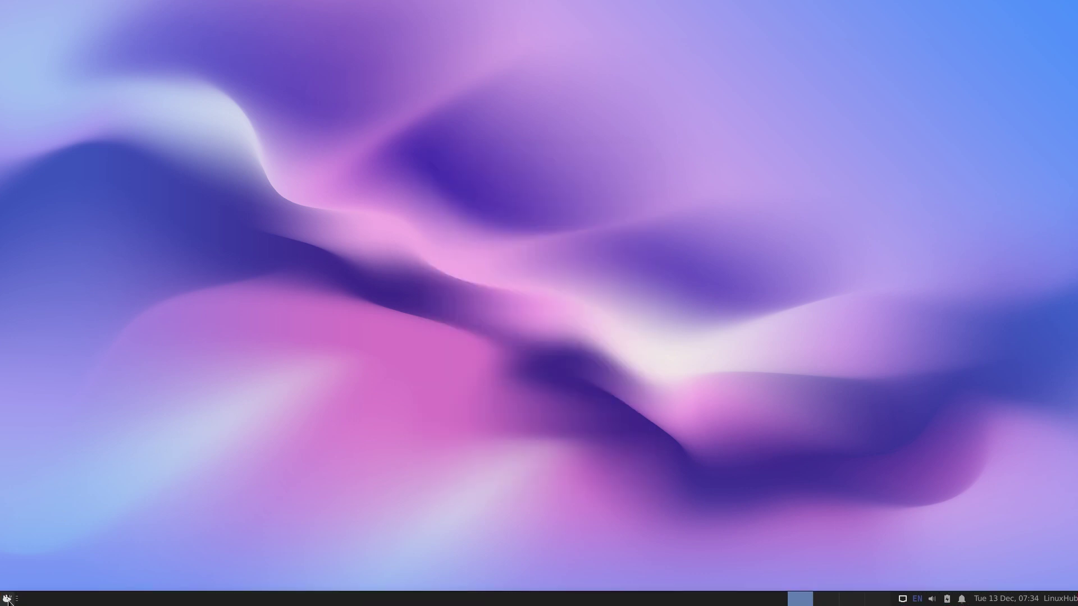
Step: From Whisker Menu Appearance settings, preview Numix and Adwaita-dark, then apply Blackbird
left_click(7, 599)
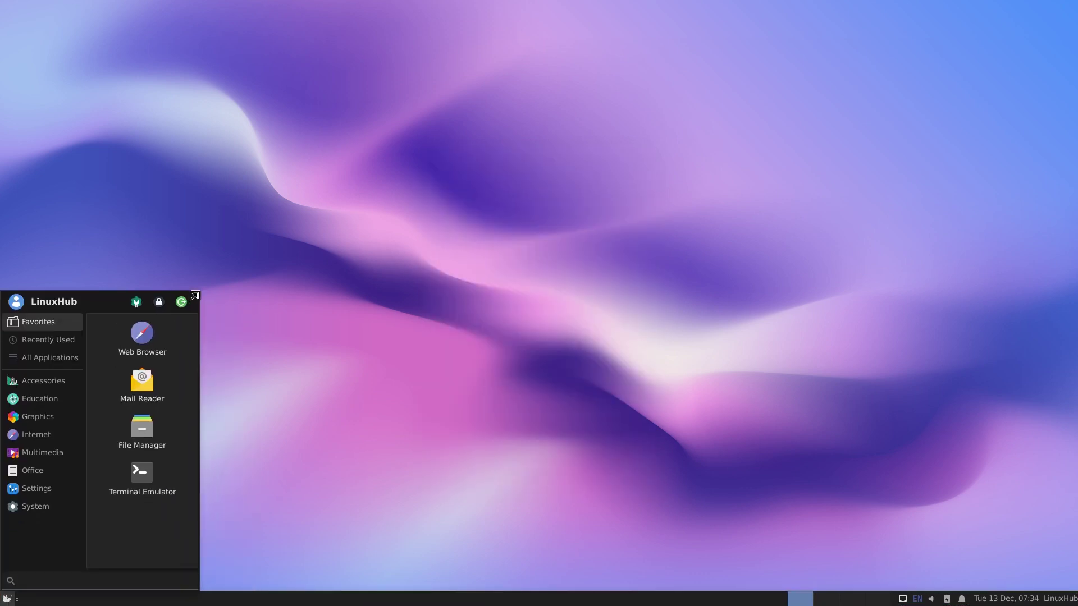
left_click(136, 302)
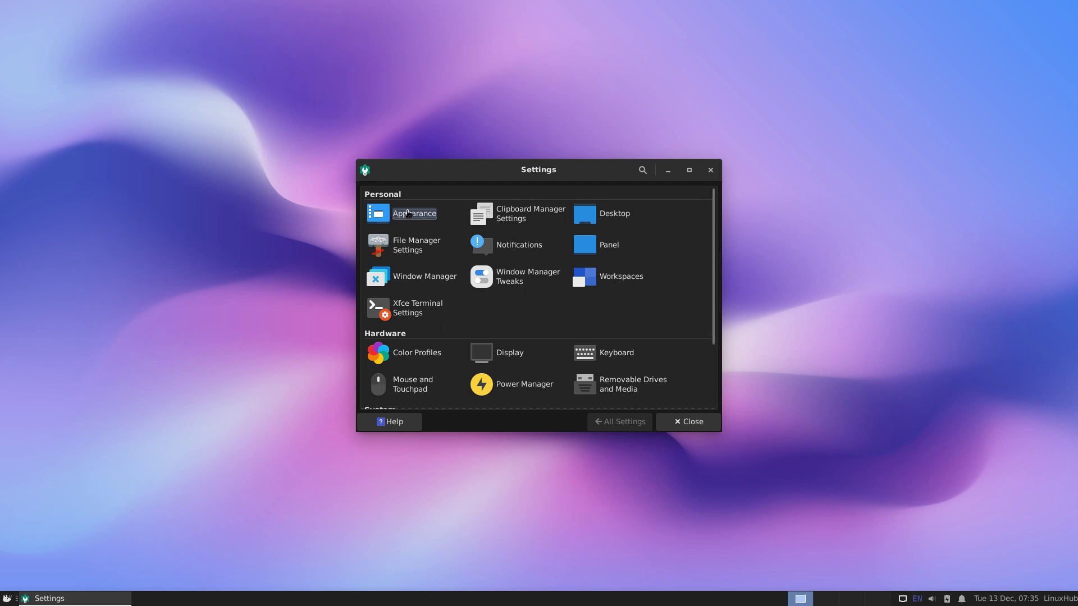
left_click(408, 214)
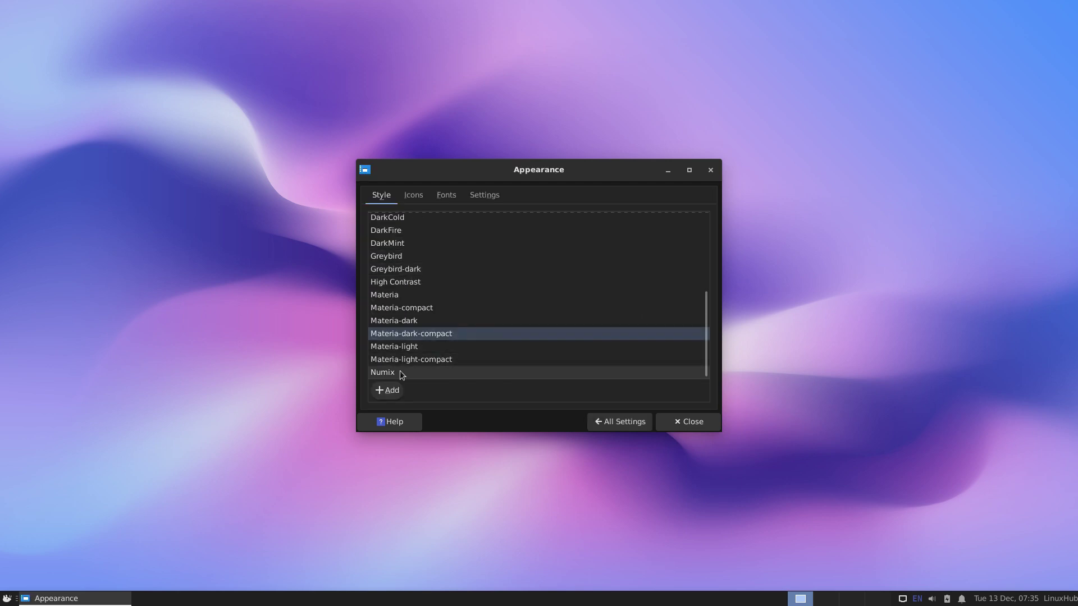
left_click(393, 373)
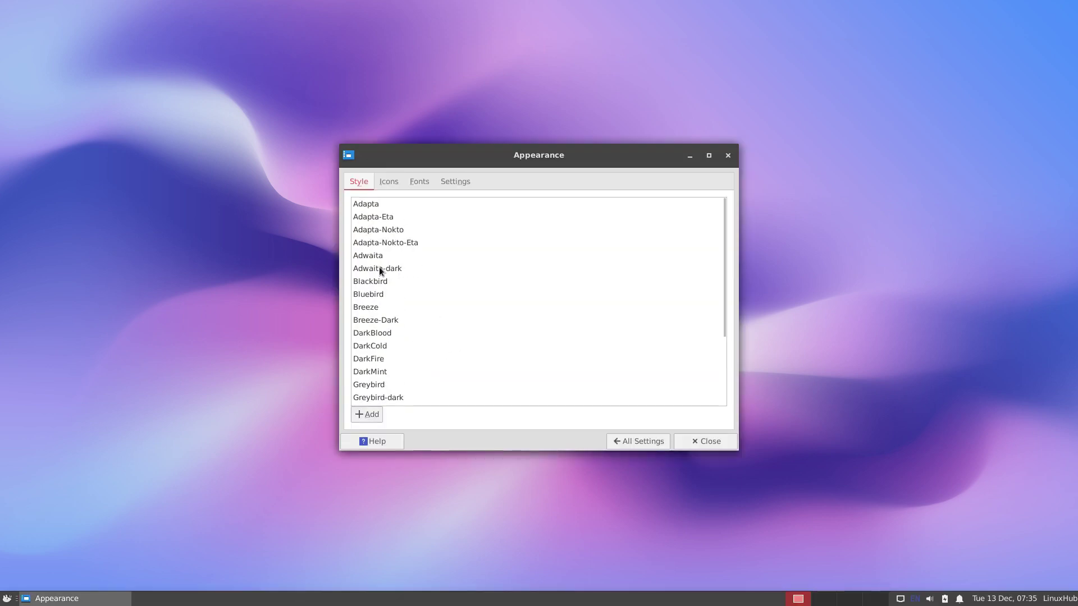
left_click(379, 269)
left_click(376, 287)
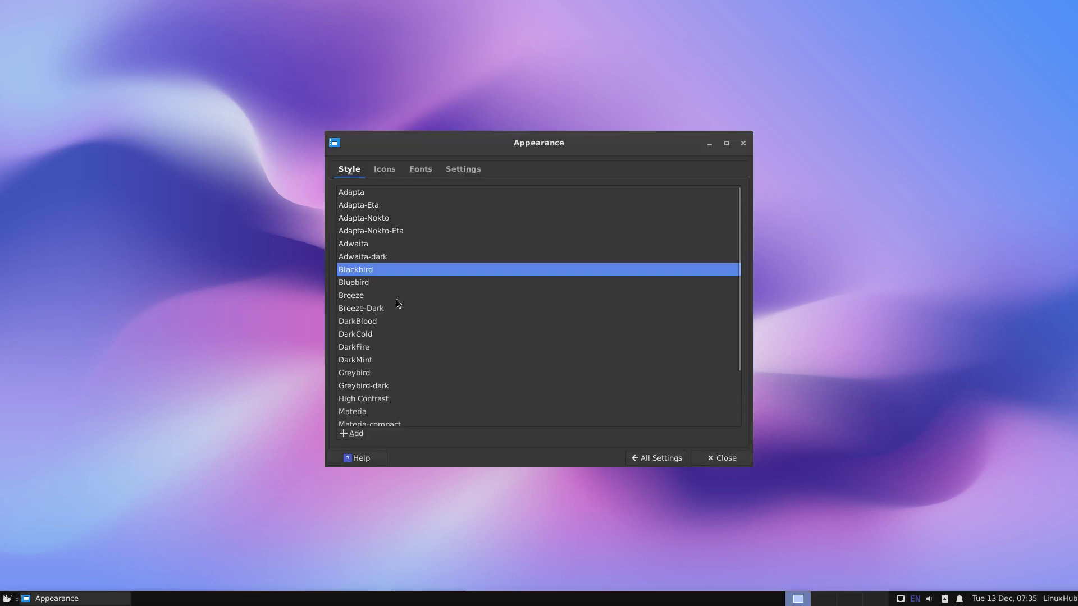
left_click(713, 459)
Step: Open and close the home folder file manager, then bring up Log Out from Whisker Menu
left_click(8, 599)
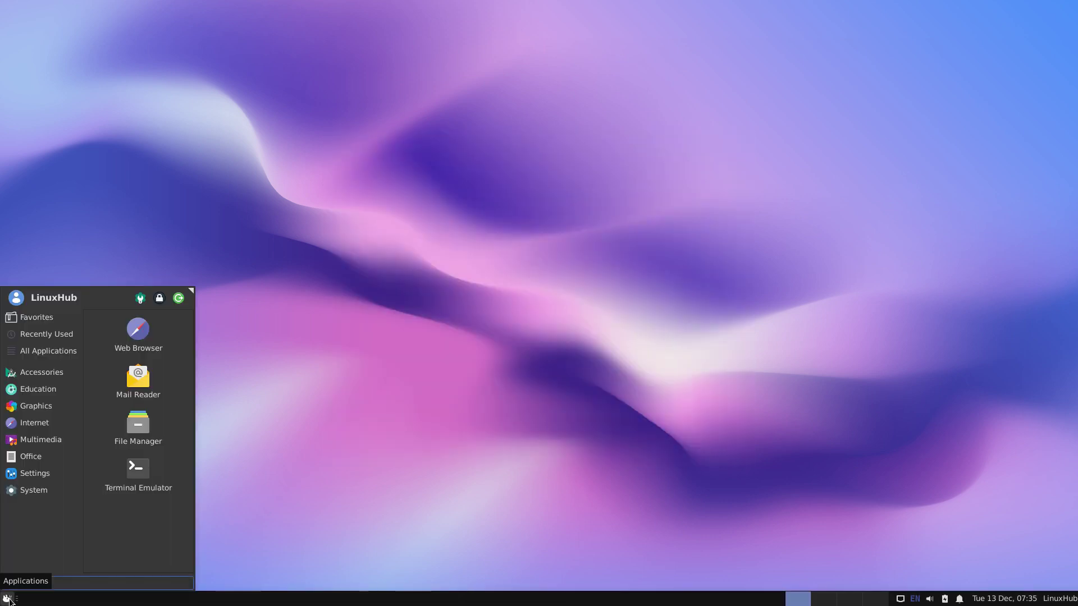
left_click(138, 428)
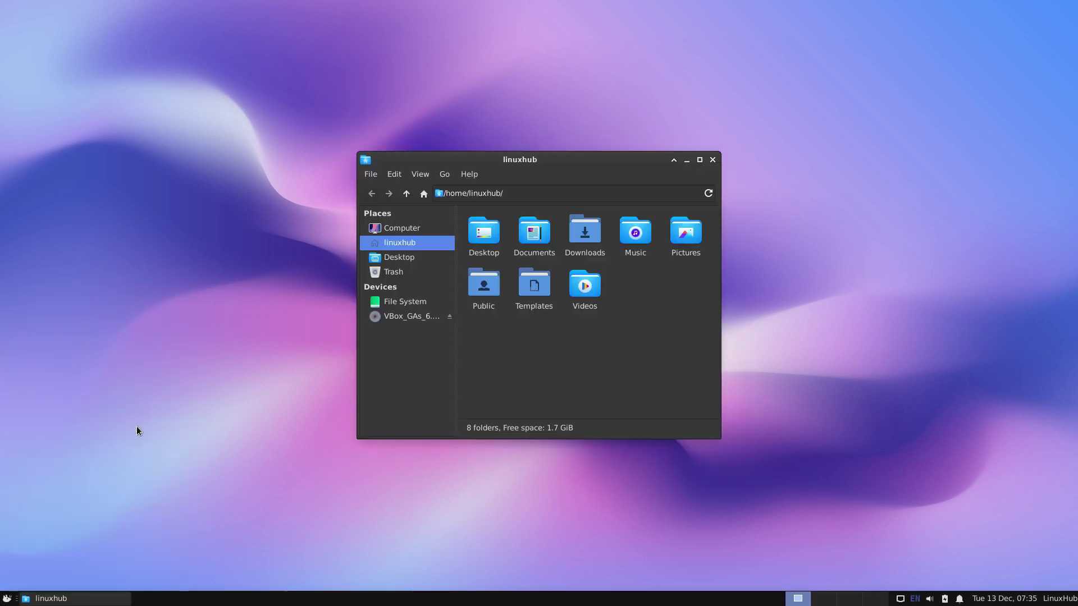
double_click(594, 156)
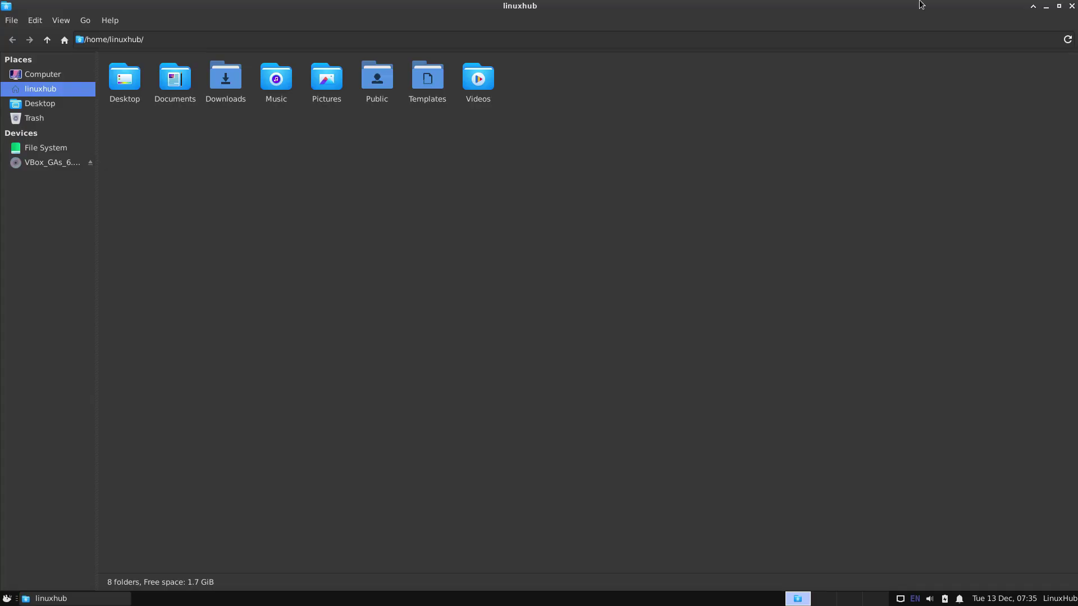
double_click(876, 11)
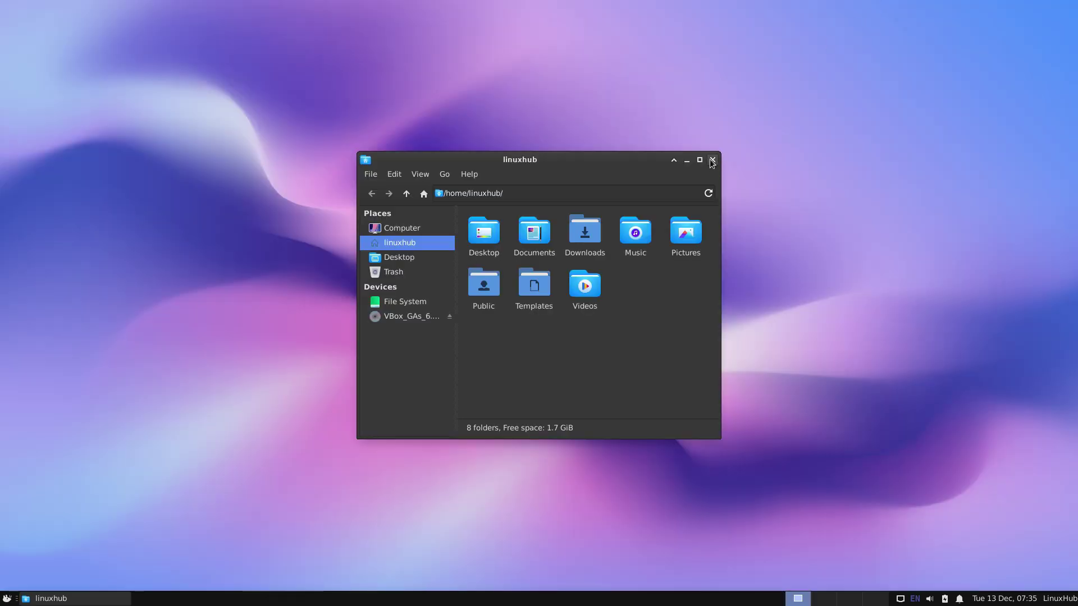
left_click(712, 162)
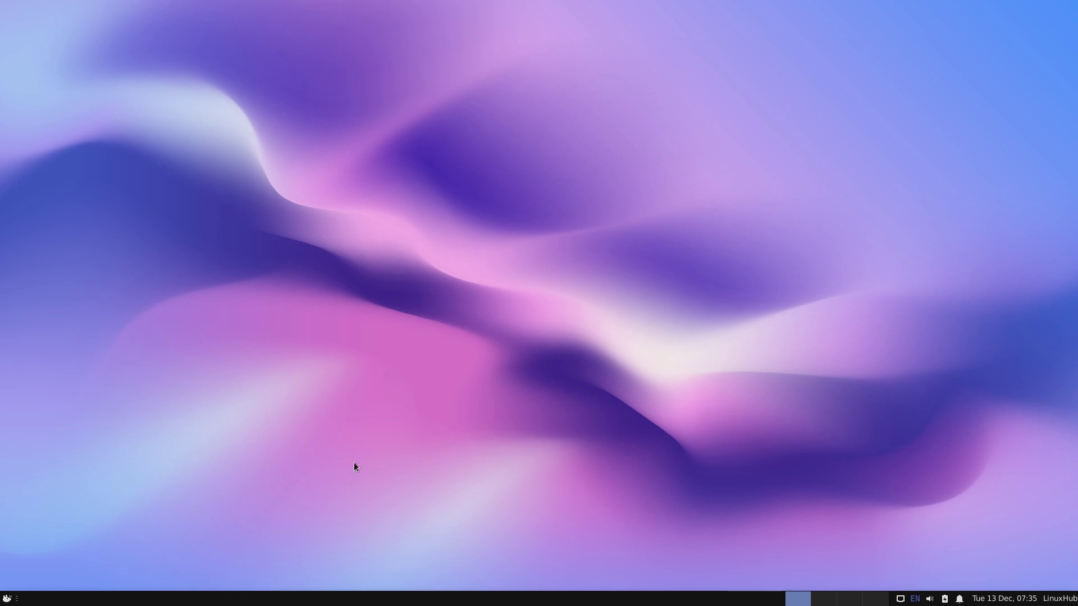
left_click(8, 598)
left_click(178, 226)
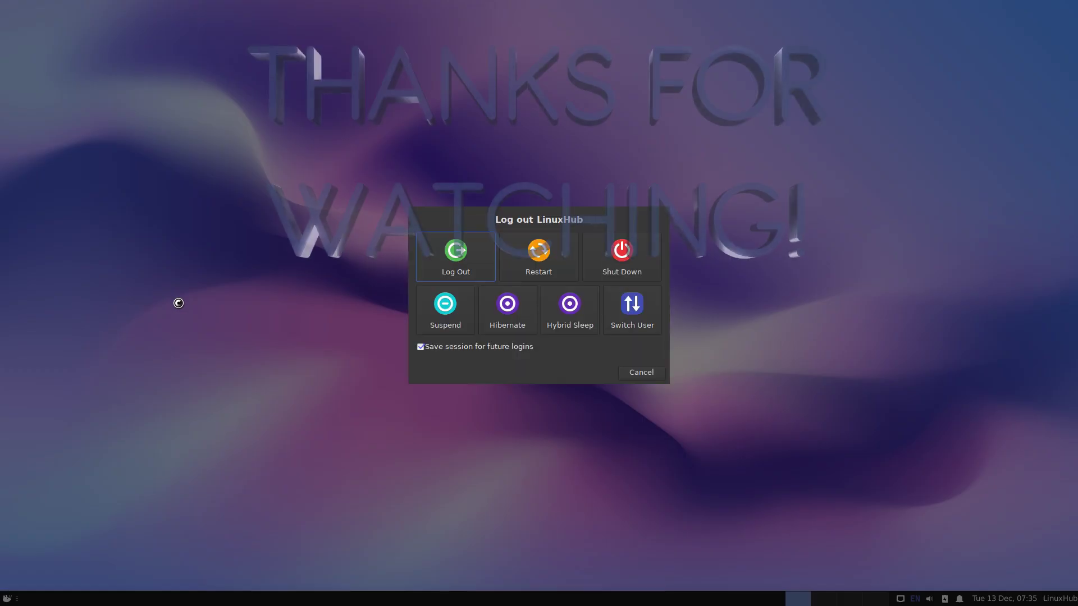